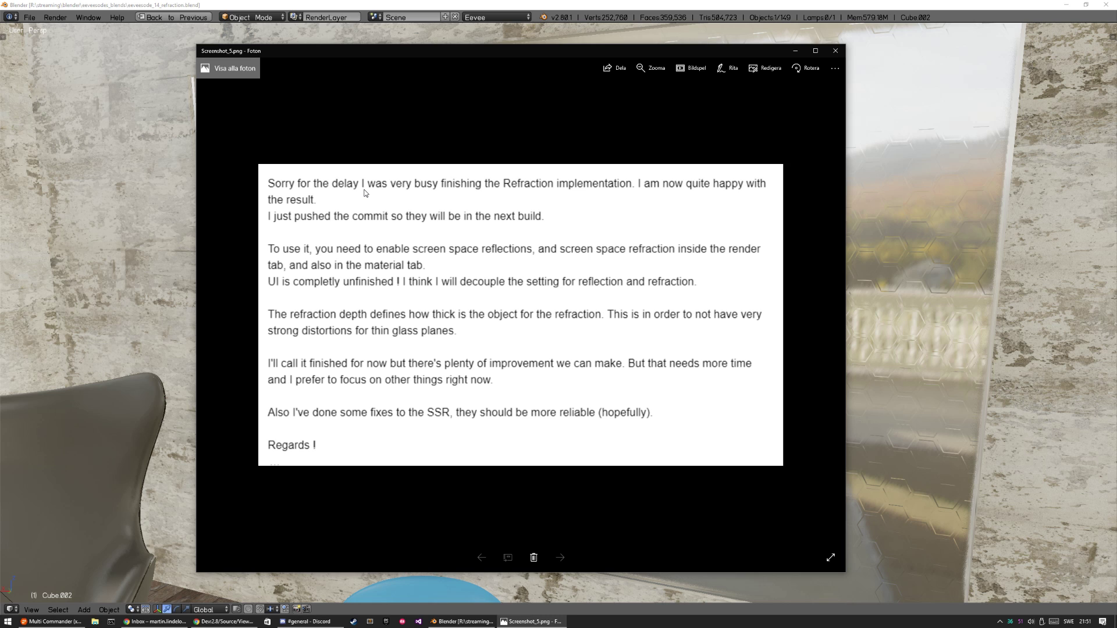
Switch from the photo viewer to Blender and select the clear, narrow glass pane farthest from the armchair.
{"action": "left_click", "coordinate": [464, 621]}
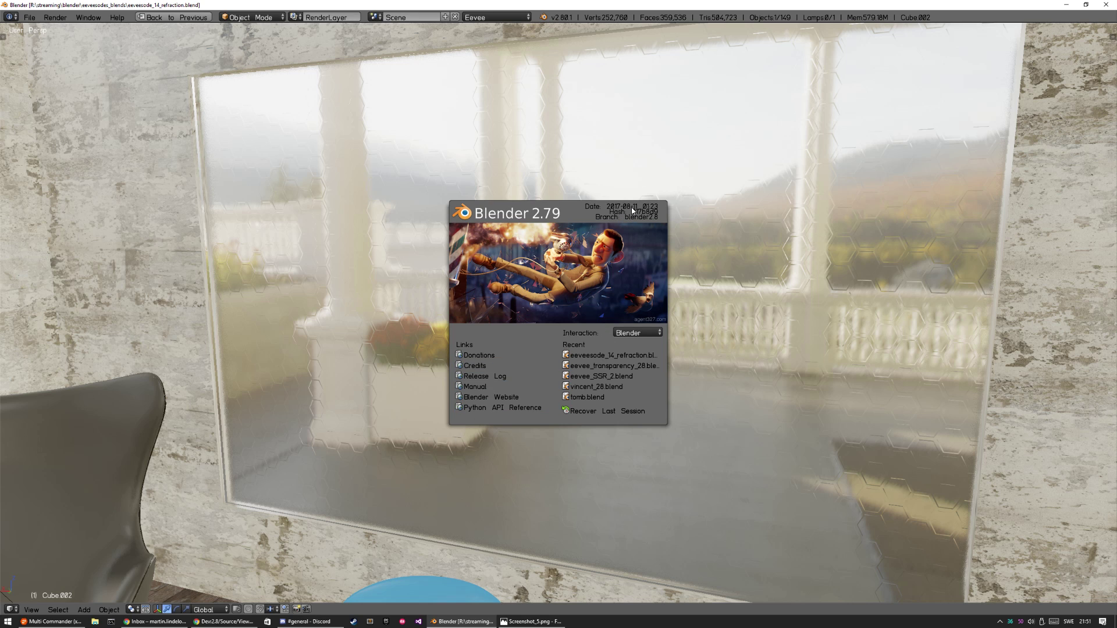
{"action": "left_click", "coordinate": [692, 254]}
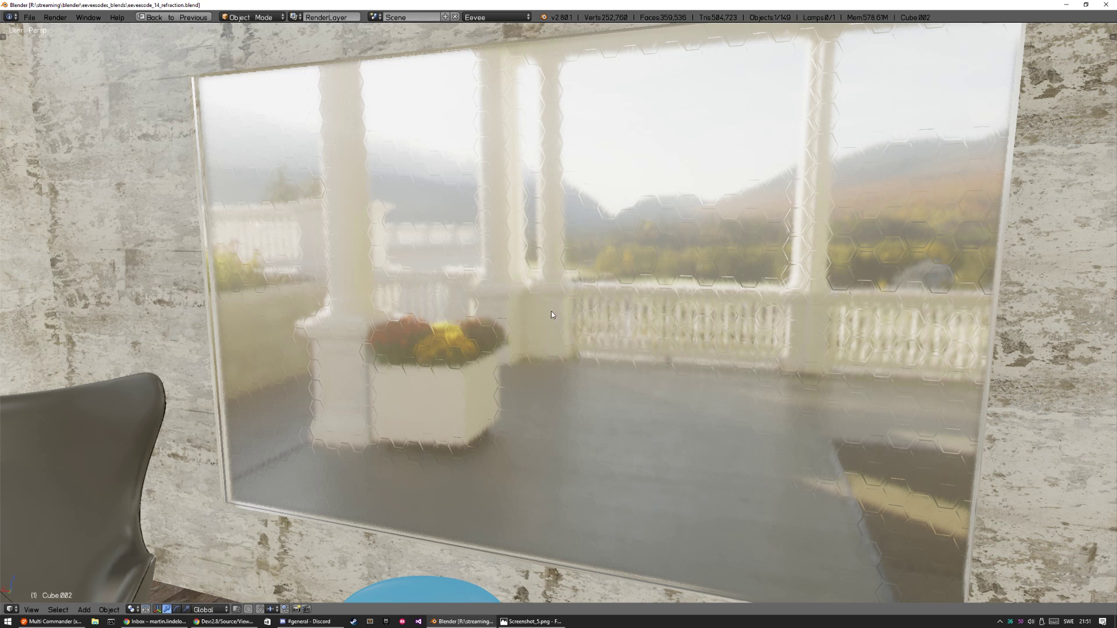
{"action": "scroll", "coordinate": [552, 314], "scroll_direction": "down", "scroll_amount": 5}
{"action": "middle_click_drag", "start_coordinate": [640, 244], "coordinate": [922, 419]}
{"action": "right_click", "coordinate": [445, 314]}
{"action": "scroll", "coordinate": [551, 293], "scroll_direction": "up", "scroll_amount": 3}
{"action": "scroll", "coordinate": [551, 292], "scroll_direction": "up", "scroll_amount": 3}
{"action": "middle_click_drag", "start_coordinate": [452, 286], "coordinate": [470, 300], "text": "shift"}
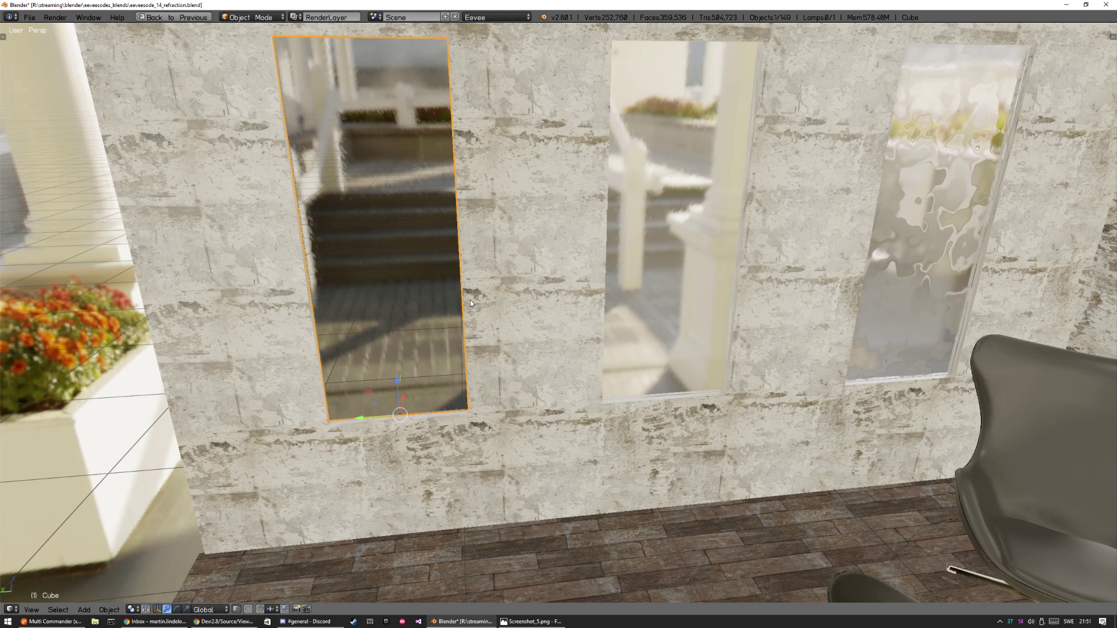
Delete the extra node in the pane's material and connect the Refraction BSDF directly to the Material Output's Surface.
{"action": "key", "text": "shift+space"}
{"action": "left_click_drag", "start_coordinate": [356, 480], "coordinate": [349, 504]}
{"action": "key", "text": "x"}
{"action": "left_click_drag", "start_coordinate": [273, 472], "coordinate": [472, 485]}
{"action": "middle_click_drag", "start_coordinate": [632, 302], "coordinate": [647, 305], "text": "shift"}
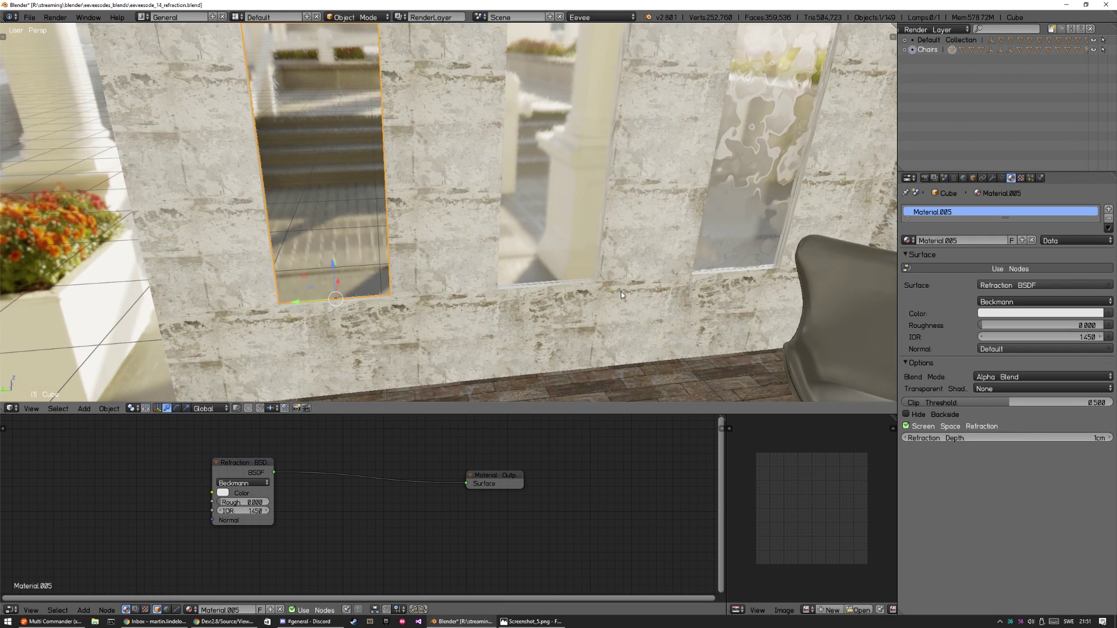
{"action": "key", "text": "shift+space"}
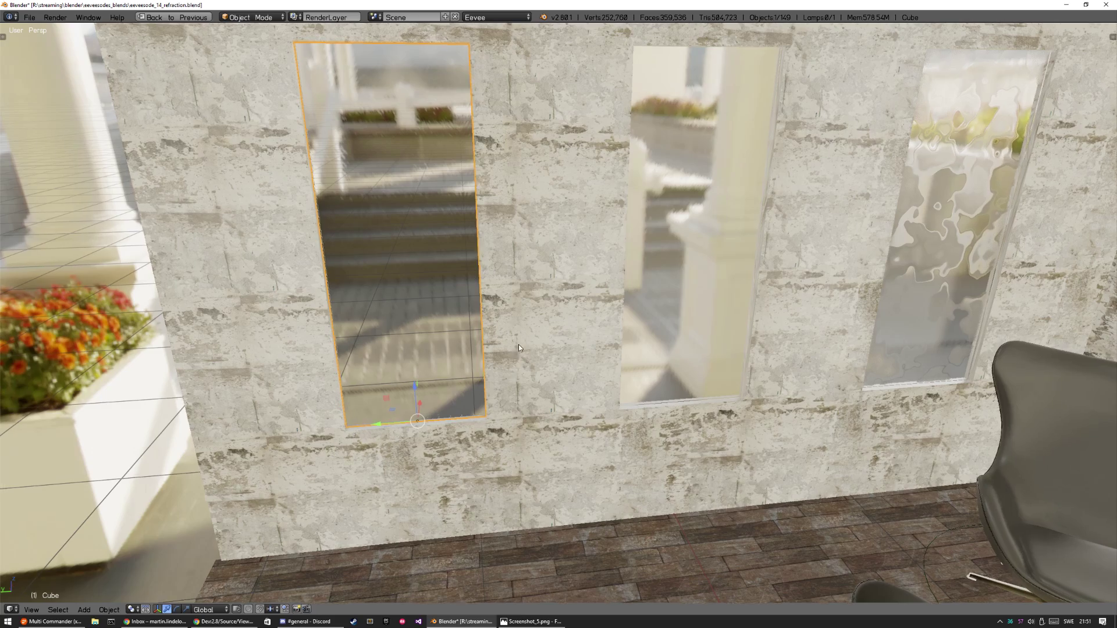
Examine the refraction through the selected pane from inside the room, both from afar and up close.
{"action": "mouse_move", "coordinate": [510, 453]}
{"action": "middle_mouse_down"}
{"action": "mouse_move", "coordinate": [509, 408]}
{"action": "mouse_move", "coordinate": [511, 465]}
{"action": "middle_mouse_up"}
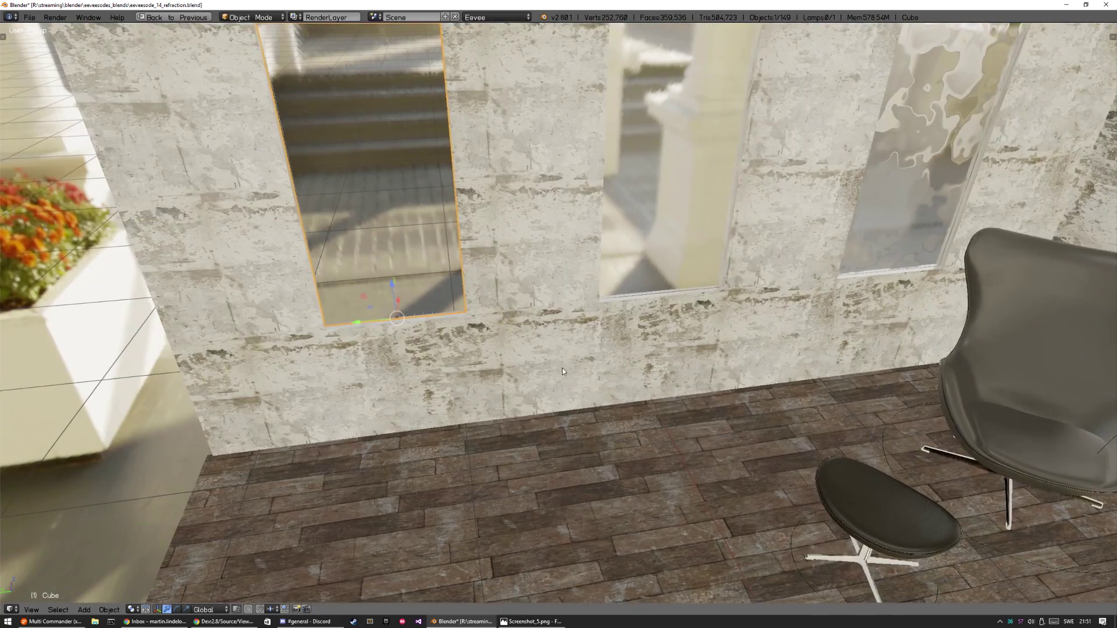
{"action": "middle_click_drag", "start_coordinate": [499, 332], "coordinate": [647, 348]}
{"action": "scroll", "coordinate": [626, 234], "scroll_direction": "down", "scroll_amount": 2}
{"action": "scroll", "coordinate": [626, 236], "scroll_direction": "down", "scroll_amount": 7}
{"action": "key", "text": "a"}
{"action": "middle_click_drag", "start_coordinate": [553, 379], "coordinate": [463, 324]}
{"action": "right_click", "coordinate": [463, 324]}
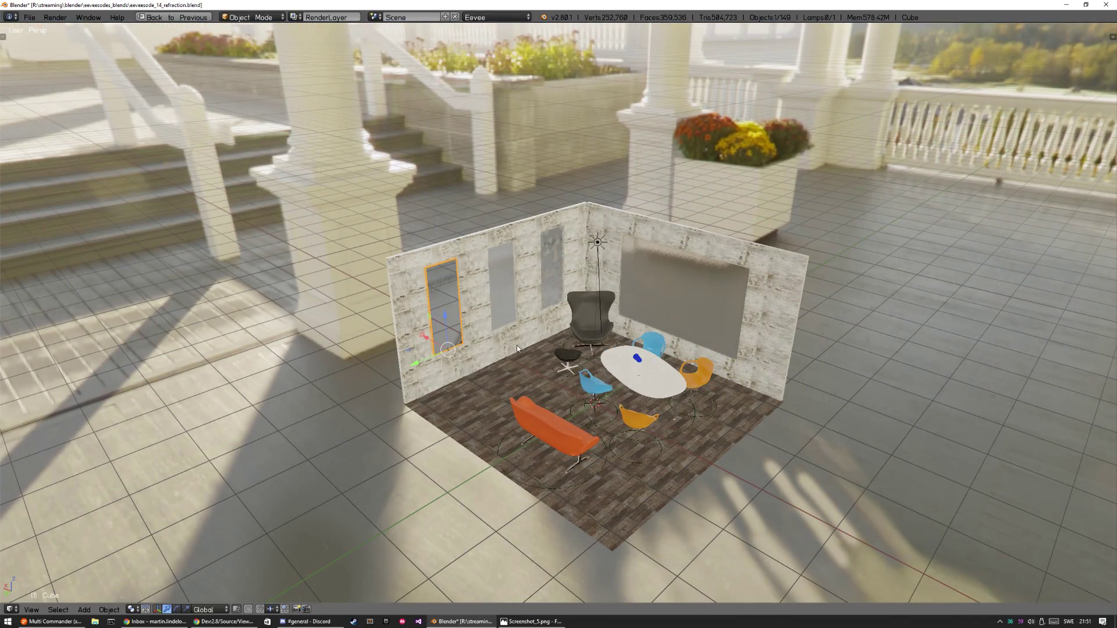
{"action": "mouse_move", "coordinate": [611, 372]}
{"action": "middle_mouse_down"}
{"action": "mouse_move", "coordinate": [550, 341]}
{"action": "mouse_move", "coordinate": [605, 392]}
{"action": "middle_mouse_up"}
{"action": "scroll", "coordinate": [596, 305], "scroll_direction": "up", "scroll_amount": 5}
{"action": "middle_click_drag", "start_coordinate": [596, 306], "coordinate": [545, 250], "text": "shift"}
{"action": "scroll", "coordinate": [545, 250], "scroll_direction": "up", "scroll_amount": 4}
{"action": "middle_click_drag", "start_coordinate": [537, 348], "coordinate": [543, 303], "text": "shift"}
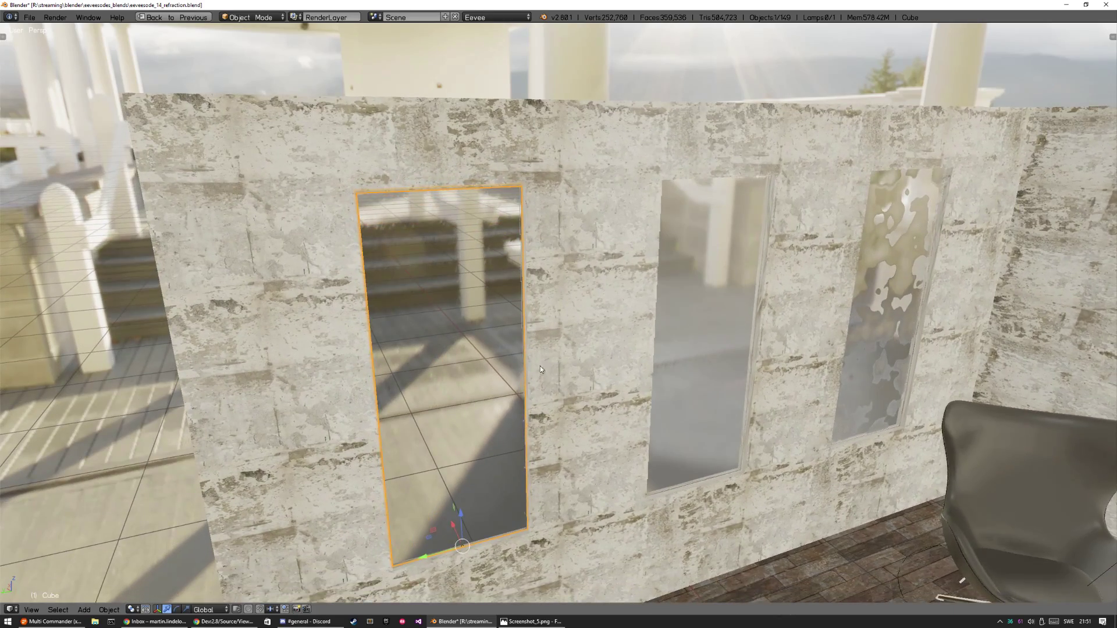
{"action": "scroll", "coordinate": [544, 303], "scroll_direction": "up", "scroll_amount": 1}
{"action": "scroll", "coordinate": [538, 262], "scroll_direction": "up", "scroll_amount": 1}
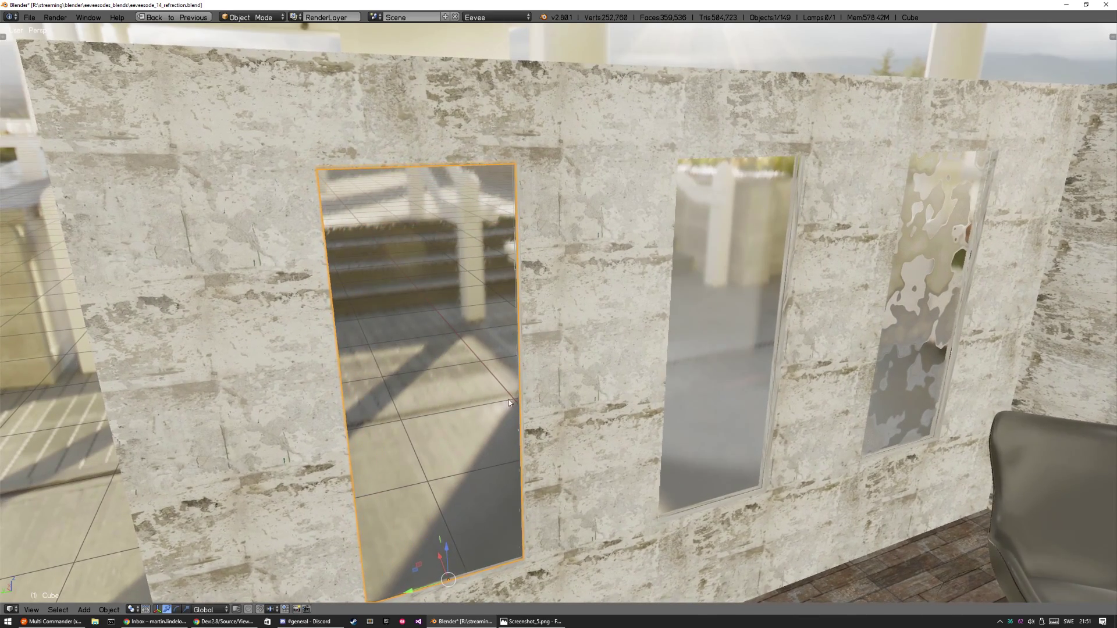
{"action": "scroll", "coordinate": [518, 376], "scroll_direction": "down", "scroll_amount": 6}
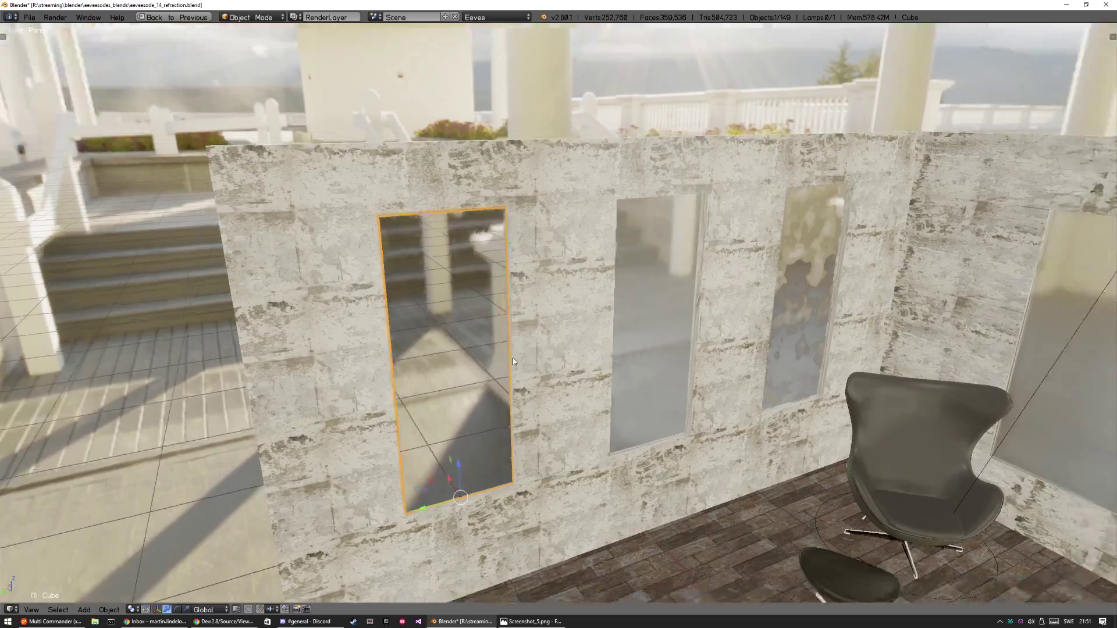
Examine the room's furniture through the pane from the outer side of the wall, at varying angles.
{"action": "middle_click_drag", "start_coordinate": [513, 361], "coordinate": [594, 358]}
{"action": "middle_click_drag", "start_coordinate": [453, 393], "coordinate": [611, 311], "text": "shift"}
{"action": "middle_click_drag", "start_coordinate": [571, 358], "coordinate": [610, 302]}
{"action": "scroll", "coordinate": [647, 342], "scroll_direction": "down", "scroll_amount": 4}
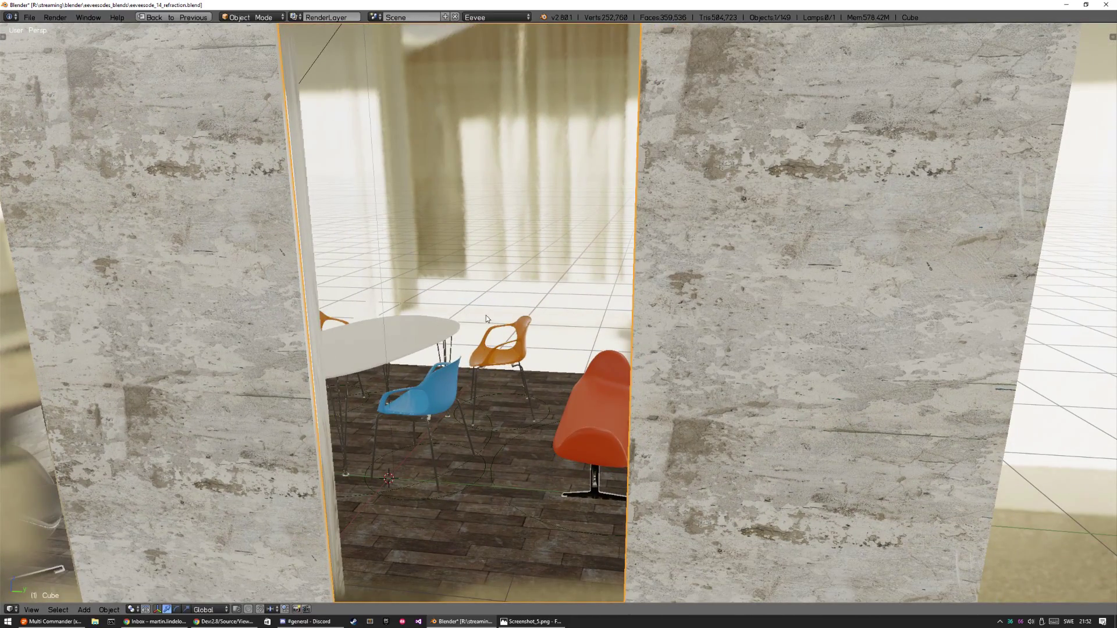
{"action": "middle_click_drag", "start_coordinate": [540, 421], "coordinate": [369, 403]}
{"action": "middle_click_drag", "start_coordinate": [569, 378], "coordinate": [717, 359]}
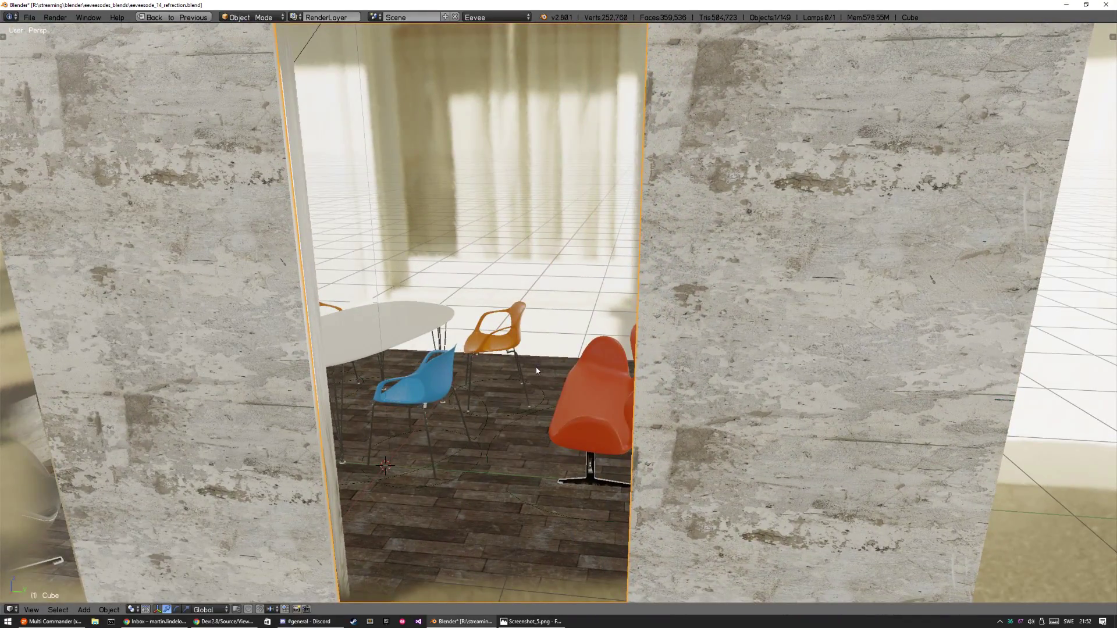
Set the IOR of the pane's Refraction BSDF to 1.
{"action": "key", "text": "shift+space"}
{"action": "left_click", "coordinate": [254, 510]}
{"action": "type", "text": "1"}
{"action": "key", "text": "Return"}
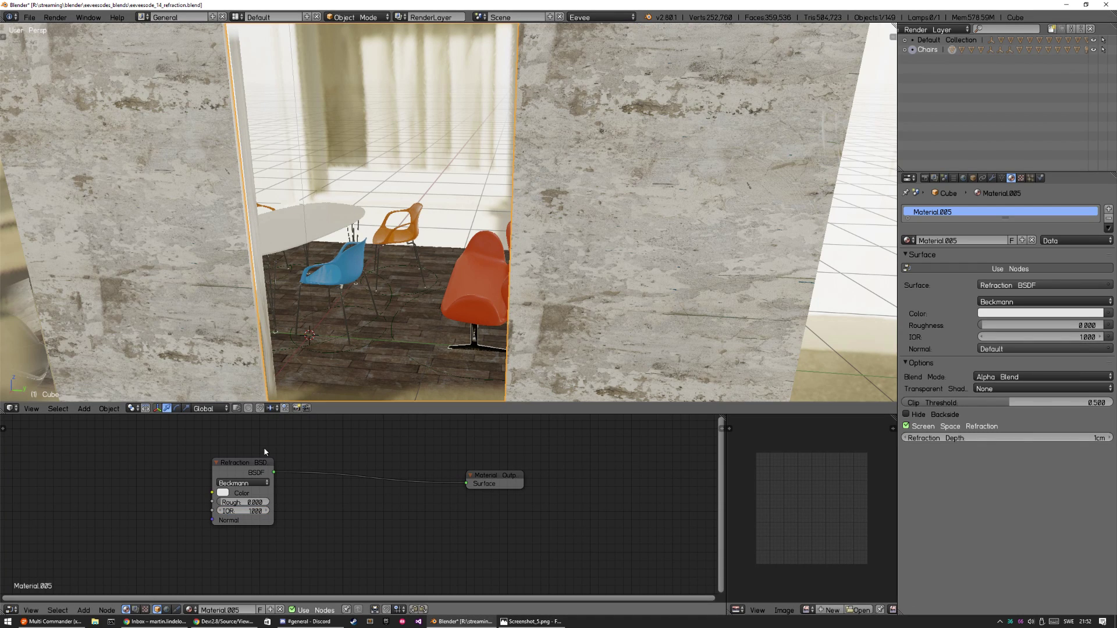
Try an IOR of 1.333 on the Refraction BSDF and return it to 1.450.
{"action": "left_click", "coordinate": [243, 512]}
{"action": "key", "text": "Return"}
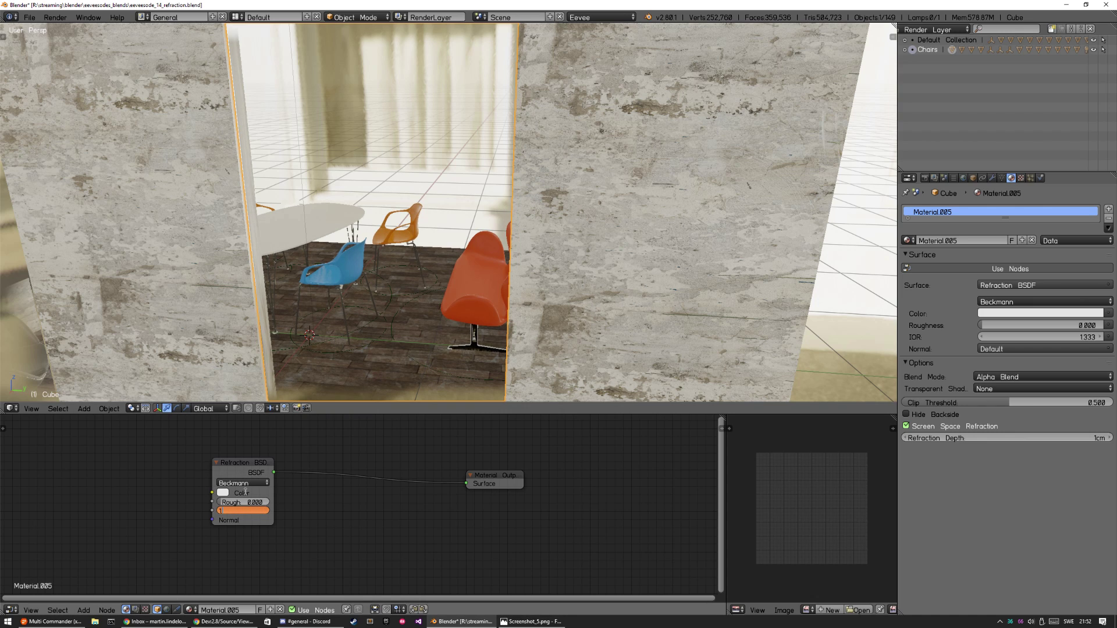
{"action": "key", "text": "Return"}
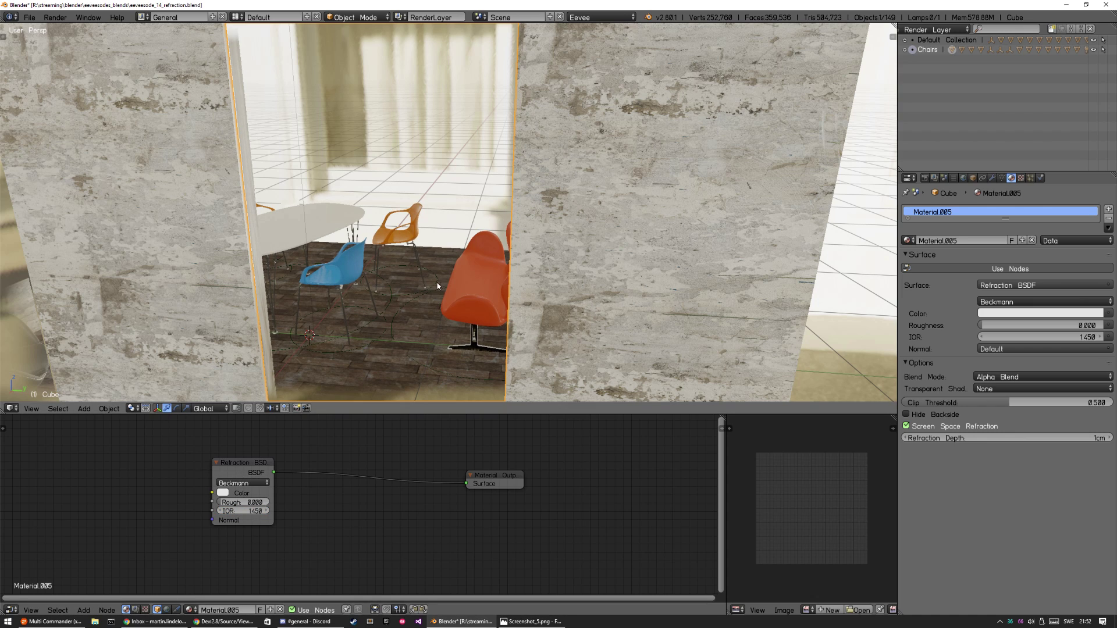
Raise the Refraction BSDF's IOR to 6 for comparison and restore it to 1.450.
{"action": "left_click", "coordinate": [257, 512]}
{"action": "type", "text": "4"}
{"action": "key", "text": "Return"}
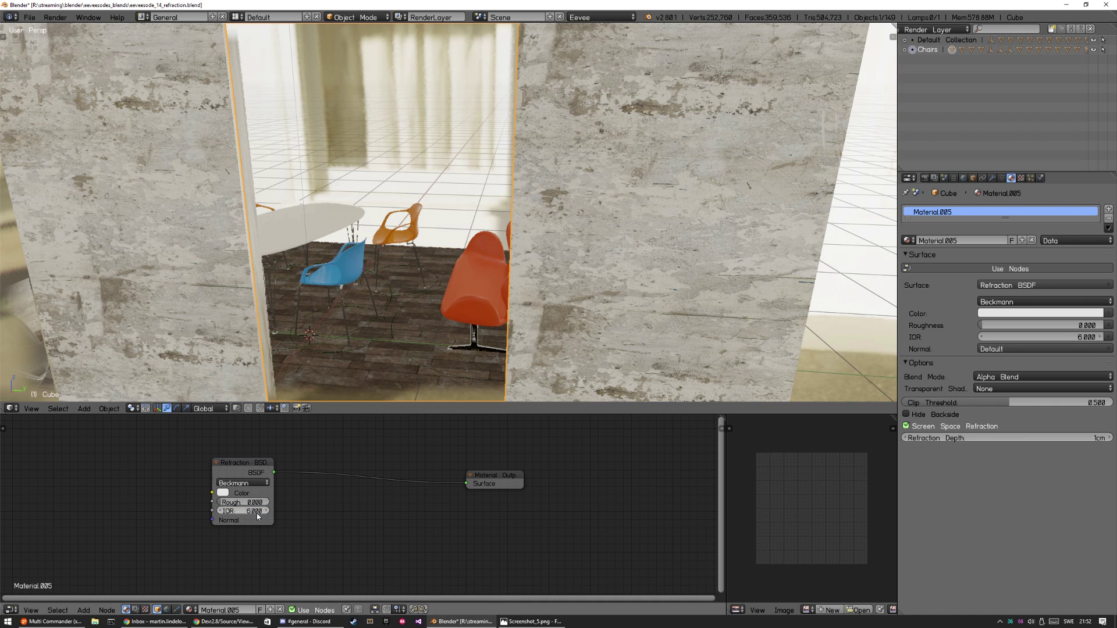
{"action": "left_click", "coordinate": [257, 511]}
{"action": "type", "text": "1.450"}
{"action": "key", "text": "Return"}
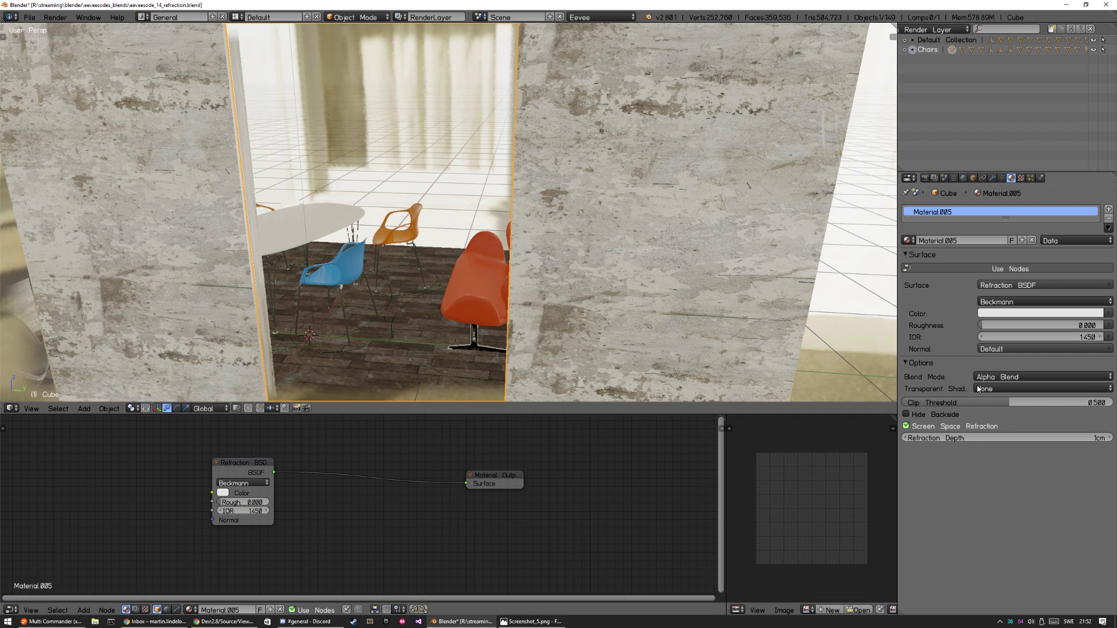
Disable Screen Space Refractions in the render settings and view the pane from the outer side of the wall.
{"action": "left_click", "coordinate": [926, 178]}
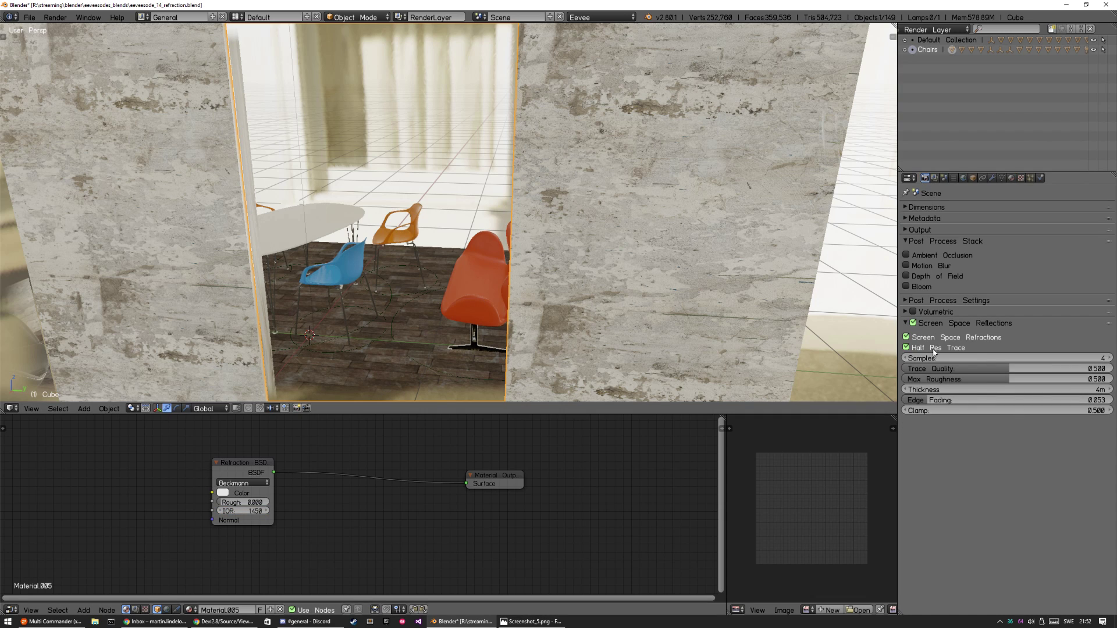
{"action": "left_click", "coordinate": [906, 337]}
{"action": "middle_click_drag", "start_coordinate": [514, 260], "coordinate": [546, 261]}
{"action": "key", "text": "a"}
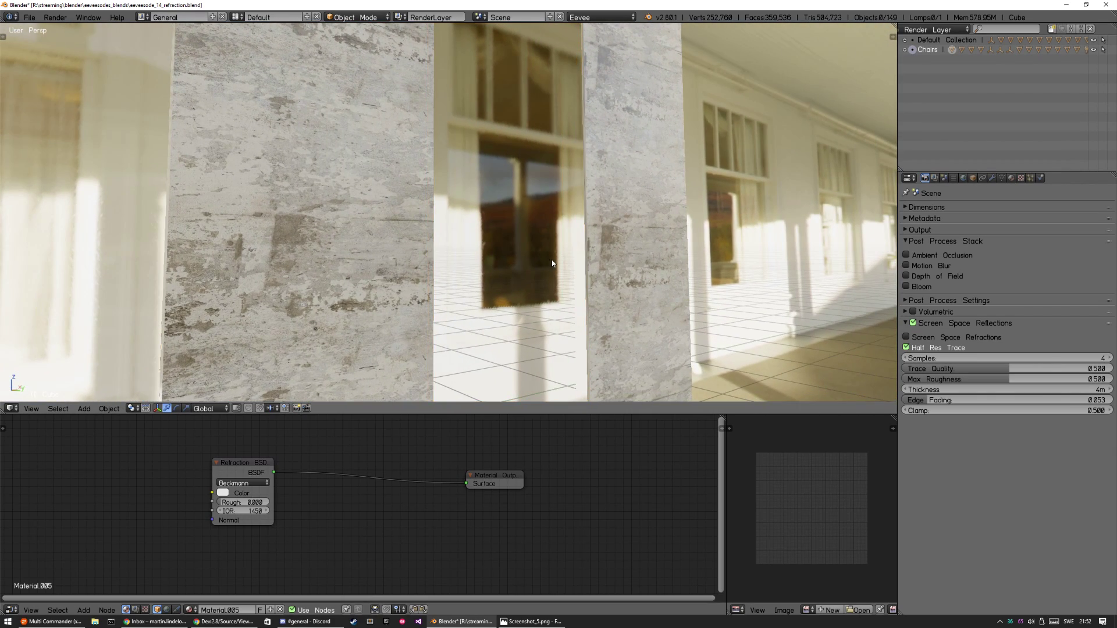
{"action": "key", "text": "ctrl+Up"}
{"action": "middle_click_drag", "start_coordinate": [657, 286], "coordinate": [572, 363]}
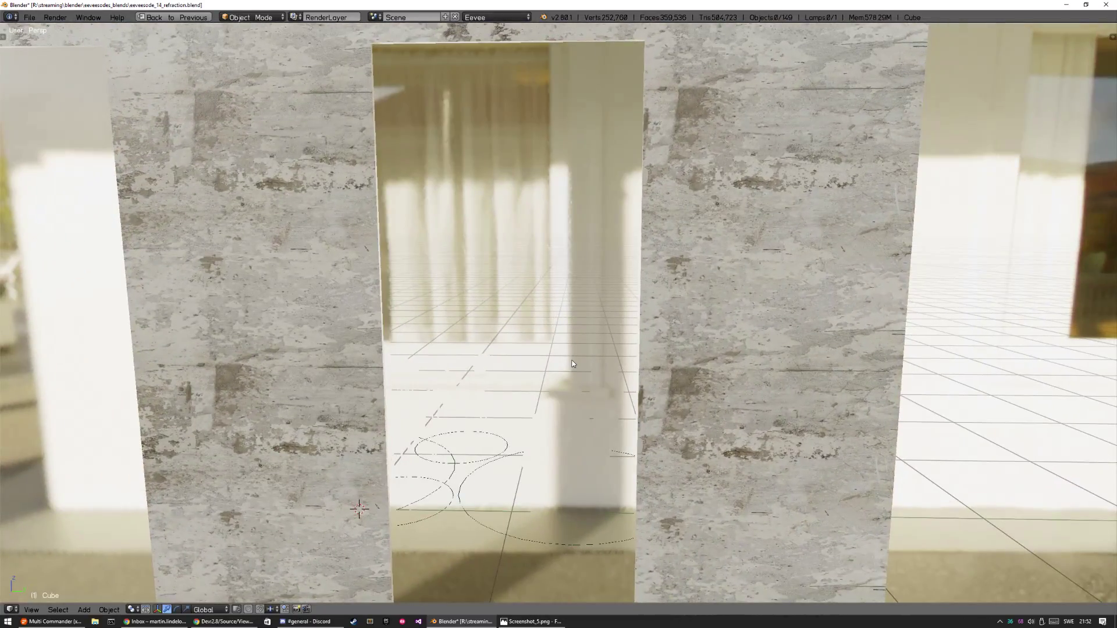
Reselect the pane, re-enable Screen Space Refractions in the render settings, and view the room through the glass.
{"action": "key", "text": "ctrl+Up"}
{"action": "right_click", "coordinate": [463, 330]}
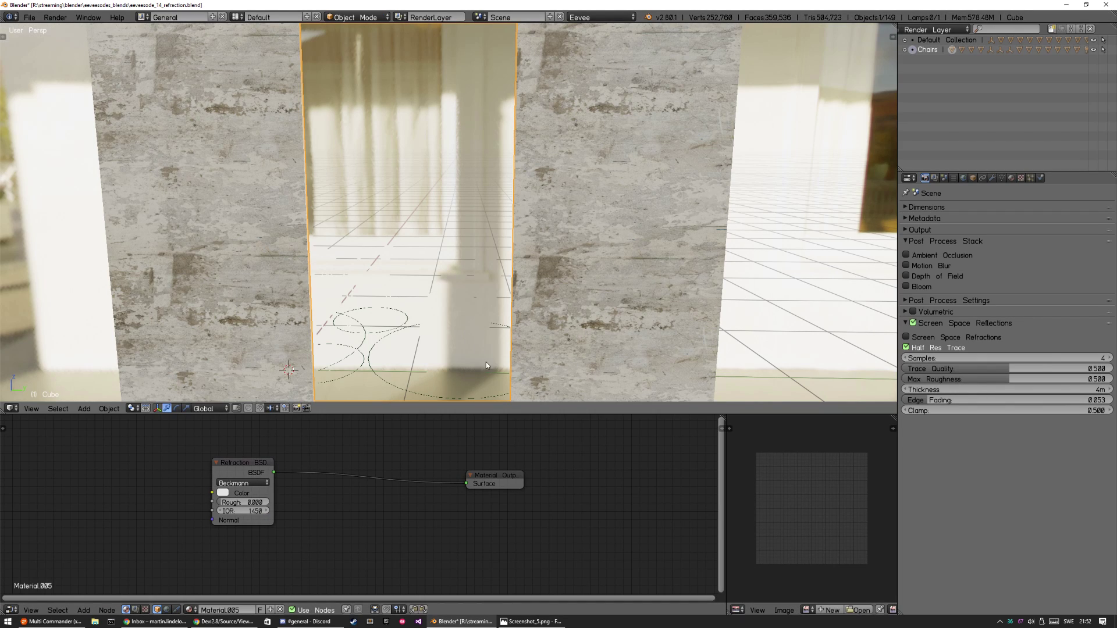
{"action": "left_click", "coordinate": [906, 336]}
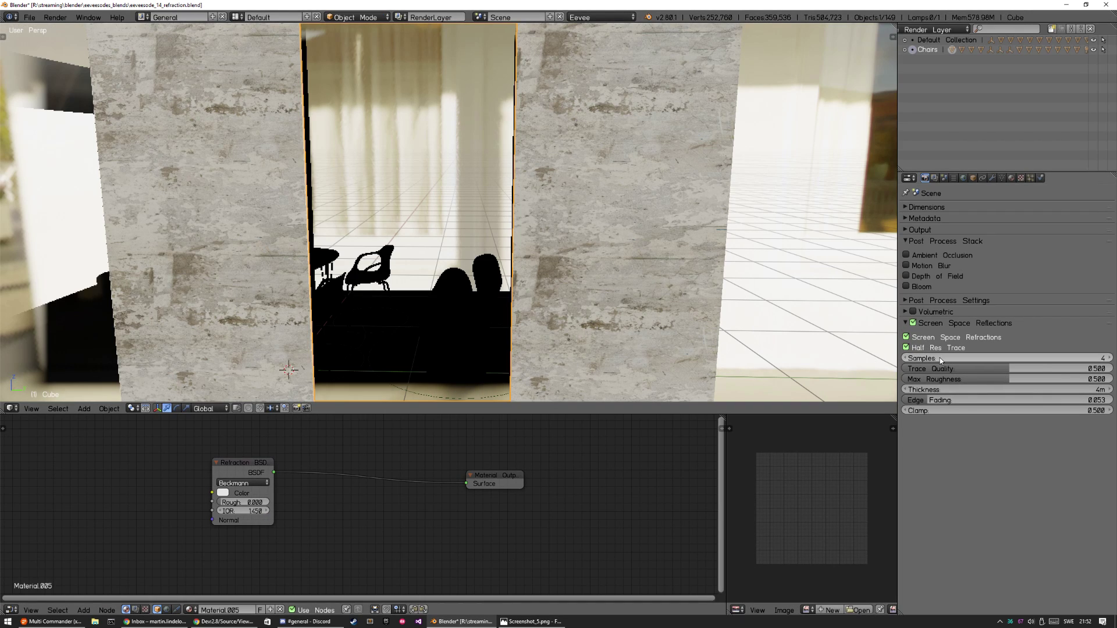
{"action": "mouse_move", "coordinate": [618, 283]}
{"action": "middle_mouse_down"}
{"action": "mouse_move", "coordinate": [587, 287]}
{"action": "mouse_move", "coordinate": [617, 288]}
{"action": "mouse_move", "coordinate": [612, 311]}
{"action": "mouse_move", "coordinate": [659, 246]}
{"action": "mouse_move", "coordinate": [630, 284]}
{"action": "middle_mouse_up"}
{"action": "scroll", "coordinate": [612, 310], "scroll_direction": "up", "scroll_amount": 3}
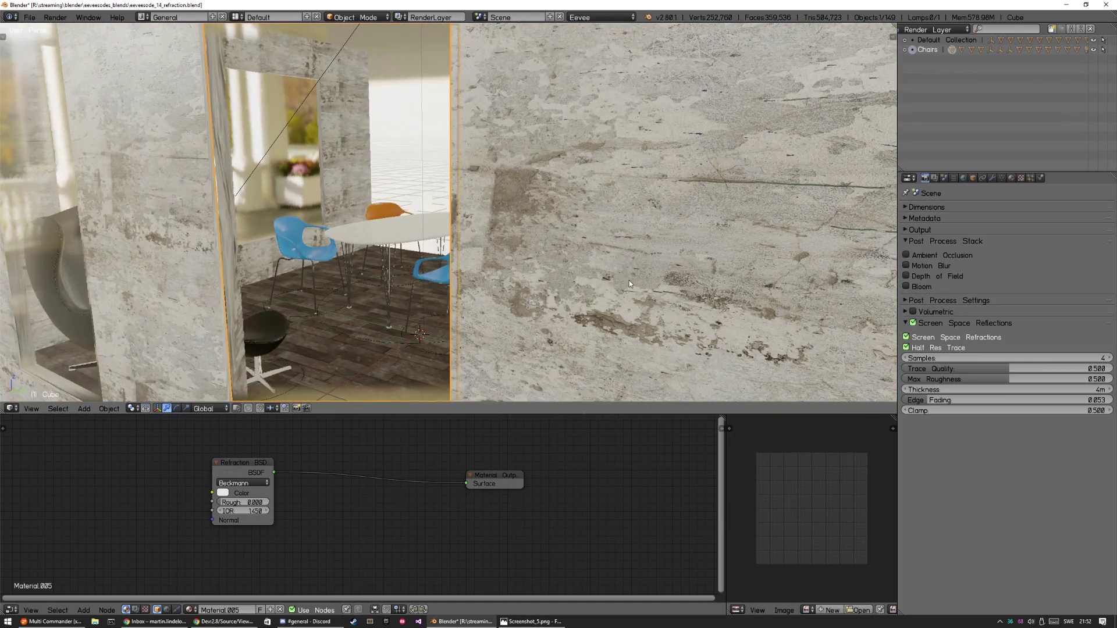
Try a Screen Space Reflections thickness of 1 m and settle on 2 m, checking the view through the pane.
{"action": "left_click", "coordinate": [964, 393]}
{"action": "key", "text": "Return"}
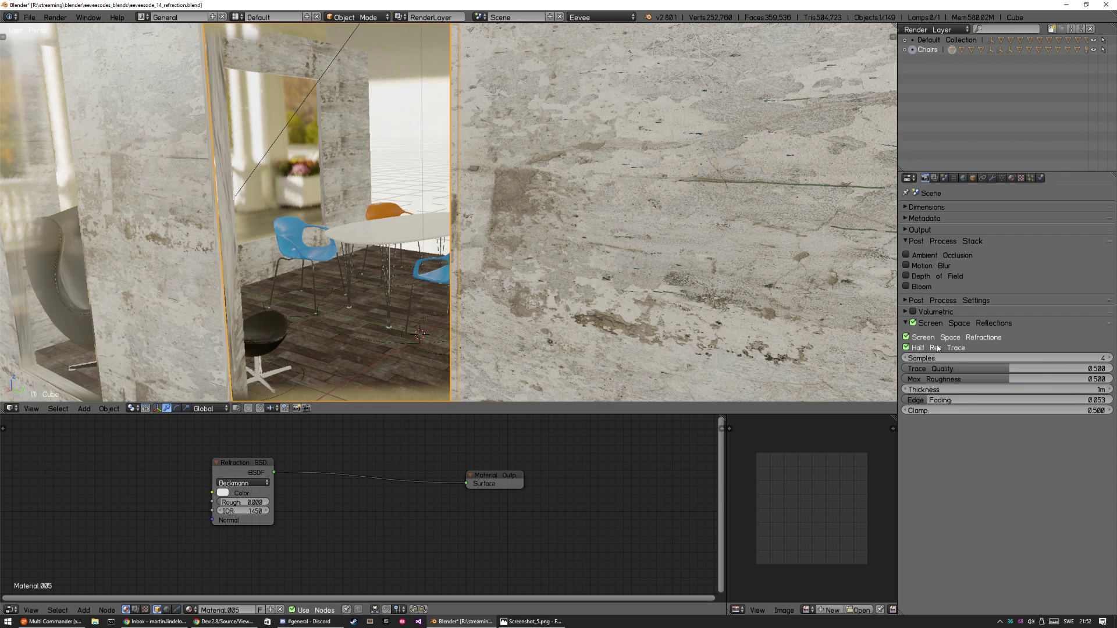
{"action": "left_click", "coordinate": [982, 389]}
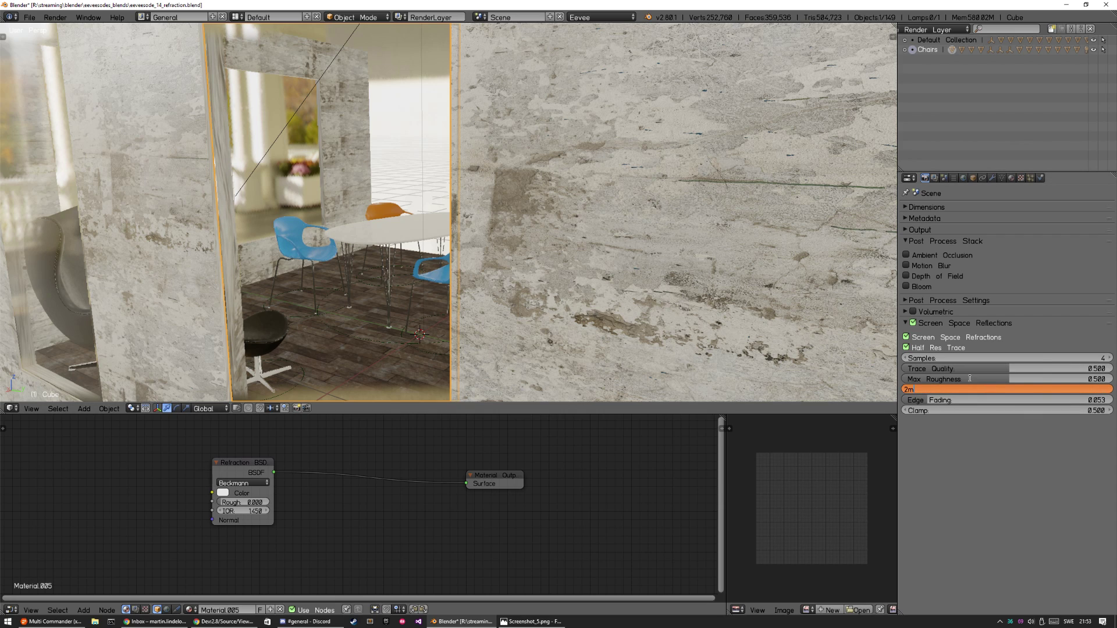
{"action": "type", "text": "2m"}
{"action": "key", "text": "Return"}
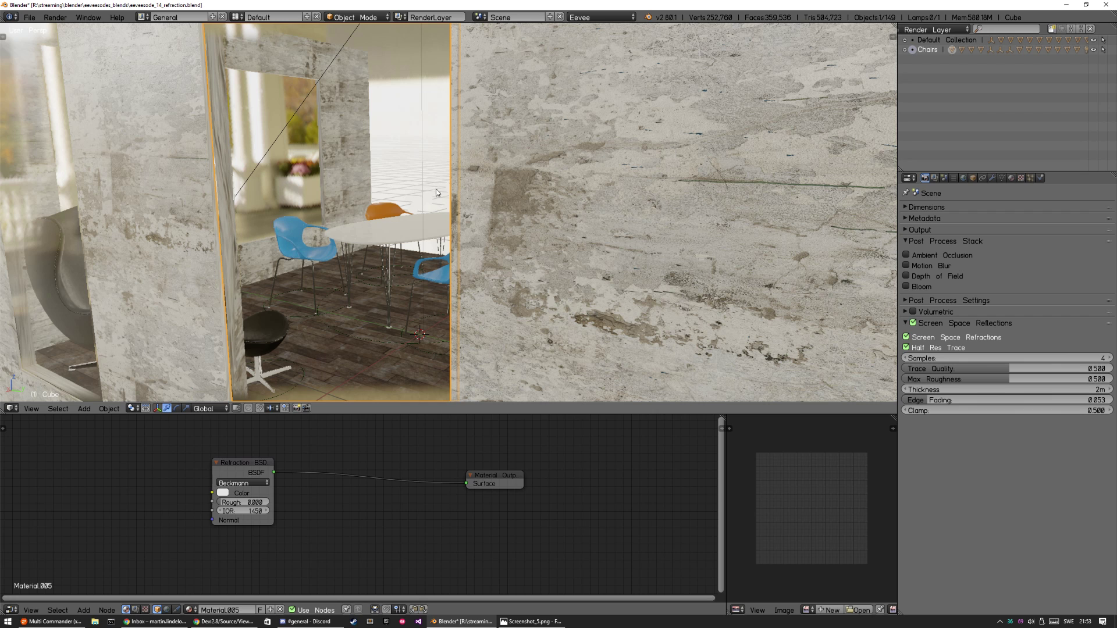
{"action": "scroll", "coordinate": [551, 217], "scroll_direction": "down", "scroll_amount": 3}
{"action": "middle_click_drag", "start_coordinate": [487, 235], "coordinate": [528, 272]}
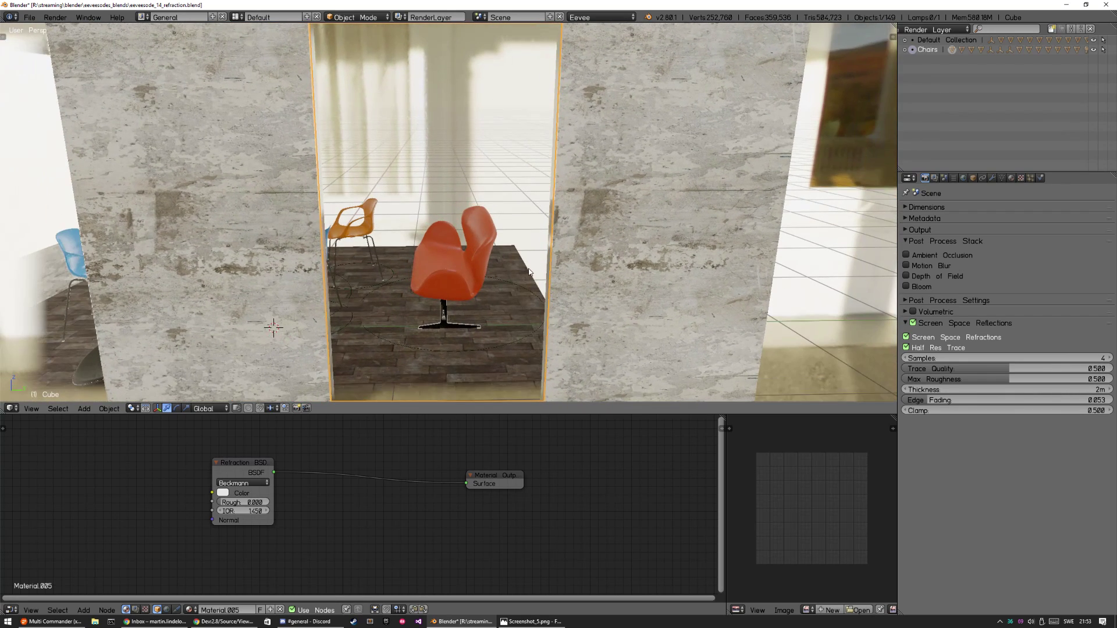
Toggle the pane material's Screen Space Refraction option off and on to compare the two looks.
{"action": "left_click", "coordinate": [1011, 178]}
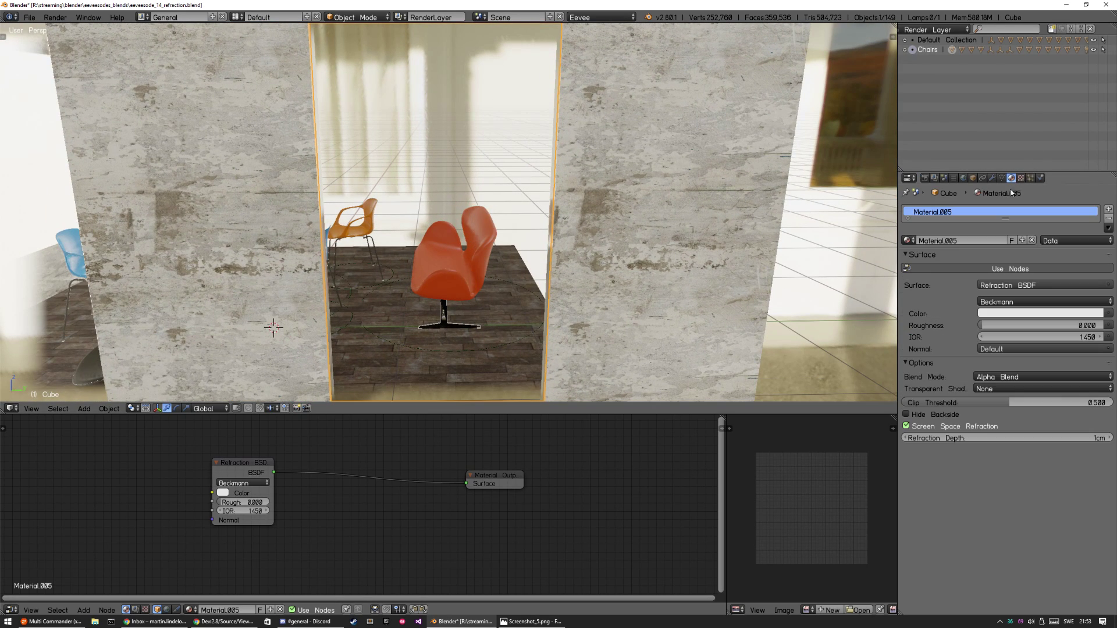
{"action": "left_click", "coordinate": [953, 427]}
{"action": "left_click", "coordinate": [952, 428]}
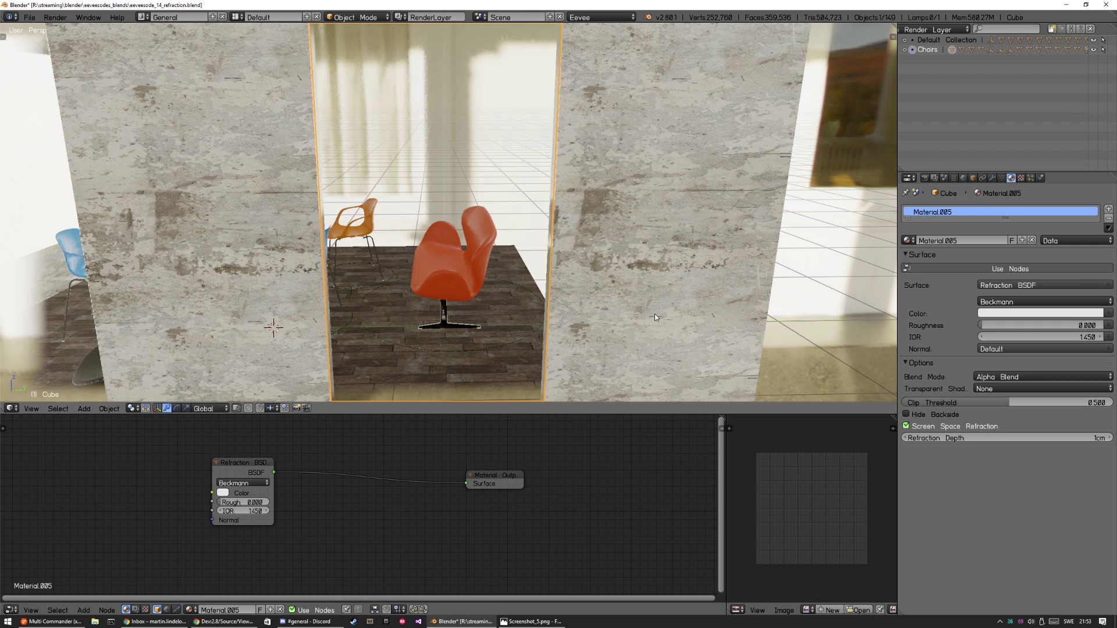
{"action": "left_click", "coordinate": [931, 427]}
{"action": "left_click", "coordinate": [931, 428]}
Set the pane material's Refraction Depth to 2 m and inspect the distortion of the chairs.
{"action": "left_click", "coordinate": [999, 438]}
{"action": "type", "text": "2mm"}
{"action": "key", "text": "BackSpace"}
{"action": "key", "text": "Return"}
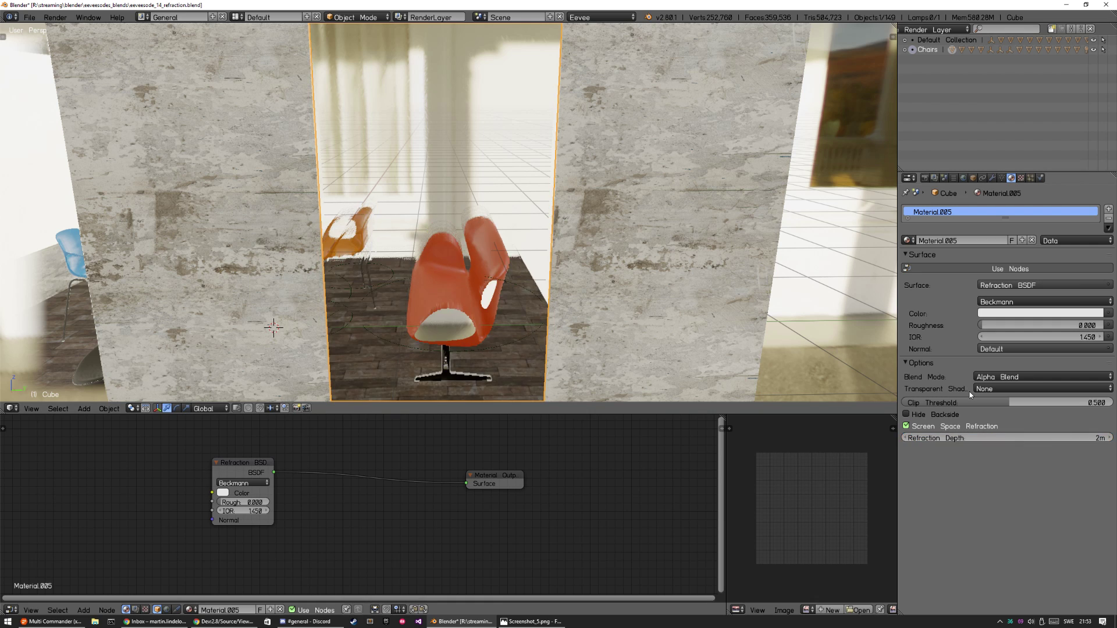
{"action": "scroll", "coordinate": [616, 236], "scroll_direction": "down", "scroll_amount": 2}
{"action": "middle_click_drag", "start_coordinate": [616, 239], "coordinate": [592, 236]}
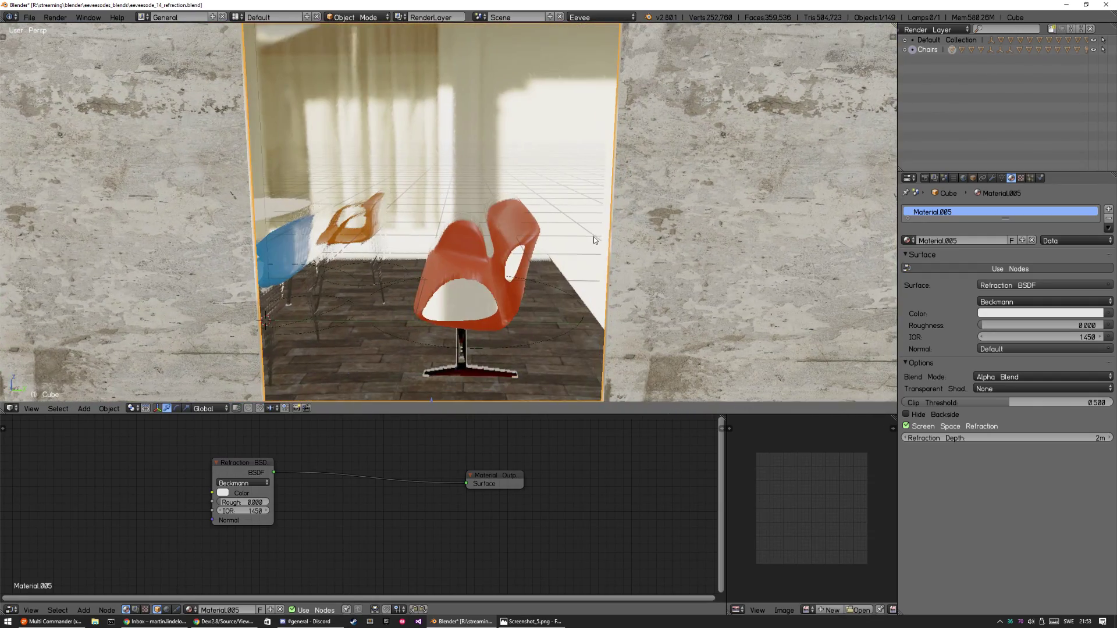
Return the pane material's Refraction Depth to 1 cm and view the pane from a low angle.
{"action": "left_click", "coordinate": [1018, 438]}
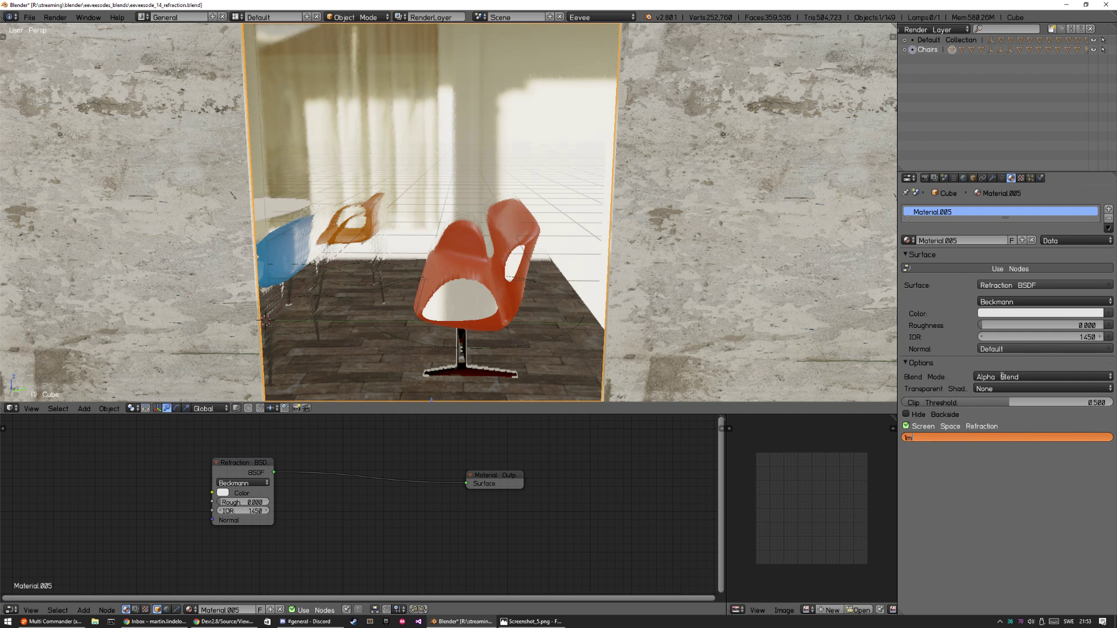
{"action": "key", "text": "Return"}
{"action": "middle_click_drag", "start_coordinate": [672, 198], "coordinate": [543, 72]}
{"action": "right_click", "coordinate": [535, 207]}
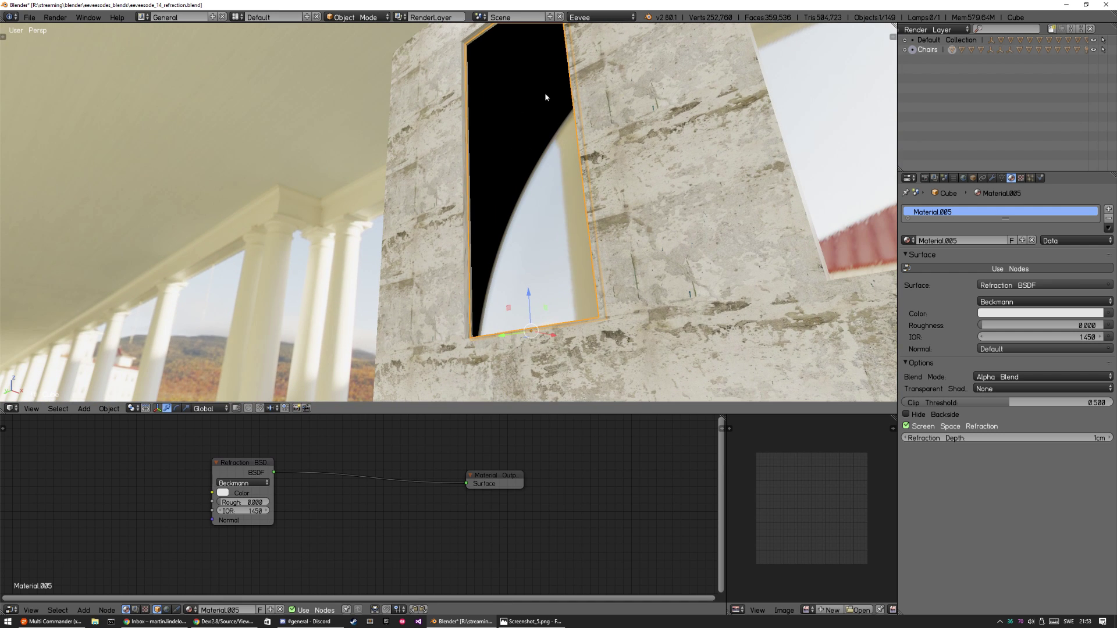
Select the middle glass pane, detach its Glass BSDF node and connect a new Metallic shader to the material output.
{"action": "middle_click_drag", "start_coordinate": [567, 141], "coordinate": [617, 209]}
{"action": "middle_click_drag", "start_coordinate": [758, 240], "coordinate": [437, 243]}
{"action": "right_click", "coordinate": [438, 243]}
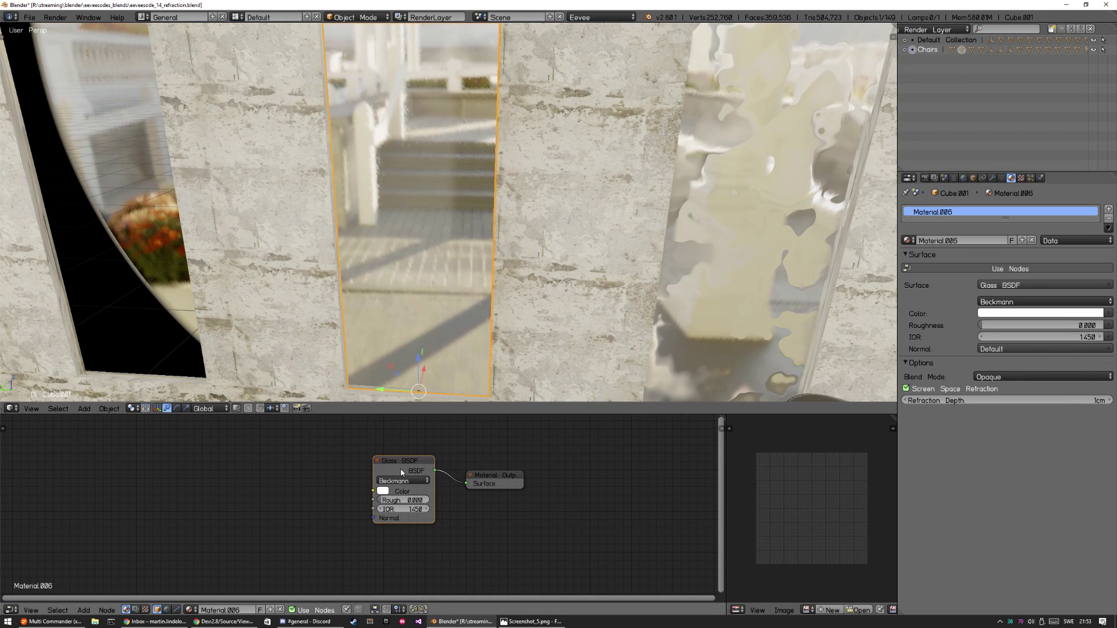
{"action": "left_click_drag", "start_coordinate": [407, 462], "coordinate": [406, 491]}
{"action": "key", "text": "shift+a"}
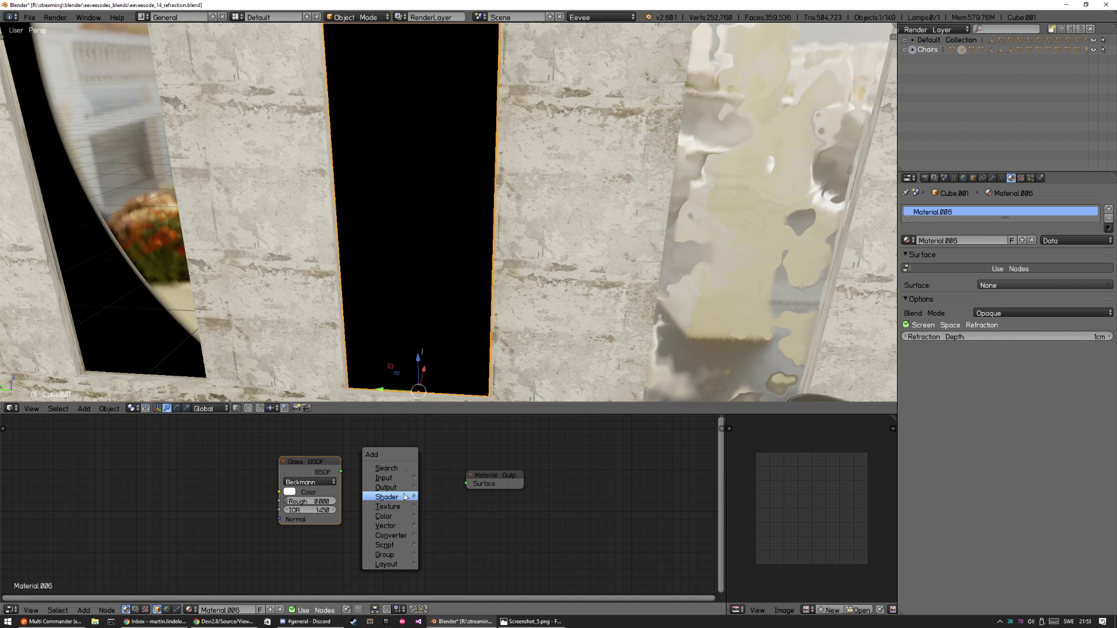
{"action": "mouse_move", "coordinate": [407, 497]}
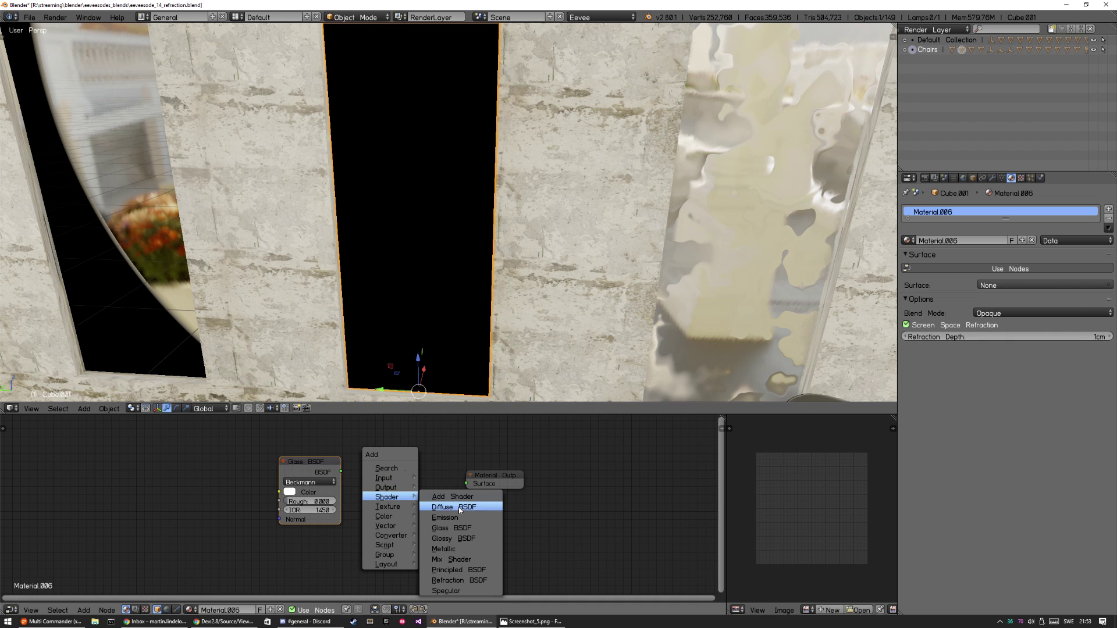
{"action": "left_click", "coordinate": [446, 548]}
{"action": "left_click_drag", "start_coordinate": [445, 477], "coordinate": [466, 483]}
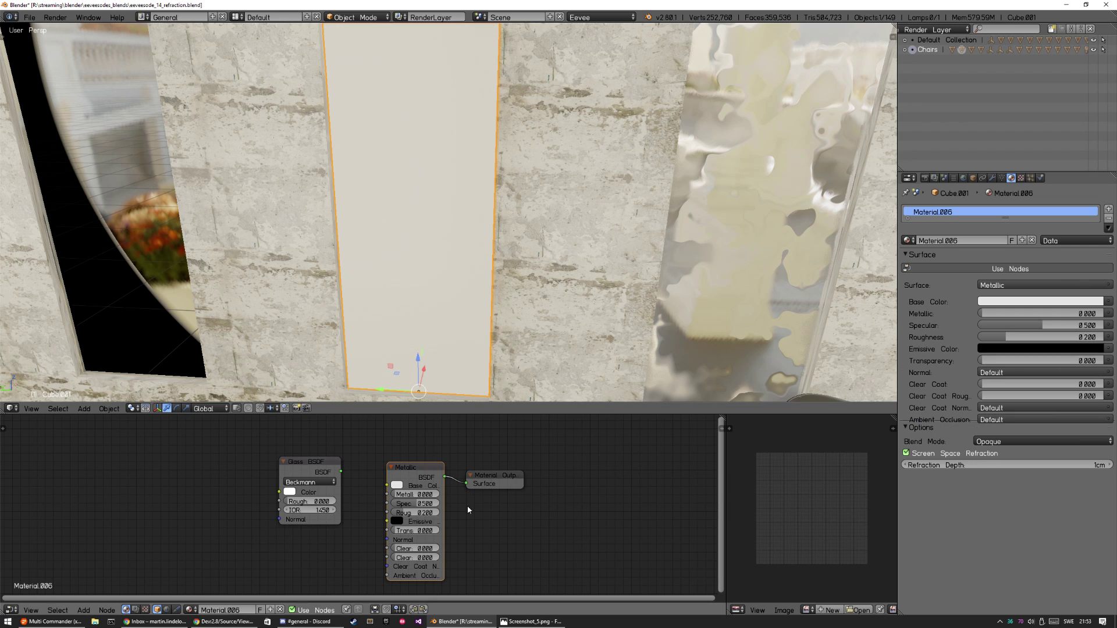
Set the Metallic shader's Transparency to 1.000 and the pane material's Blend Mode to Alpha Blend.
{"action": "left_click_drag", "start_coordinate": [410, 530], "coordinate": [470, 532]}
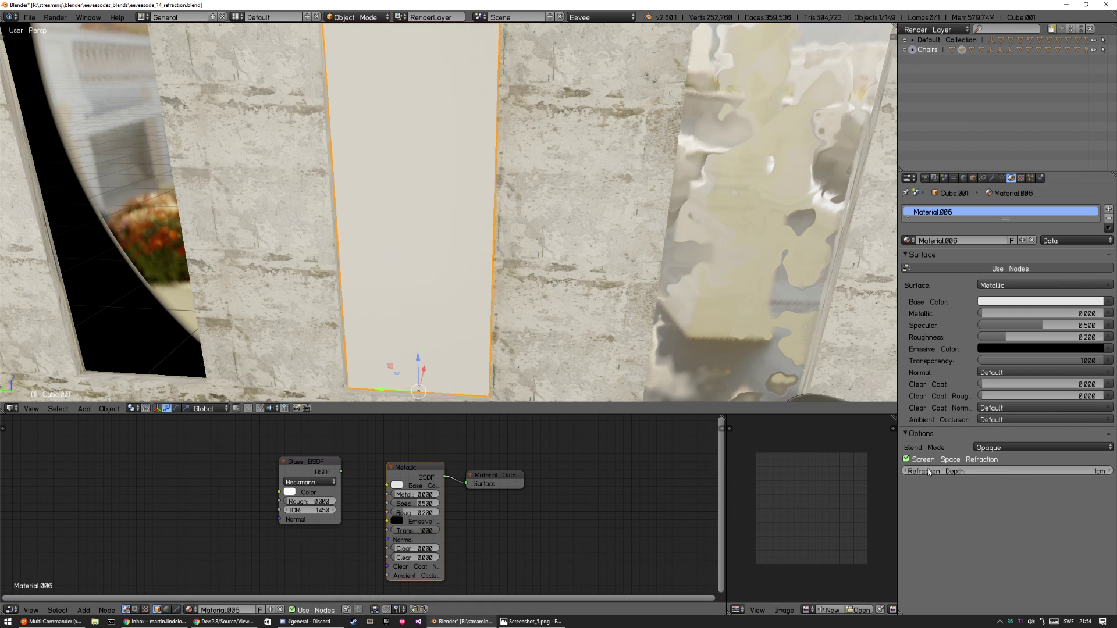
{"action": "left_click", "coordinate": [1011, 447]}
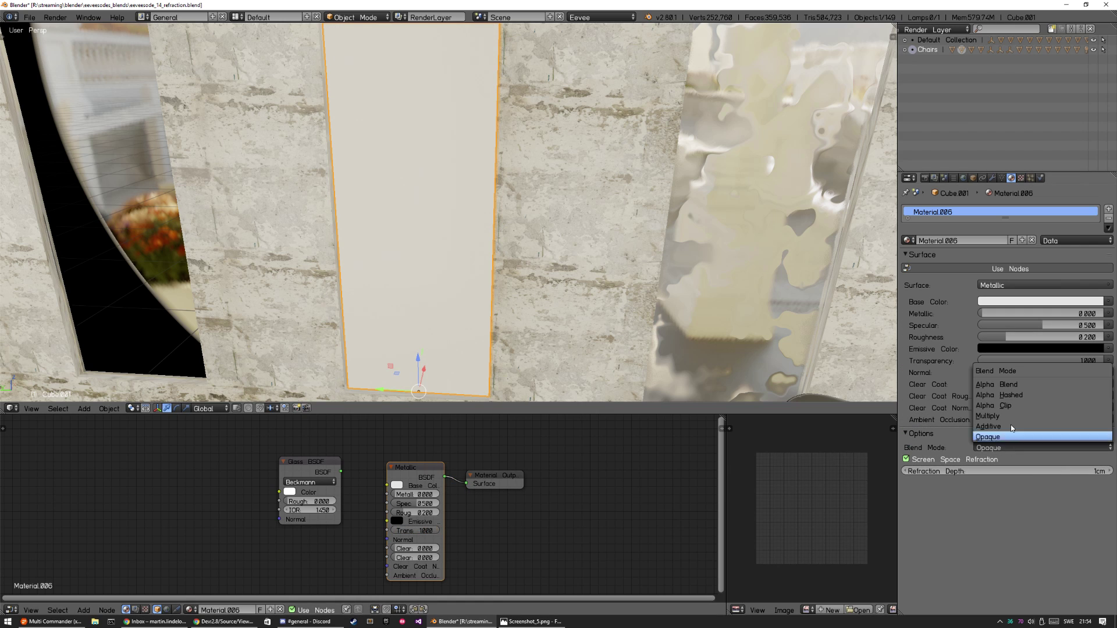
{"action": "left_click", "coordinate": [1015, 385]}
{"action": "middle_click_drag", "start_coordinate": [561, 289], "coordinate": [752, 291]}
Toggle Screen Space Refraction off and on for the transparent Metallic pane and compare the view through it.
{"action": "left_click", "coordinate": [907, 497]}
{"action": "left_click", "coordinate": [907, 498]}
{"action": "middle_click_drag", "start_coordinate": [640, 224], "coordinate": [462, 167]}
Move the Metallic node aside, cut its link and reconnect the Glass BSDF to the material output.
{"action": "left_click_drag", "start_coordinate": [410, 466], "coordinate": [216, 505]}
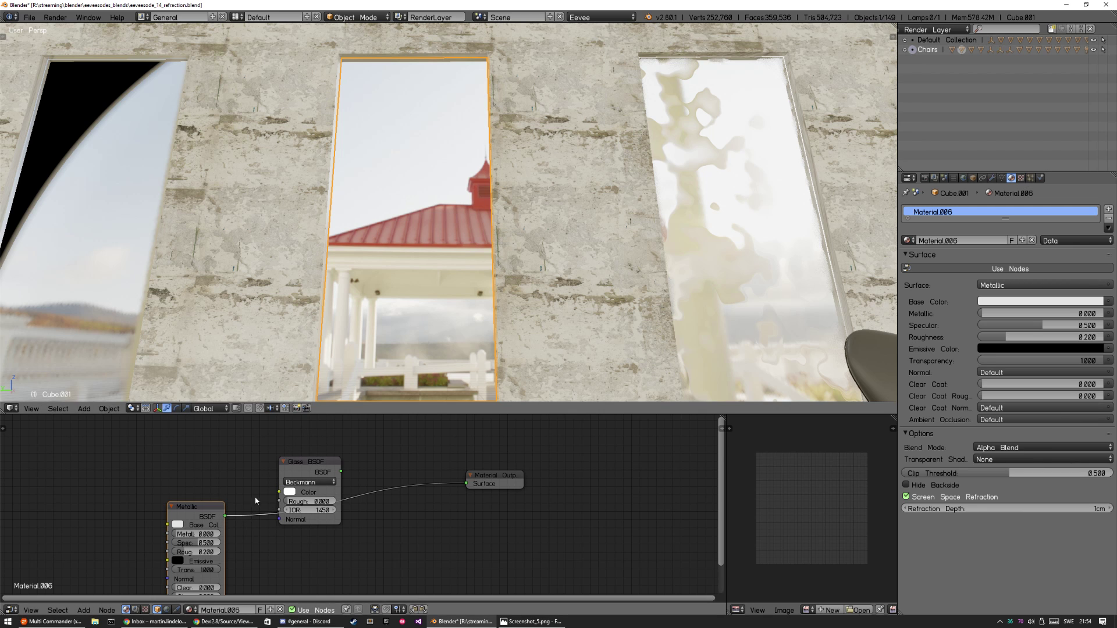
{"action": "right_click_drag", "start_coordinate": [257, 494], "coordinate": [258, 521], "text": "ctrl"}
{"action": "left_click_drag", "start_coordinate": [341, 472], "coordinate": [466, 483]}
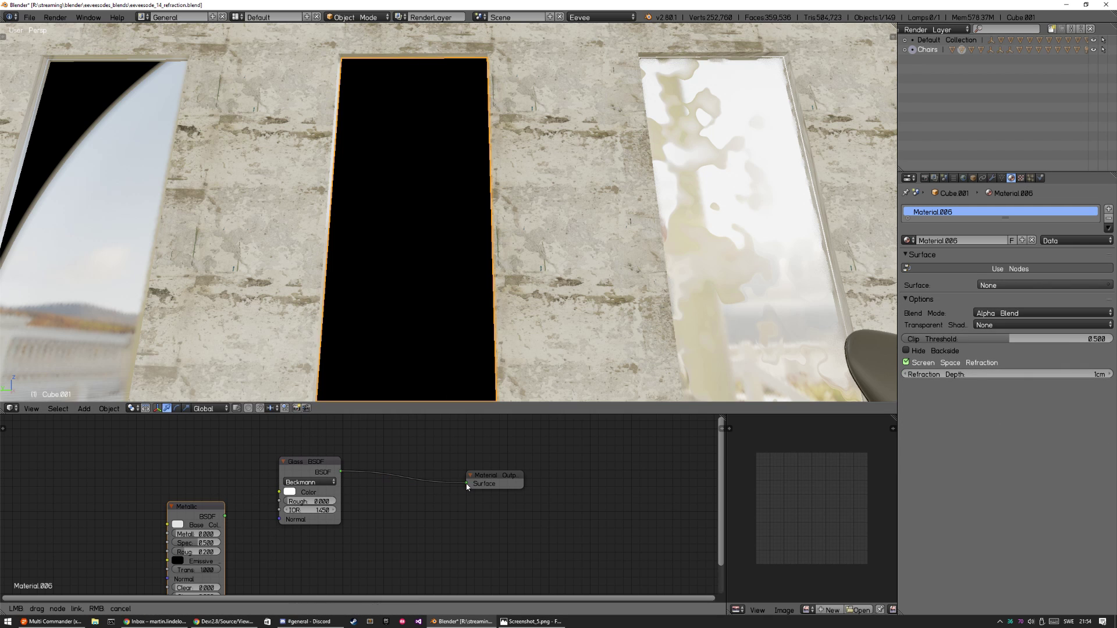
Set the Glass BSDF's IOR to 1.000 and view the chairs through the pane.
{"action": "scroll", "coordinate": [481, 280], "scroll_direction": "up", "scroll_amount": 4}
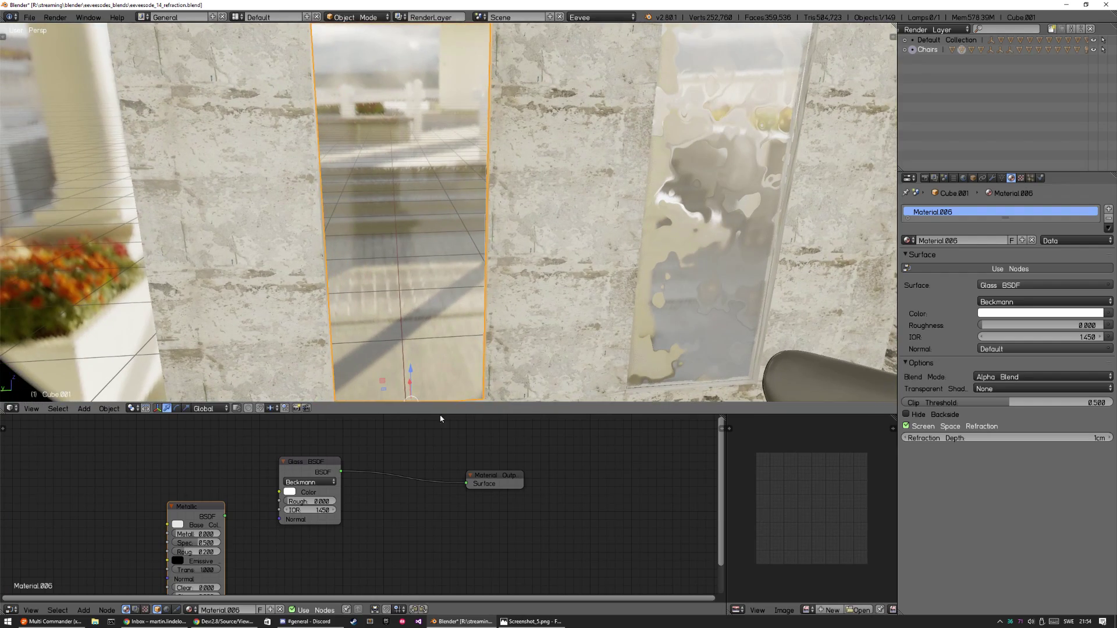
{"action": "left_click_drag", "start_coordinate": [303, 463], "coordinate": [333, 461]}
{"action": "type", "text": "1.45"}
{"action": "key", "text": "Return"}
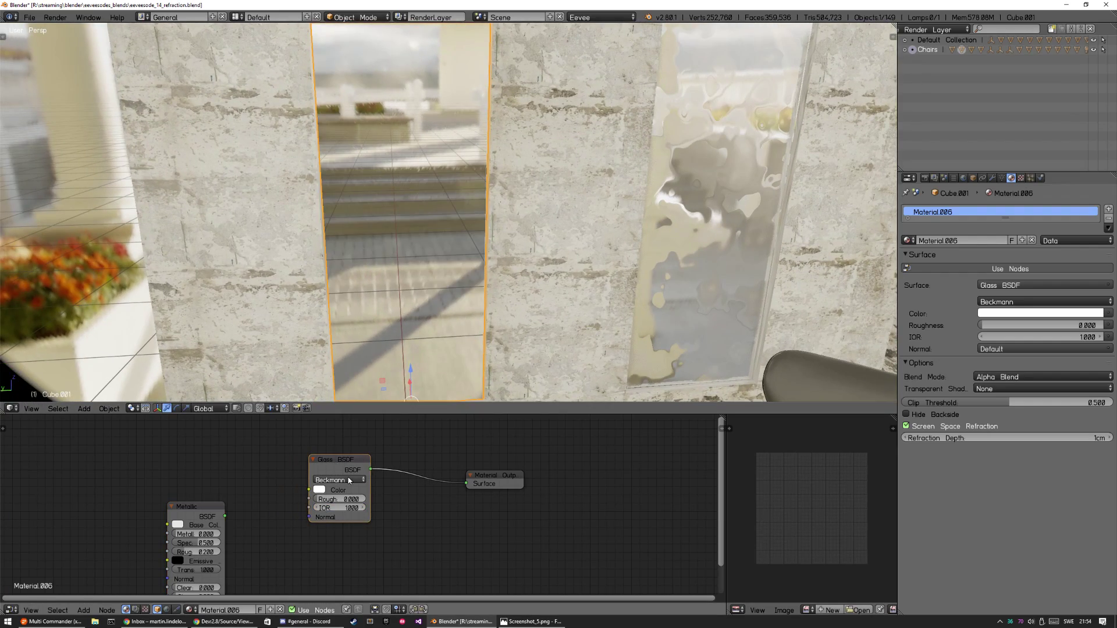
{"action": "scroll", "coordinate": [482, 279], "scroll_direction": "up", "scroll_amount": 3}
{"action": "middle_click_drag", "start_coordinate": [481, 254], "coordinate": [687, 254]}
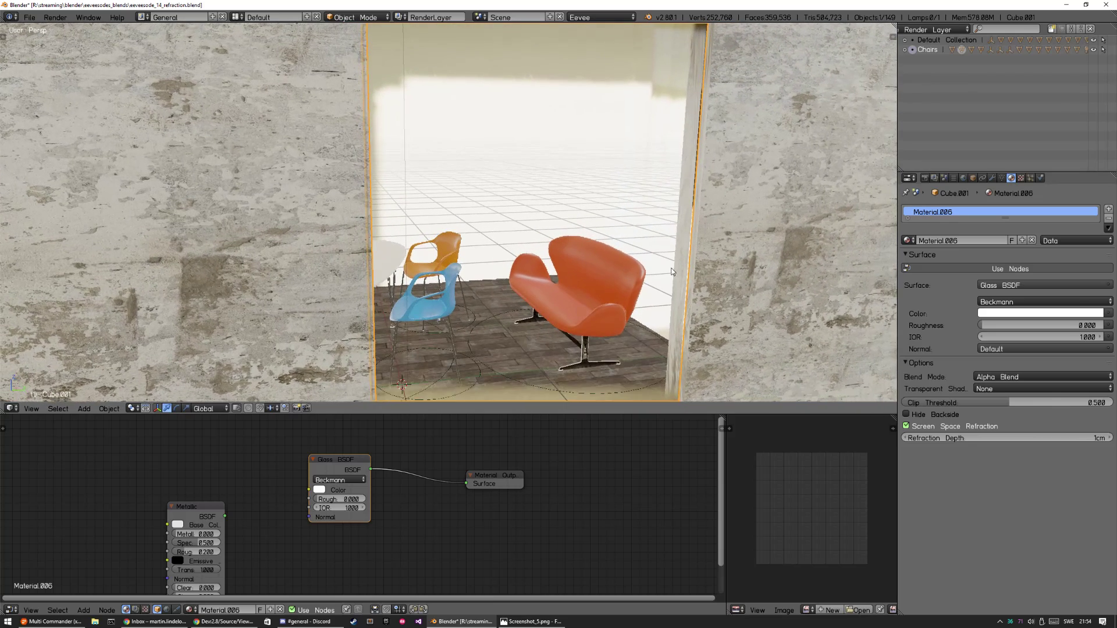
Set the Glass BSDF's IOR to 1.45 and compare the view through the pane.
{"action": "left_click", "coordinate": [340, 508]}
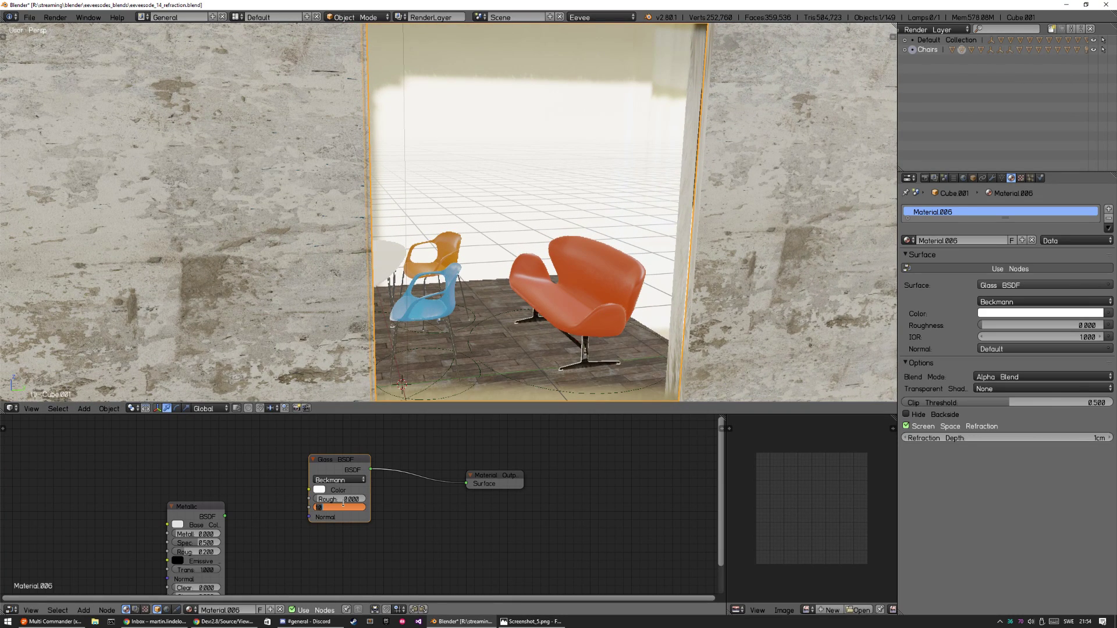
{"action": "type", "text": "1.45"}
{"action": "key", "text": "Return"}
{"action": "middle_click_drag", "start_coordinate": [635, 260], "coordinate": [578, 216]}
{"action": "middle_click_drag", "start_coordinate": [589, 301], "coordinate": [574, 324]}
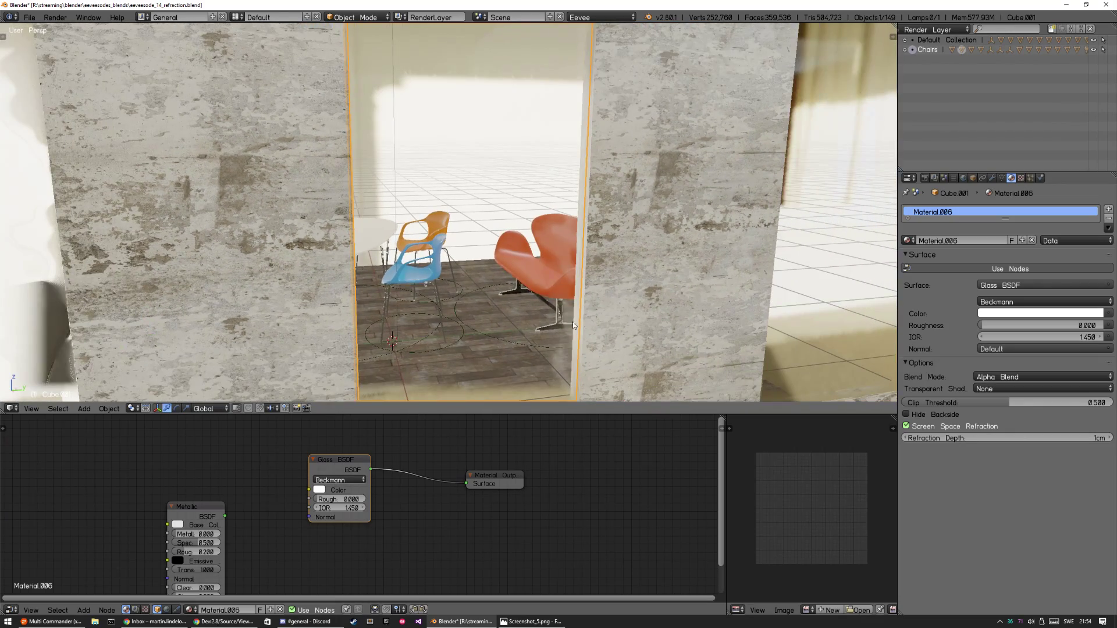
Examine the reflections and refraction on the middle pane from several angles in a maximized 3D view.
{"action": "key", "text": "shift+space"}
{"action": "middle_click_drag", "start_coordinate": [688, 397], "coordinate": [646, 433]}
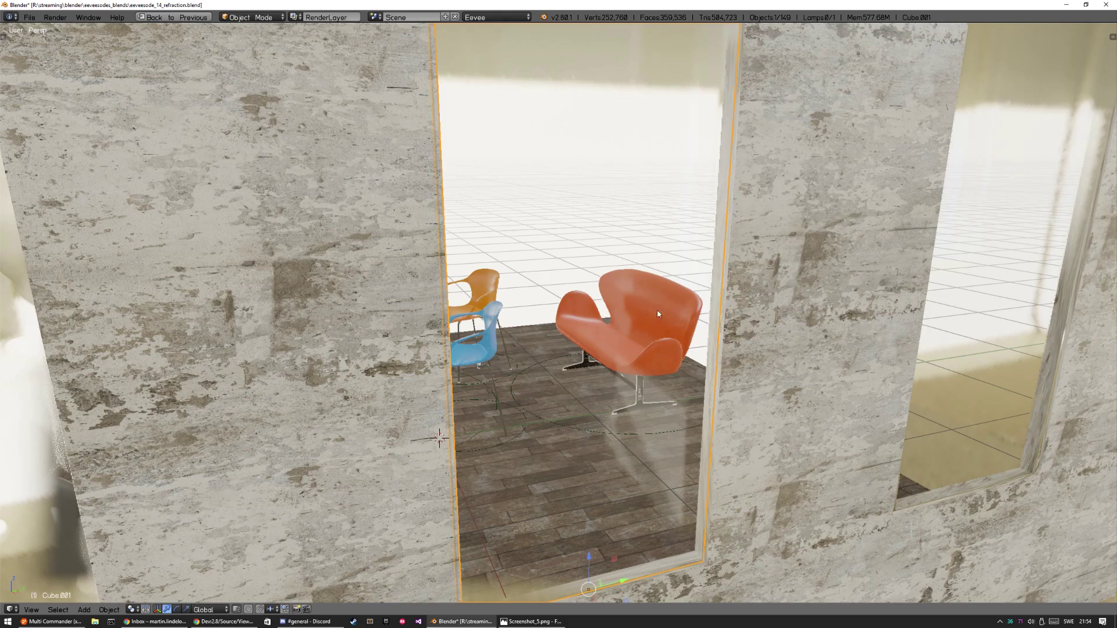
{"action": "middle_click_drag", "start_coordinate": [656, 318], "coordinate": [651, 339]}
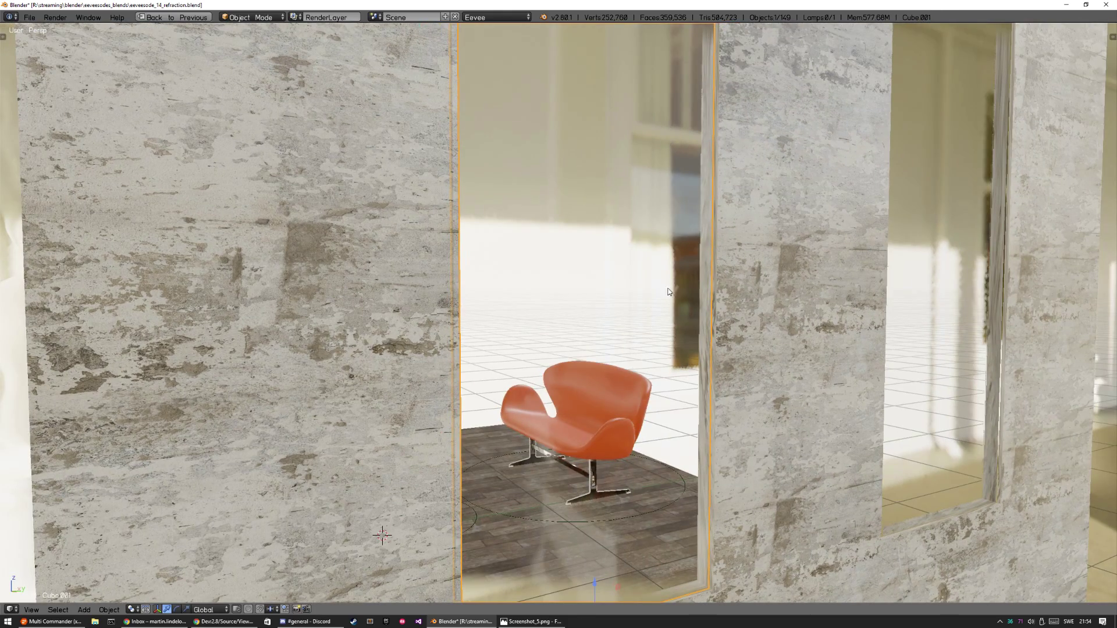
{"action": "middle_click_drag", "start_coordinate": [686, 354], "coordinate": [766, 297]}
{"action": "middle_click_drag", "start_coordinate": [619, 280], "coordinate": [409, 365]}
Select the pane with noise-driven roughness and adjust the colour brightness of its ColorRamp's stop at position 0.986.
{"action": "right_click", "coordinate": [796, 323]}
{"action": "middle_click_drag", "start_coordinate": [795, 324], "coordinate": [644, 281]}
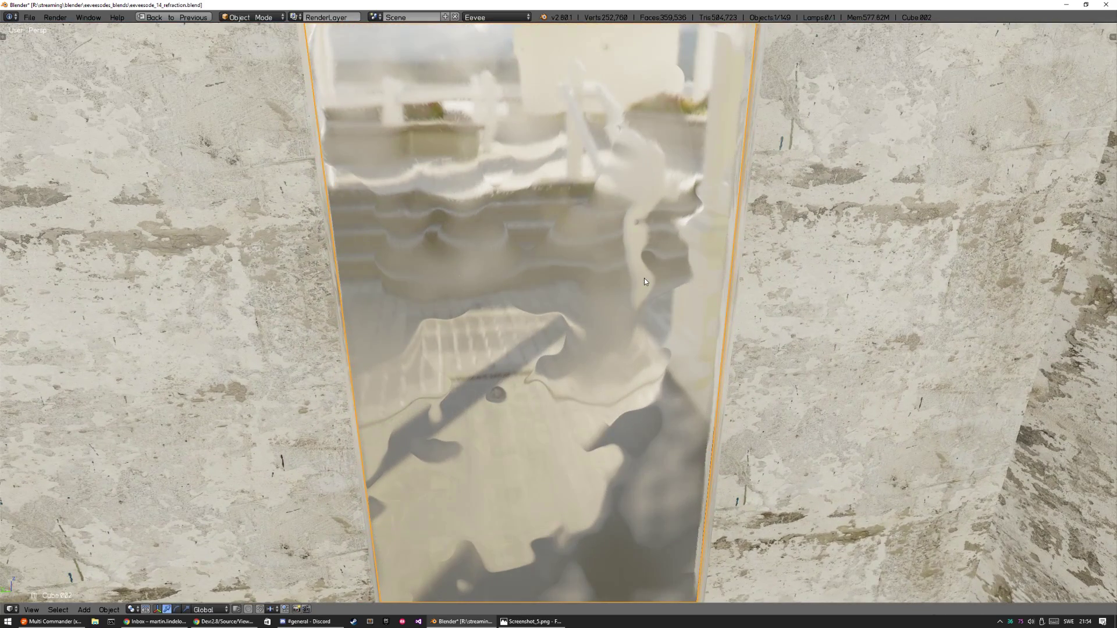
{"action": "key", "text": "ctrl+space"}
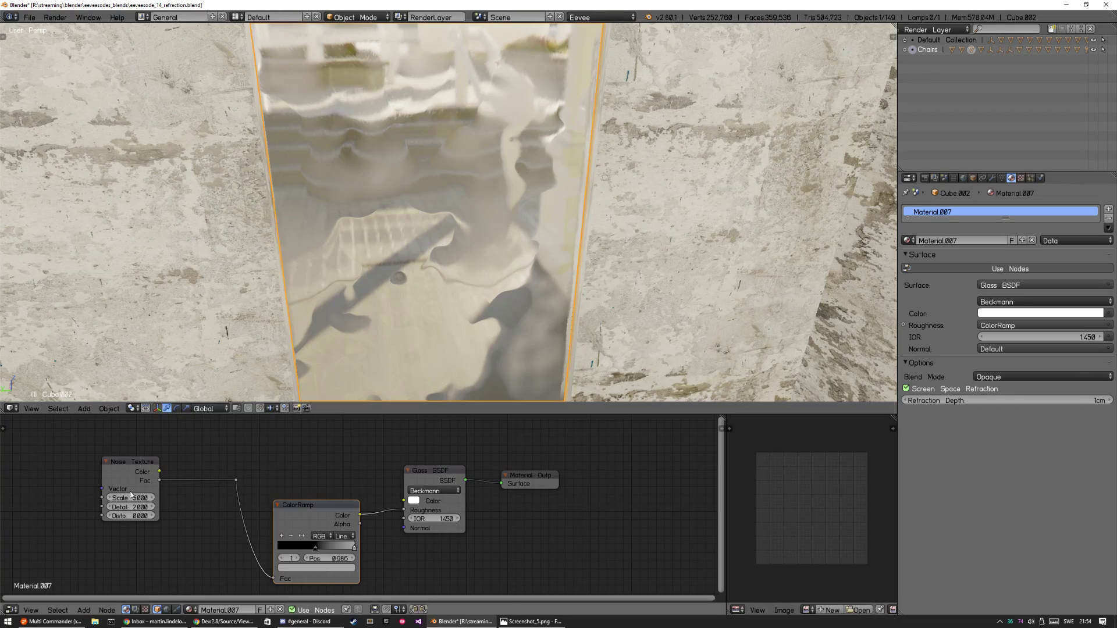
{"action": "left_click_drag", "start_coordinate": [316, 521], "coordinate": [345, 490]}
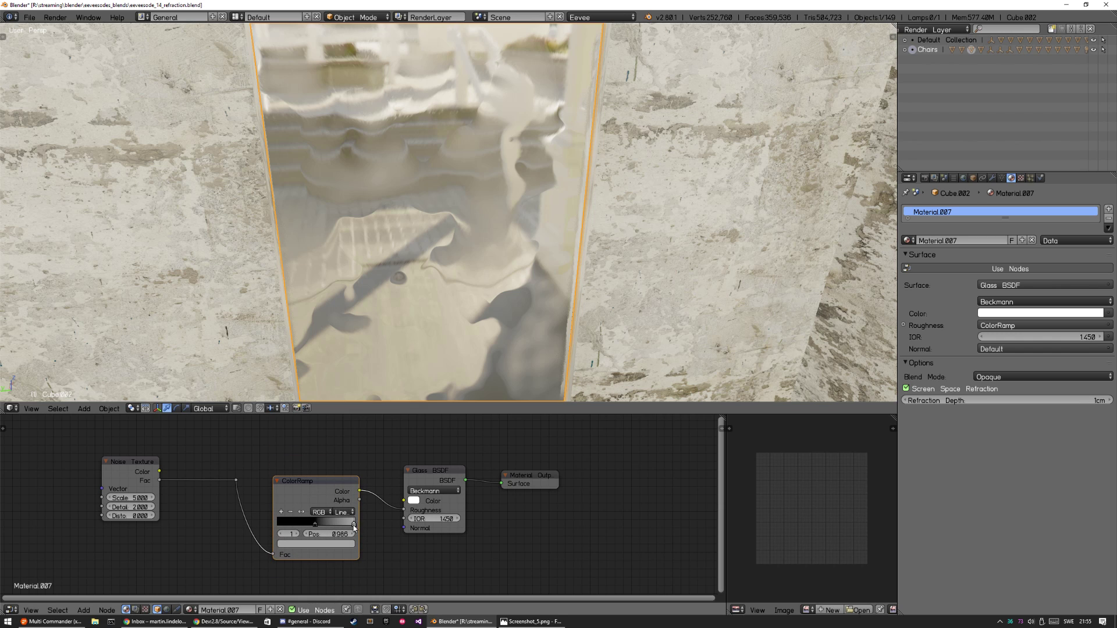
{"action": "key", "text": "n"}
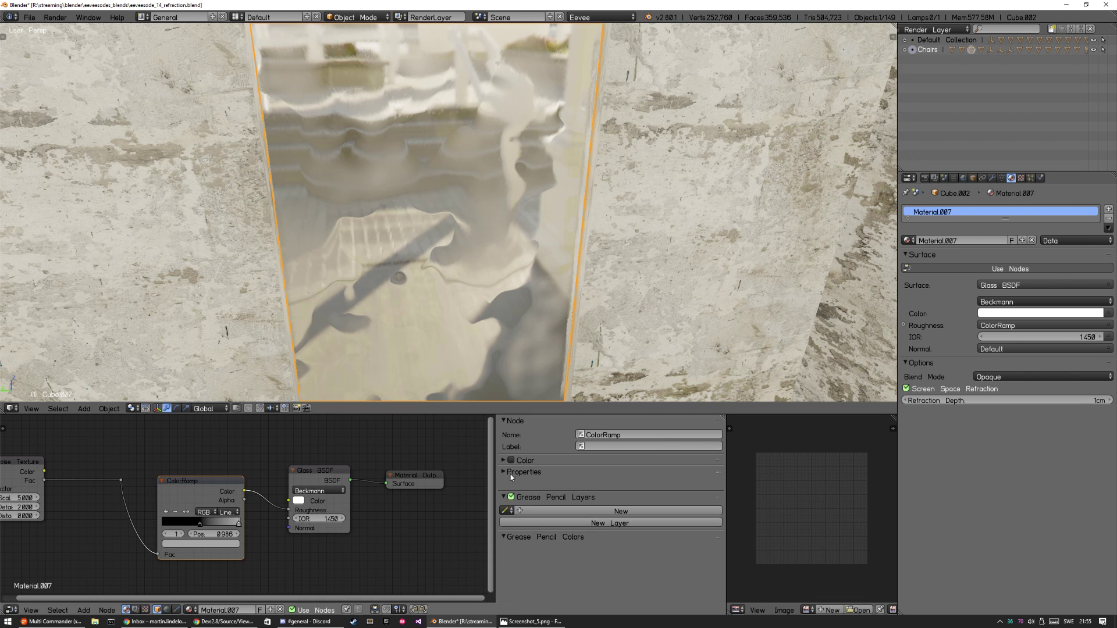
{"action": "left_click", "coordinate": [609, 525]}
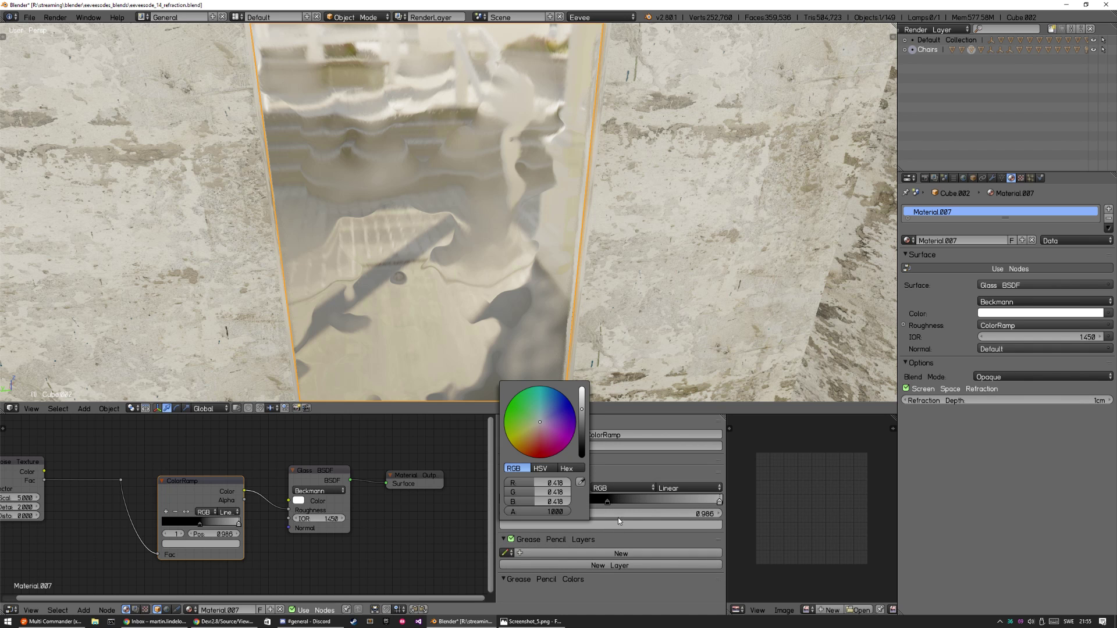
{"action": "mouse_move", "coordinate": [581, 410]}
{"action": "left_mouse_down"}
{"action": "mouse_move", "coordinate": [581, 391]}
{"action": "mouse_move", "coordinate": [585, 435]}
{"action": "mouse_move", "coordinate": [587, 411]}
{"action": "left_mouse_up"}
Examine the chairs and table through the unevenly frosted pane from several angles in a maximized 3D view.
{"action": "middle_click_drag", "start_coordinate": [655, 231], "coordinate": [536, 288]}
{"action": "key", "text": "ctrl+space"}
{"action": "middle_click_drag", "start_coordinate": [589, 339], "coordinate": [536, 331]}
{"action": "middle_click_drag", "start_coordinate": [605, 349], "coordinate": [638, 341]}
{"action": "scroll", "coordinate": [637, 345], "scroll_direction": "down", "scroll_amount": 2}
{"action": "scroll", "coordinate": [683, 288], "scroll_direction": "up", "scroll_amount": 3}
{"action": "scroll", "coordinate": [683, 288], "scroll_direction": "up", "scroll_amount": 1}
{"action": "mouse_move", "coordinate": [628, 381]}
{"action": "middle_mouse_down"}
{"action": "mouse_move", "coordinate": [633, 390]}
{"action": "mouse_move", "coordinate": [641, 374]}
{"action": "mouse_move", "coordinate": [633, 358]}
{"action": "mouse_move", "coordinate": [621, 369]}
{"action": "middle_mouse_up"}
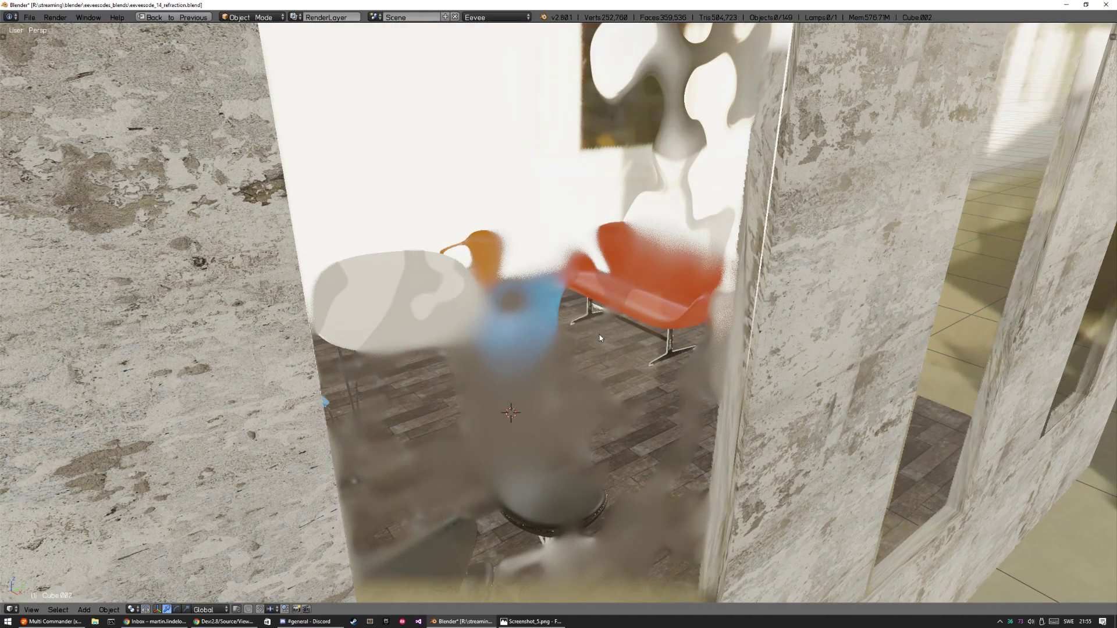
{"action": "middle_click_drag", "start_coordinate": [592, 348], "coordinate": [593, 334]}
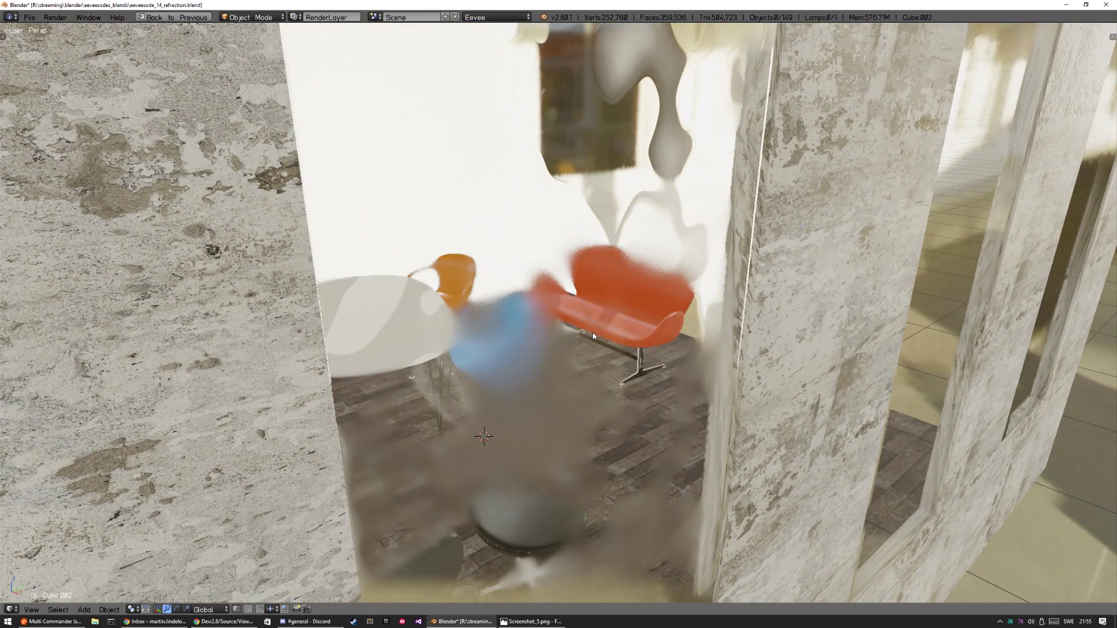
Set the scene's Screen Space Reflections to 1 sample and a Trace Quality of 0.25.
{"action": "key", "text": "ctrl+Up"}
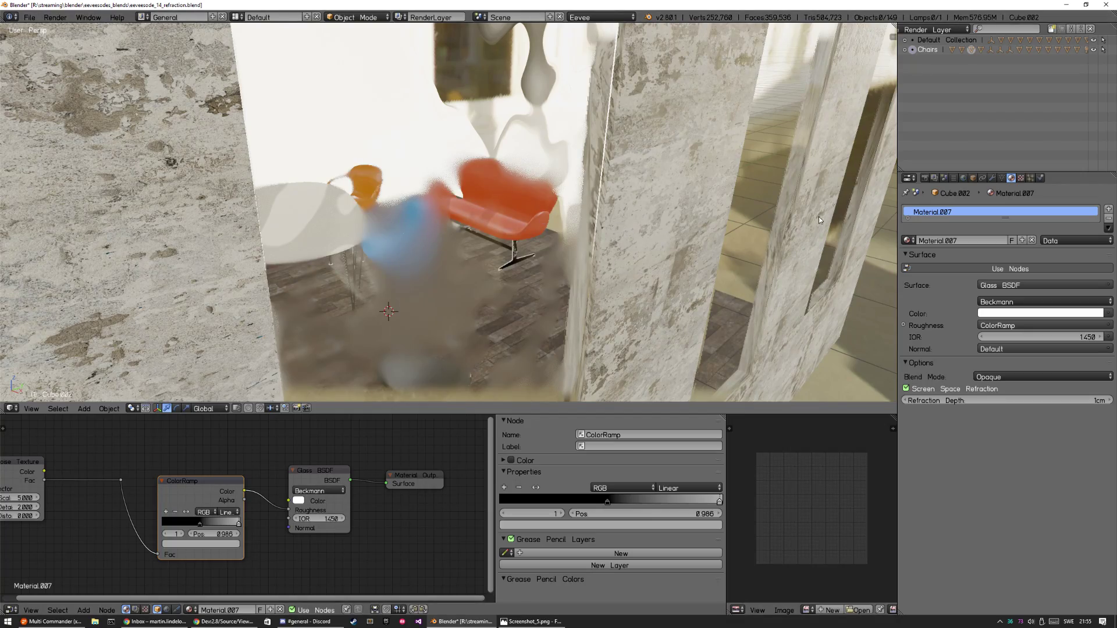
{"action": "left_click", "coordinate": [925, 178]}
{"action": "left_click", "coordinate": [1015, 359]}
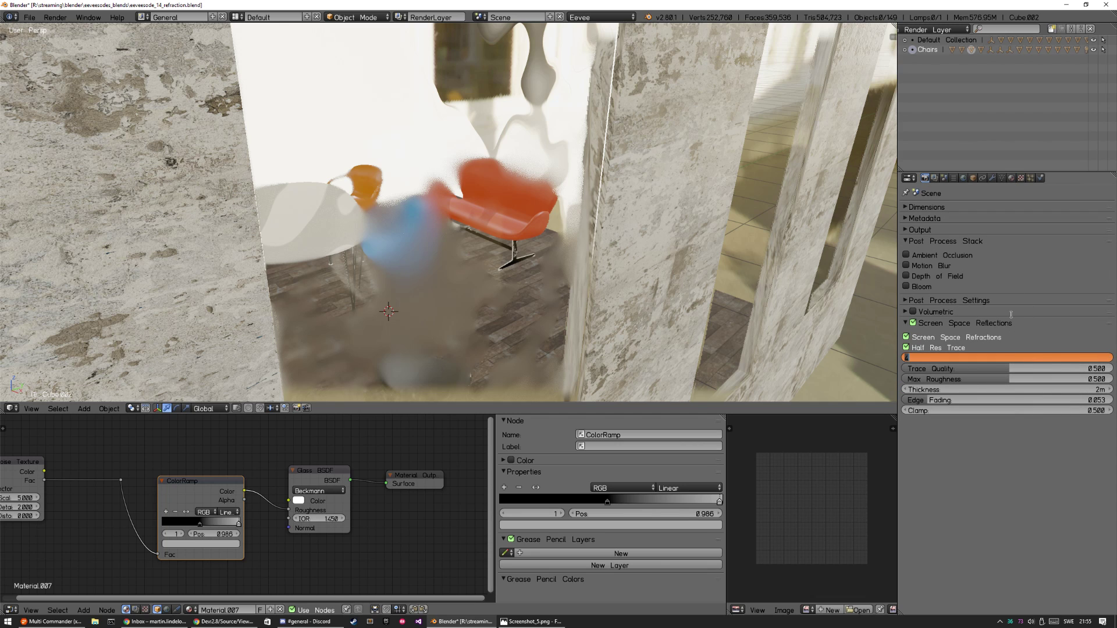
{"action": "type", "text": "1"}
{"action": "key", "text": "Tab"}
{"action": "type", "text": "0.5"}
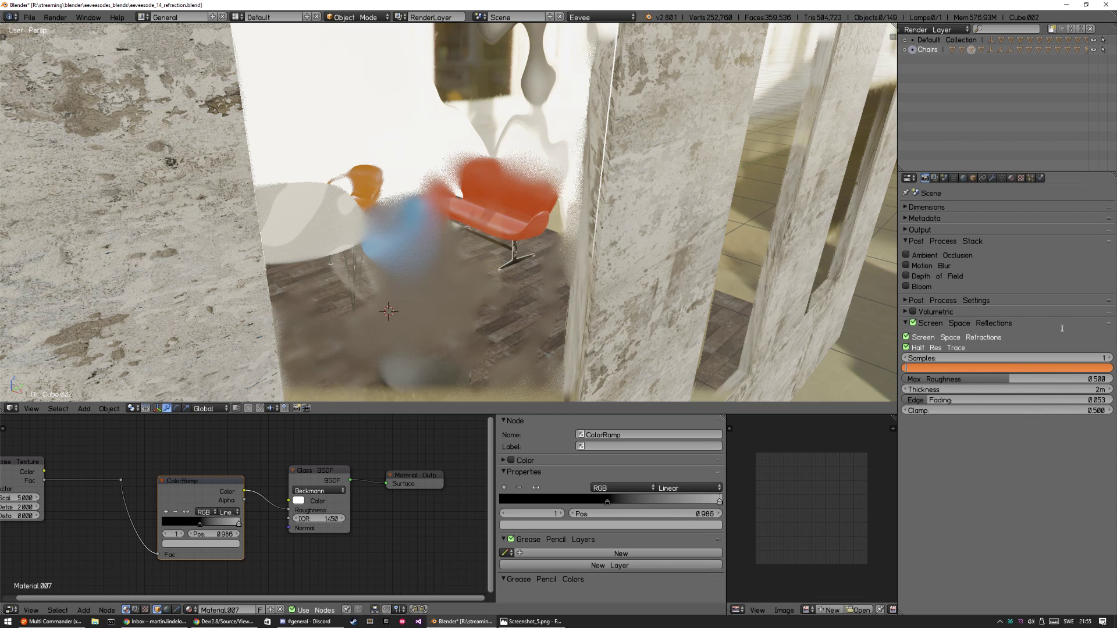
{"action": "key", "text": "Return"}
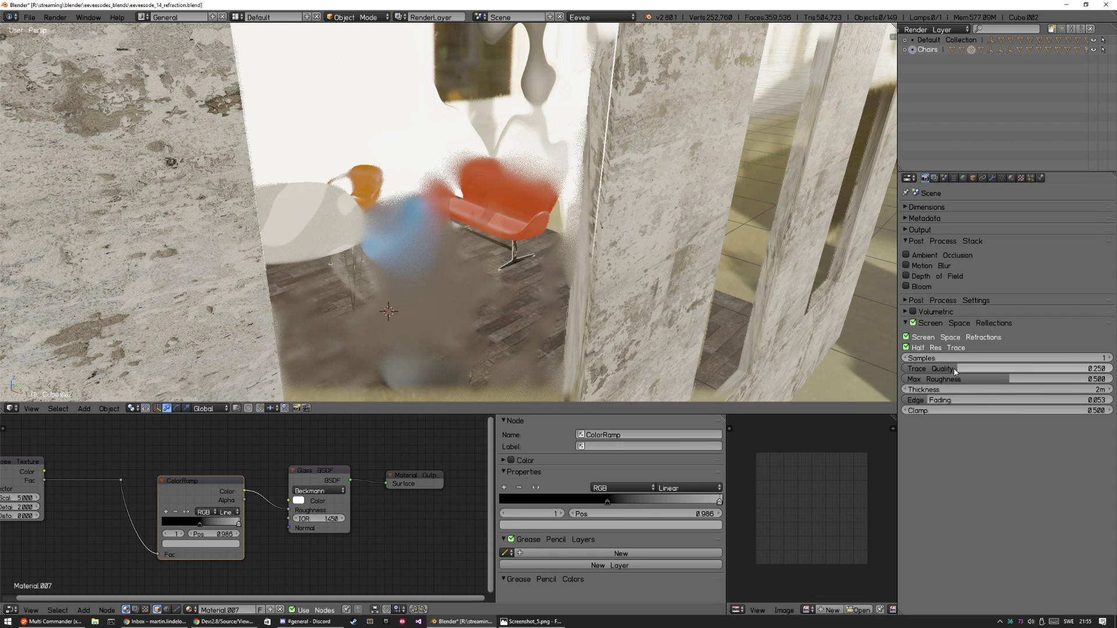
Try a Screen Space Reflections Trace Quality of about 0.44 and return it to 0.25.
{"action": "mouse_move", "coordinate": [949, 371]}
{"action": "left_mouse_down"}
{"action": "mouse_move", "coordinate": [1096, 374]}
{"action": "mouse_move", "coordinate": [954, 374]}
{"action": "mouse_move", "coordinate": [999, 372]}
{"action": "left_mouse_up"}
{"action": "left_click", "coordinate": [1004, 370]}
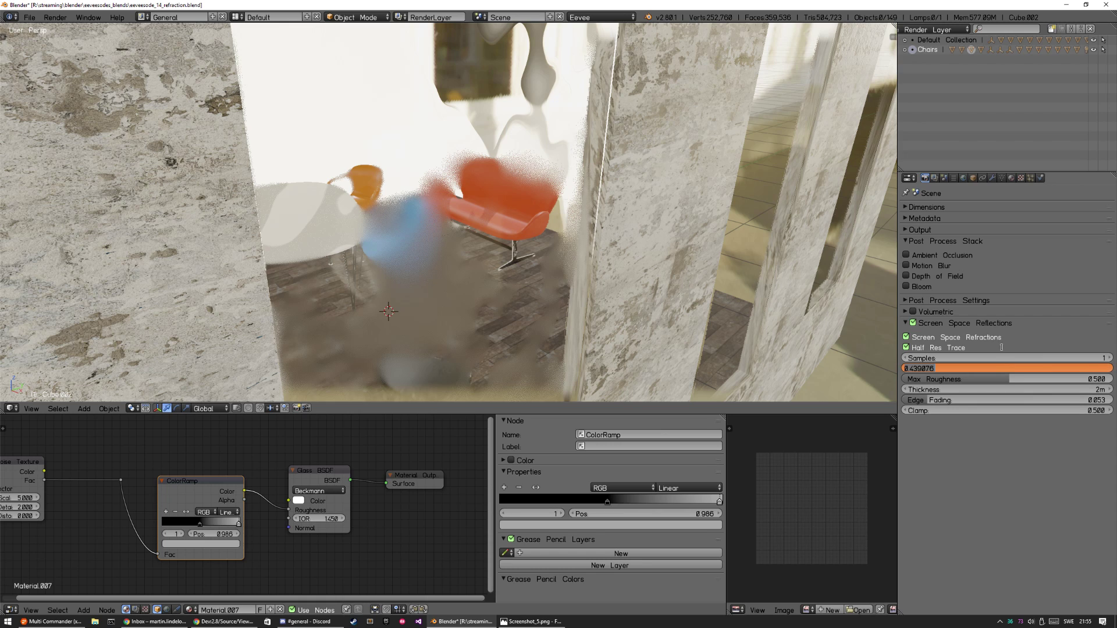
{"action": "type", "text": "0.25"}
{"action": "key", "text": "Return"}
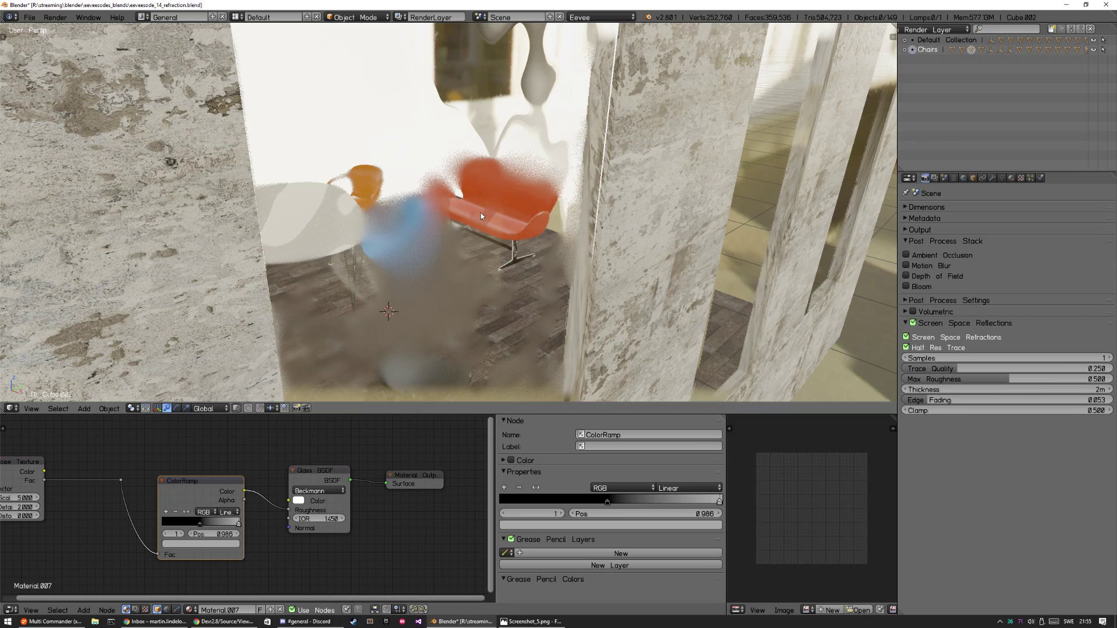
View the furniture through the frosted pane and raise the Screen Space Reflections Trace Quality to 1.
{"action": "middle_click_drag", "start_coordinate": [561, 256], "coordinate": [504, 273]}
{"action": "middle_click_drag", "start_coordinate": [459, 338], "coordinate": [464, 332]}
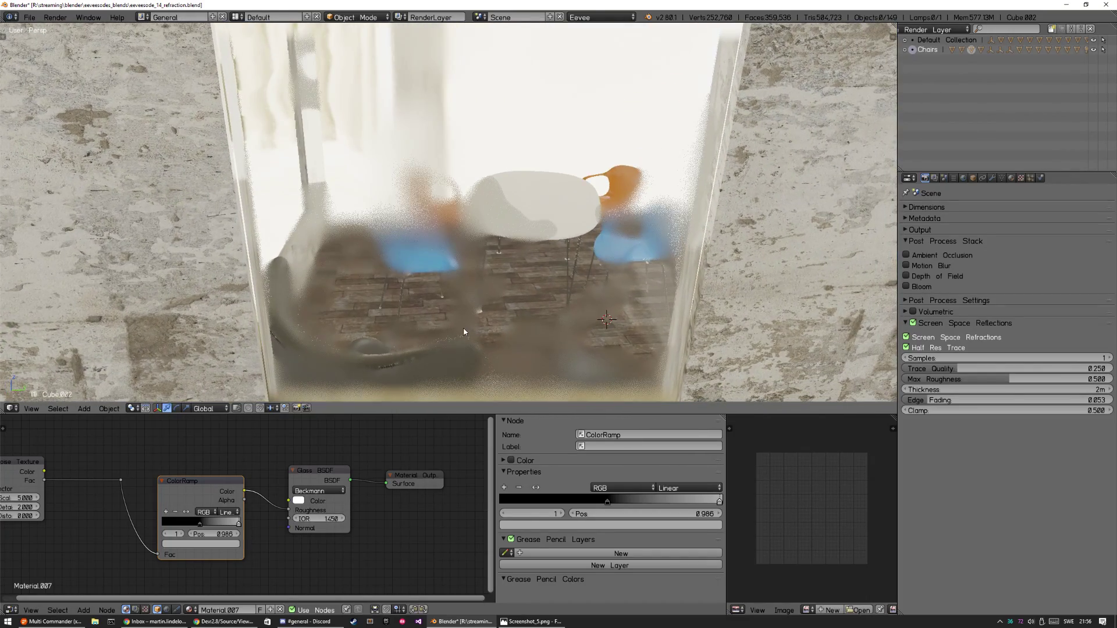
{"action": "left_click", "coordinate": [968, 357]}
{"action": "key", "text": "Tab"}
{"action": "key", "text": "Return"}
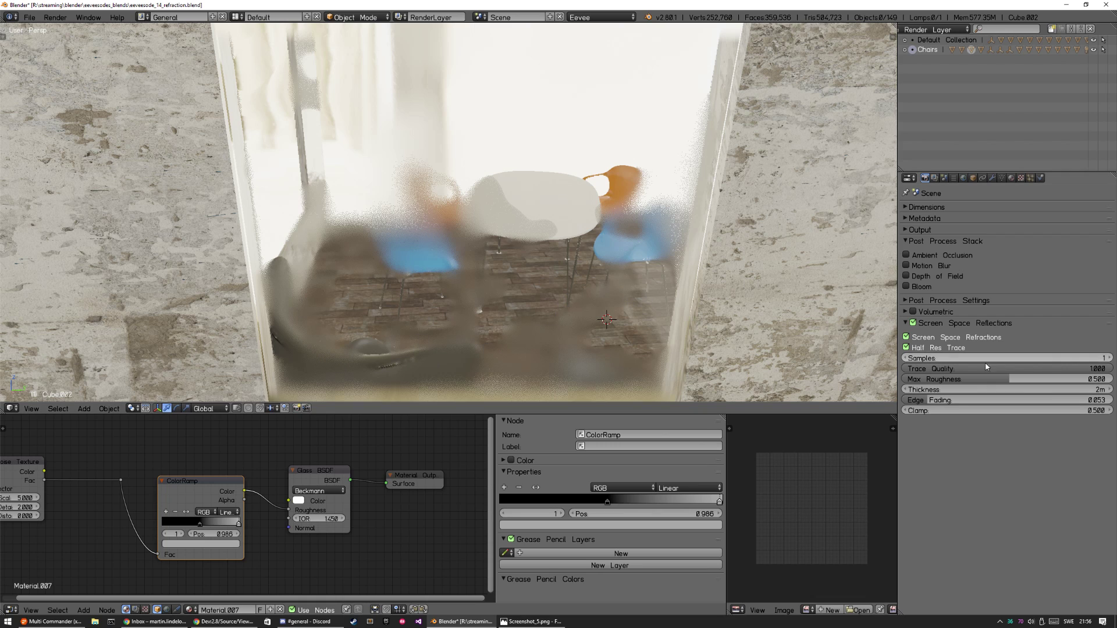
Set the Screen Space Reflections Trace Quality to 0.25 and Samples to 4, and check the frosted pane's noise.
{"action": "left_click", "coordinate": [1036, 367]}
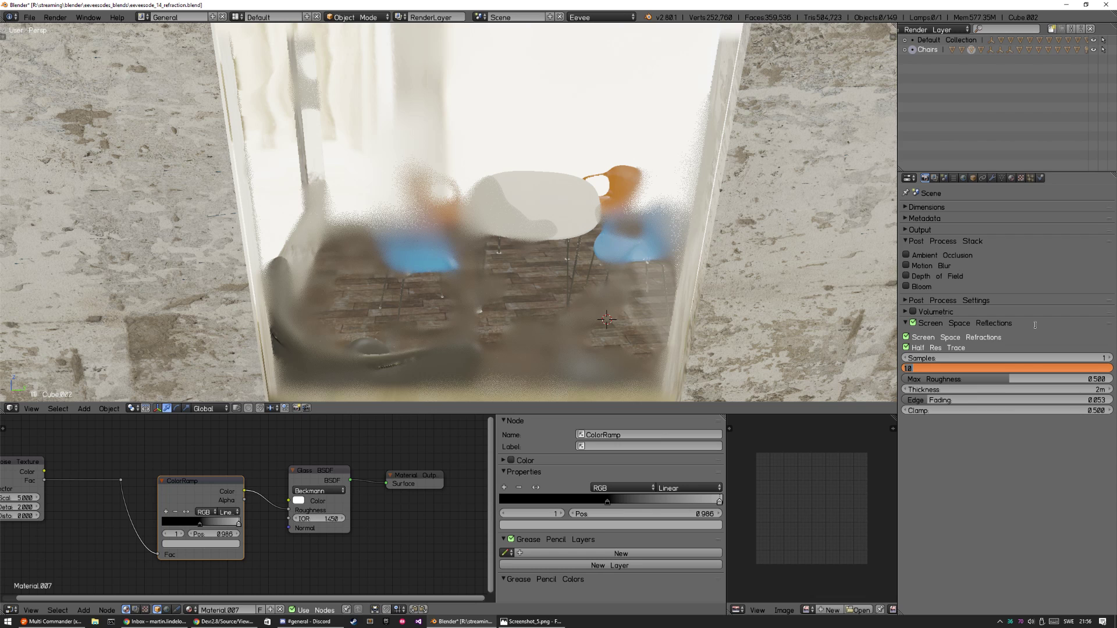
{"action": "type", "text": ".25"}
{"action": "key", "text": "Return"}
{"action": "left_click", "coordinate": [977, 356]}
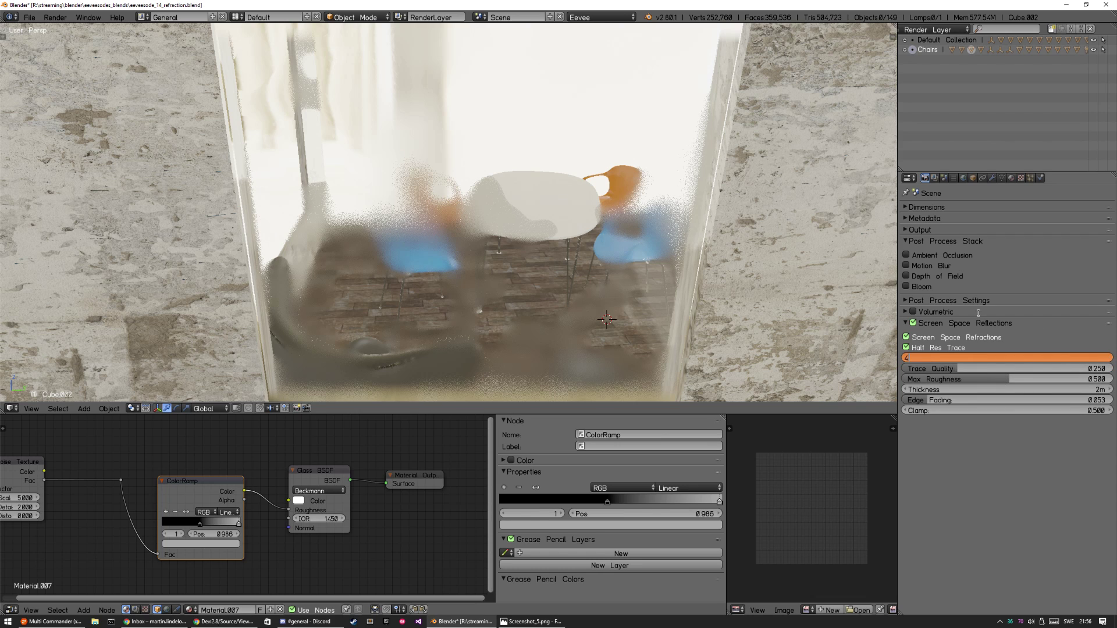
{"action": "key", "text": "Return"}
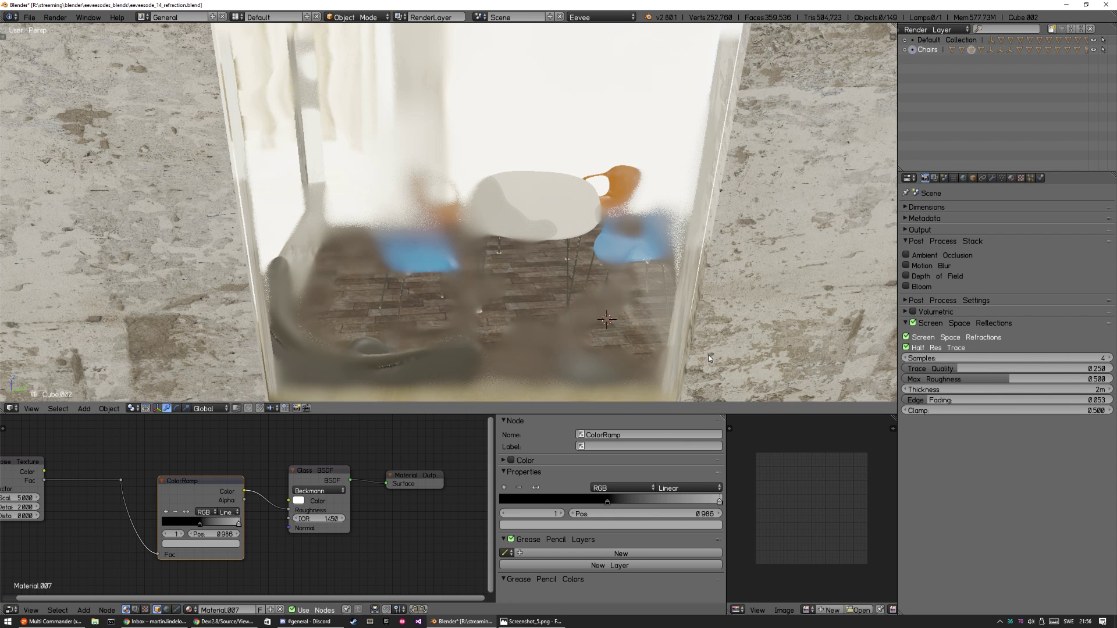
{"action": "middle_click_drag", "start_coordinate": [553, 300], "coordinate": [587, 297]}
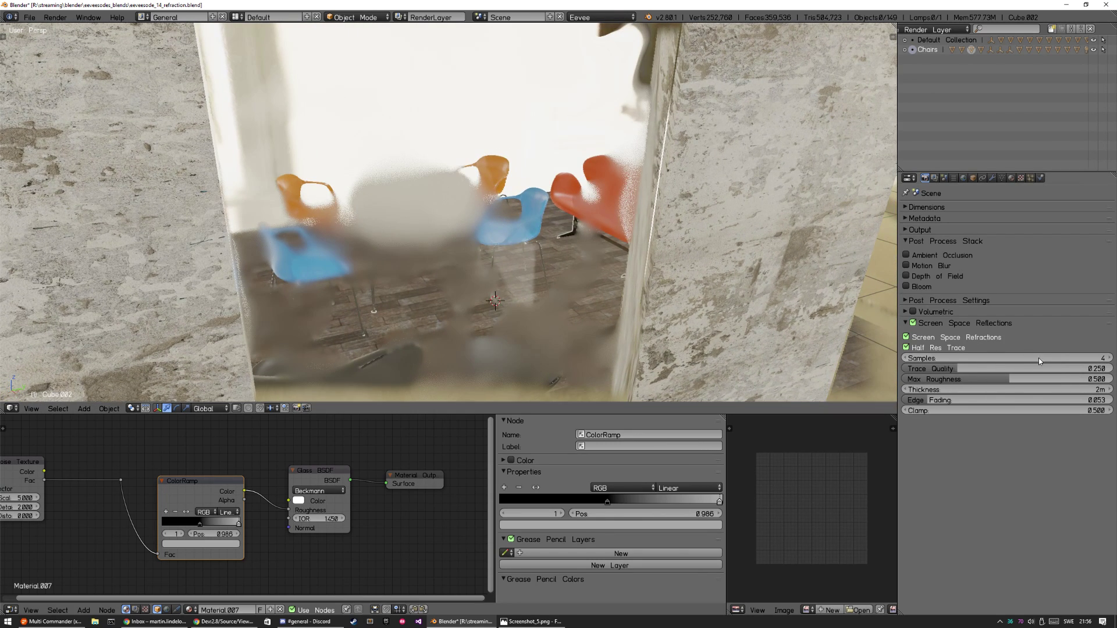
Set the Screen Space Reflections Trace Quality to 0.5 and check the result in a maximized viewport.
{"action": "left_click", "coordinate": [1052, 368]}
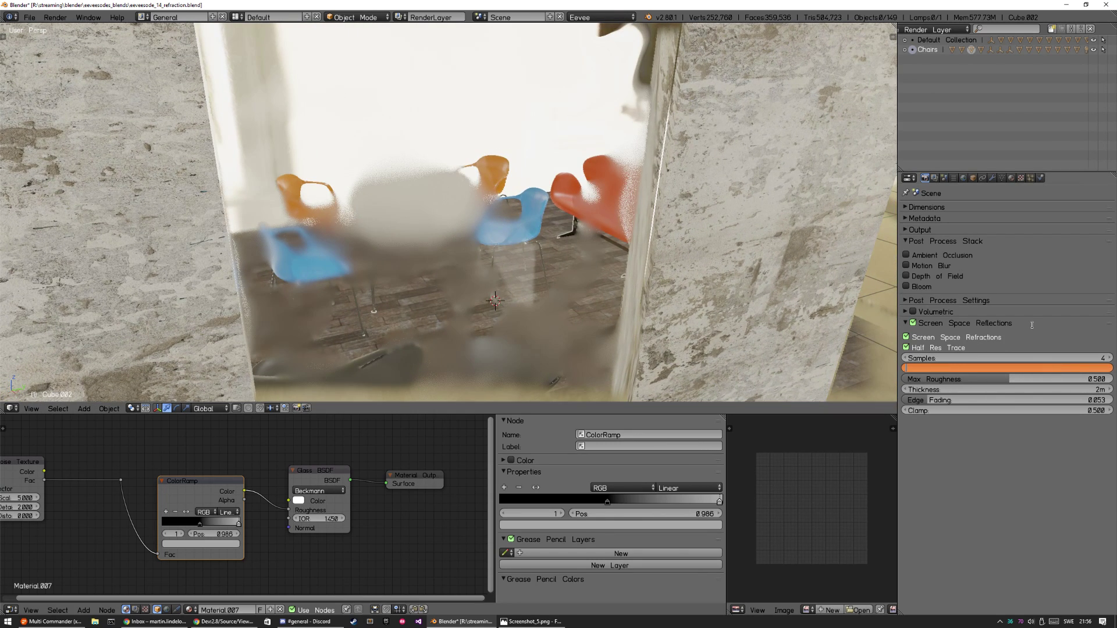
{"action": "key", "text": "Return"}
{"action": "mouse_move", "coordinate": [581, 256]}
{"action": "middle_mouse_down"}
{"action": "mouse_move", "coordinate": [621, 275]}
{"action": "mouse_move", "coordinate": [668, 203]}
{"action": "mouse_move", "coordinate": [666, 243]}
{"action": "mouse_move", "coordinate": [686, 224]}
{"action": "mouse_move", "coordinate": [633, 281]}
{"action": "middle_mouse_up"}
{"action": "key", "text": "shift+space"}
{"action": "middle_click_drag", "start_coordinate": [656, 317], "coordinate": [723, 292]}
Select the hexagon-patterned glass pane and examine its refraction from the front and at a steep angle.
{"action": "right_click", "coordinate": [661, 299]}
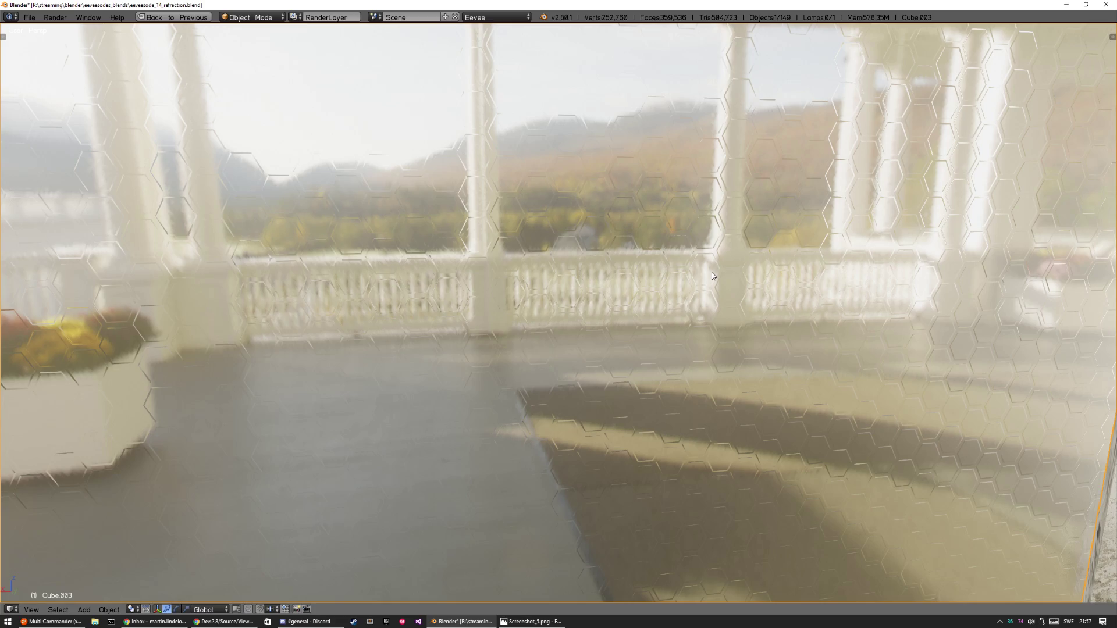
{"action": "scroll", "coordinate": [652, 221], "scroll_direction": "down", "scroll_amount": 5}
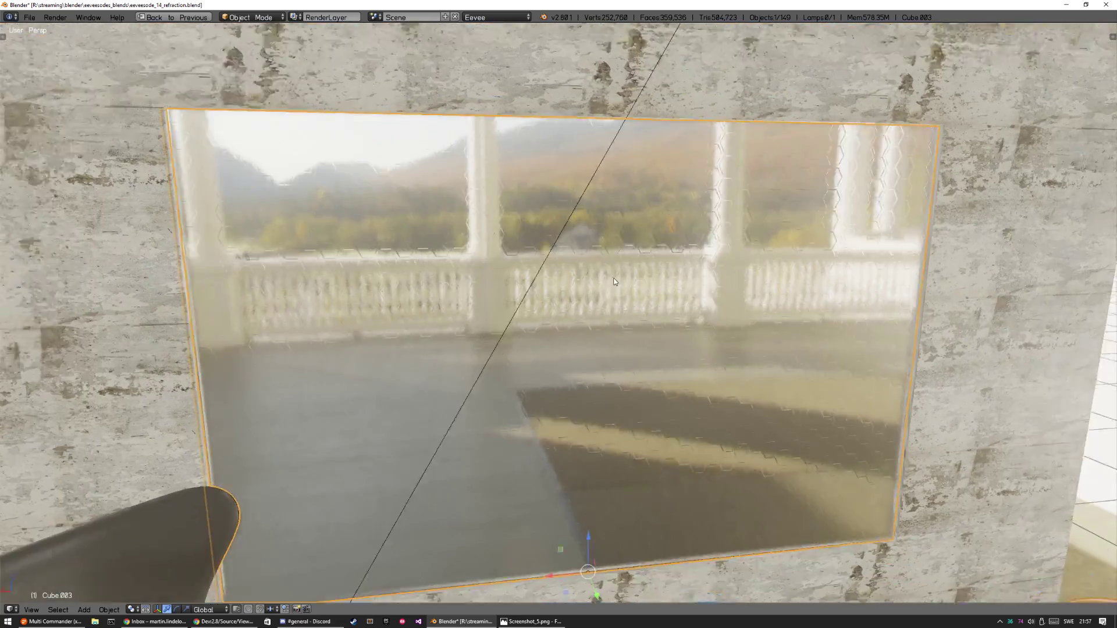
{"action": "middle_click_drag", "start_coordinate": [652, 222], "coordinate": [706, 281]}
{"action": "key", "text": "a"}
{"action": "right_click", "coordinate": [685, 299]}
{"action": "scroll", "coordinate": [775, 226], "scroll_direction": "up", "scroll_amount": 4}
{"action": "middle_click_drag", "start_coordinate": [775, 226], "coordinate": [650, 240]}
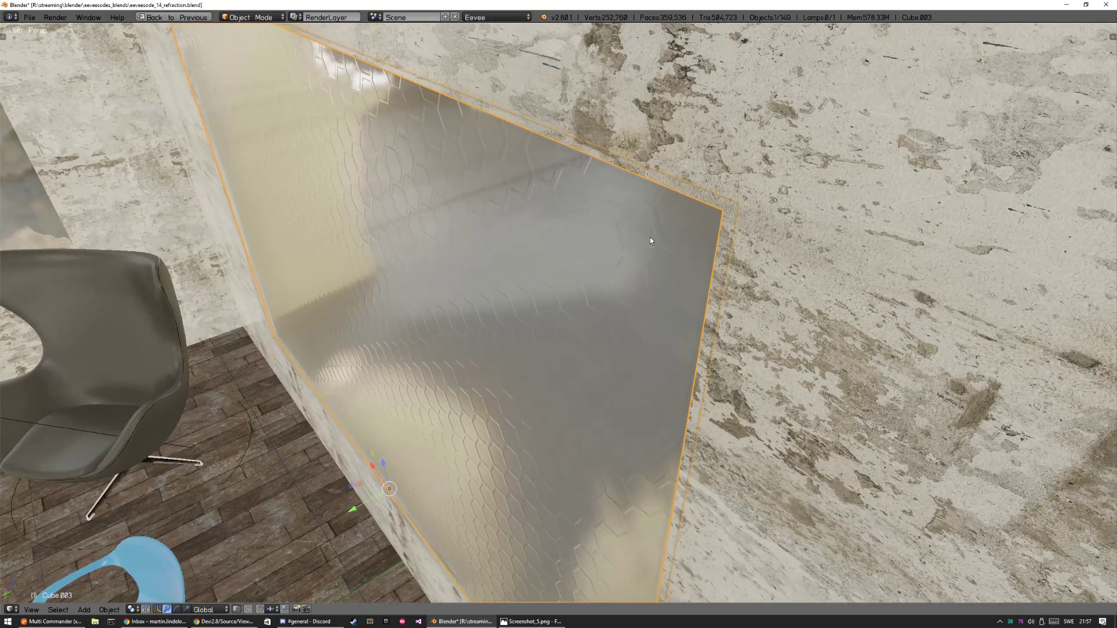
{"action": "middle_click_drag", "start_coordinate": [653, 288], "coordinate": [683, 252]}
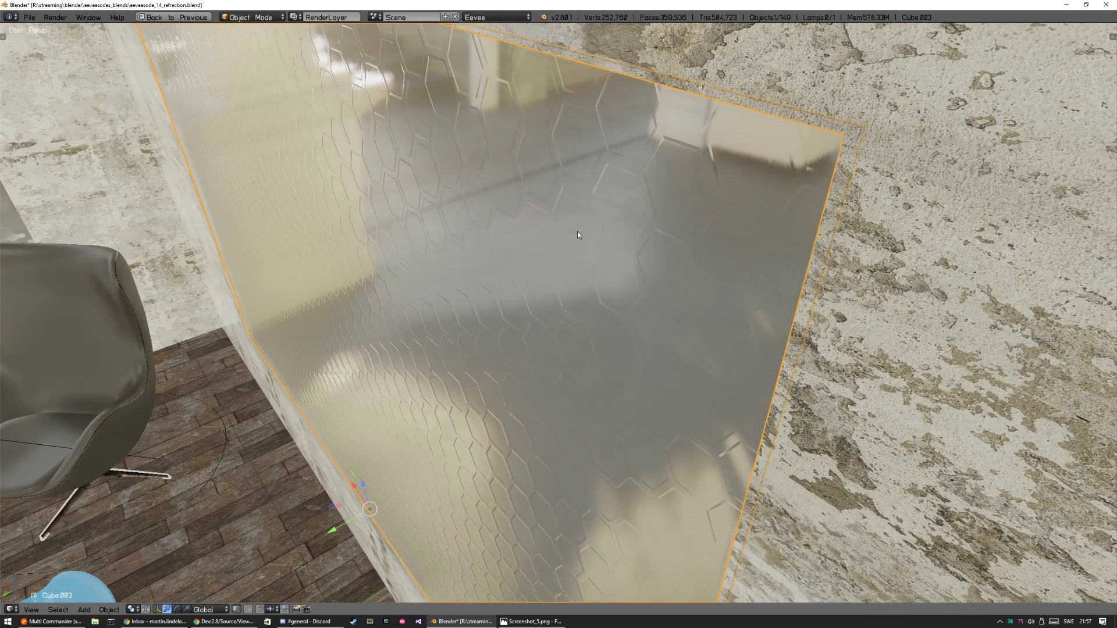
Set the Refraction Depth of the hexagon pane's material to 50 cm and check the pane at a steep angle.
{"action": "key", "text": "ctrl+Up"}
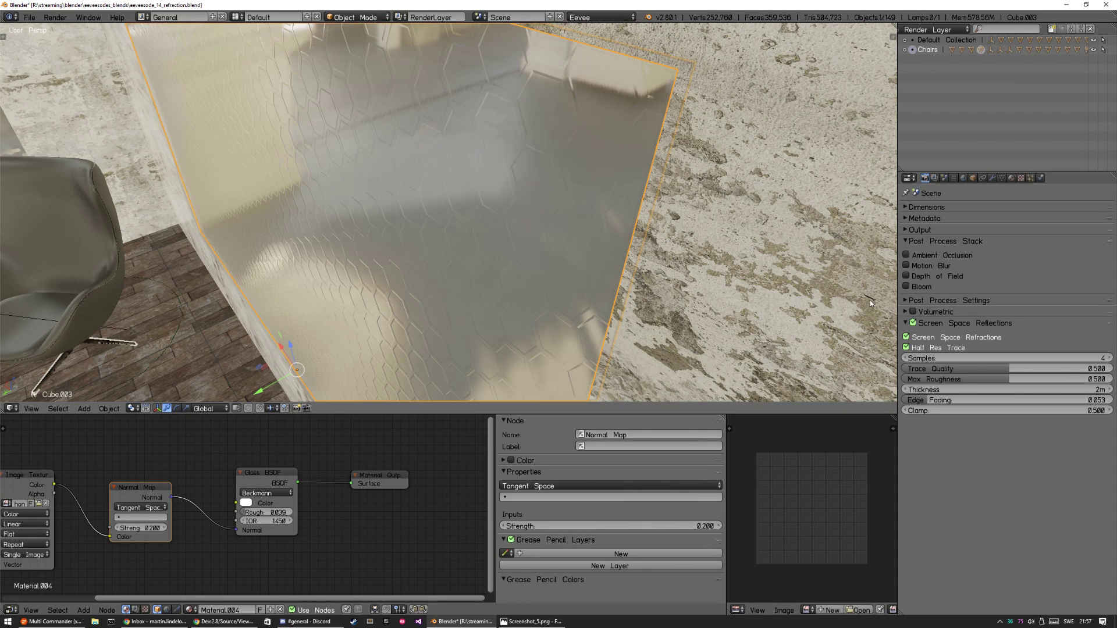
{"action": "left_click", "coordinate": [1013, 179]}
{"action": "left_click", "coordinate": [1016, 401]}
{"action": "type", "text": "50cm"}
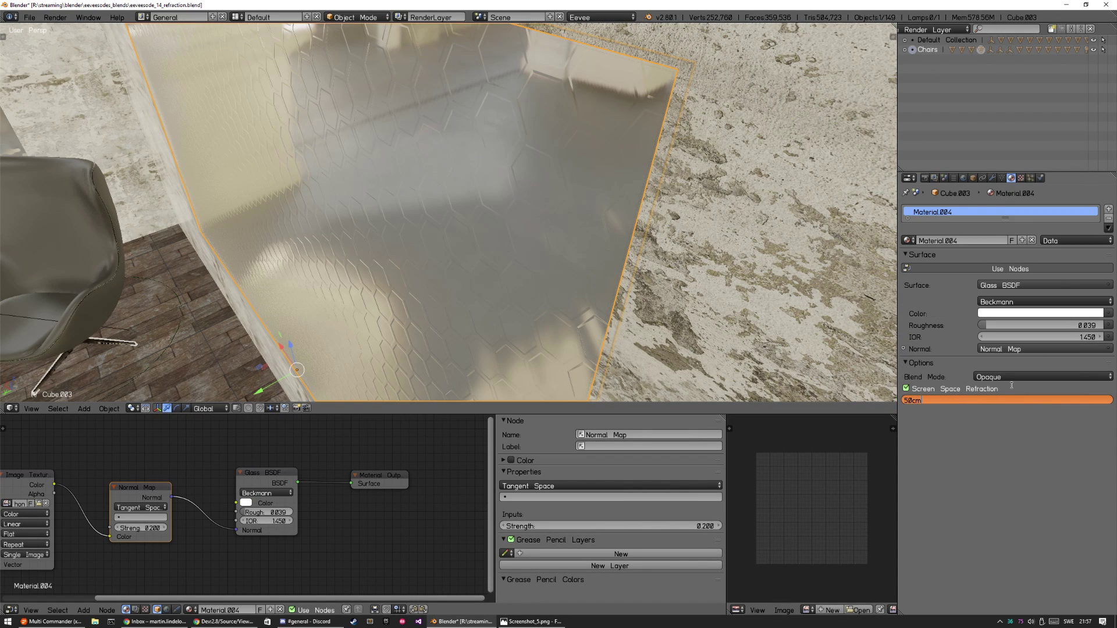
{"action": "key", "text": "Return"}
{"action": "middle_click_drag", "start_coordinate": [635, 191], "coordinate": [562, 180]}
{"action": "key", "text": "a"}
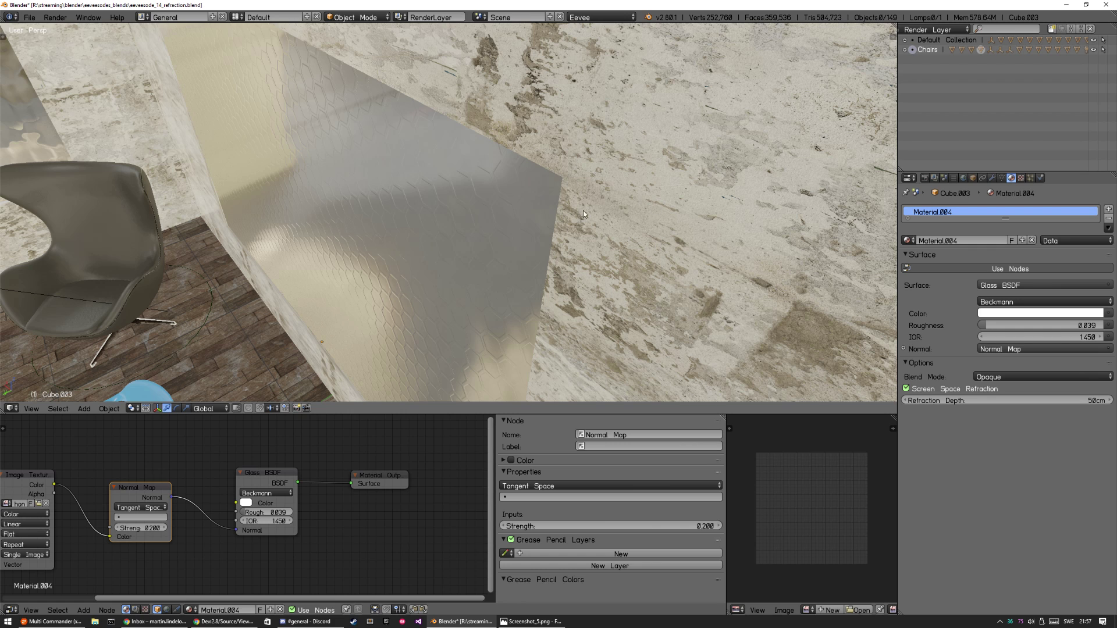
Try moving the hexagon pane away from its wall opening to compare how the background refracts.
{"action": "right_click", "coordinate": [538, 195]}
{"action": "middle_click_drag", "start_coordinate": [538, 196], "coordinate": [540, 206]}
{"action": "key", "text": "g"}
{"action": "key", "text": "y"}
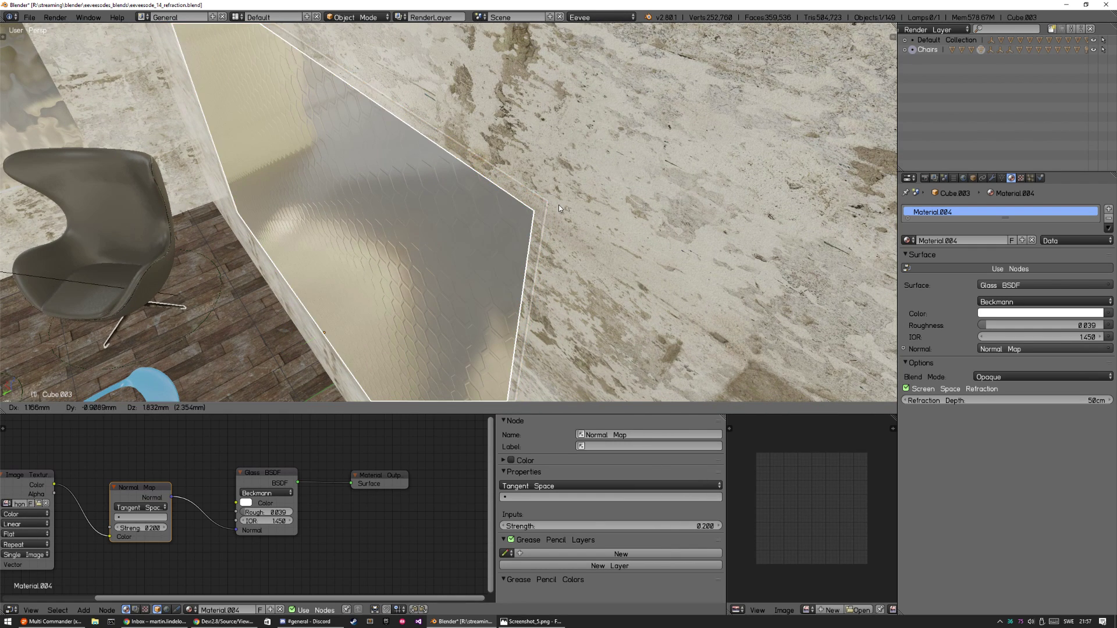
{"action": "left_click", "coordinate": [555, 210]}
Set the Refraction Depth of the hexagon pane's material to 2 cm.
{"action": "key", "text": "a"}
{"action": "right_click", "coordinate": [510, 239]}
{"action": "left_click", "coordinate": [1026, 400]}
{"action": "type", "text": "2"}
{"action": "key", "text": "Return"}
{"action": "key", "text": "a"}
Examine the table, chairs and background through the hexagon pane in a maximized viewport, up close and from farther away.
{"action": "middle_click_drag", "start_coordinate": [603, 248], "coordinate": [595, 291]}
{"action": "scroll", "coordinate": [545, 265], "scroll_direction": "up", "scroll_amount": 3}
{"action": "key", "text": "shift+space"}
{"action": "middle_click_drag", "start_coordinate": [637, 211], "coordinate": [685, 233]}
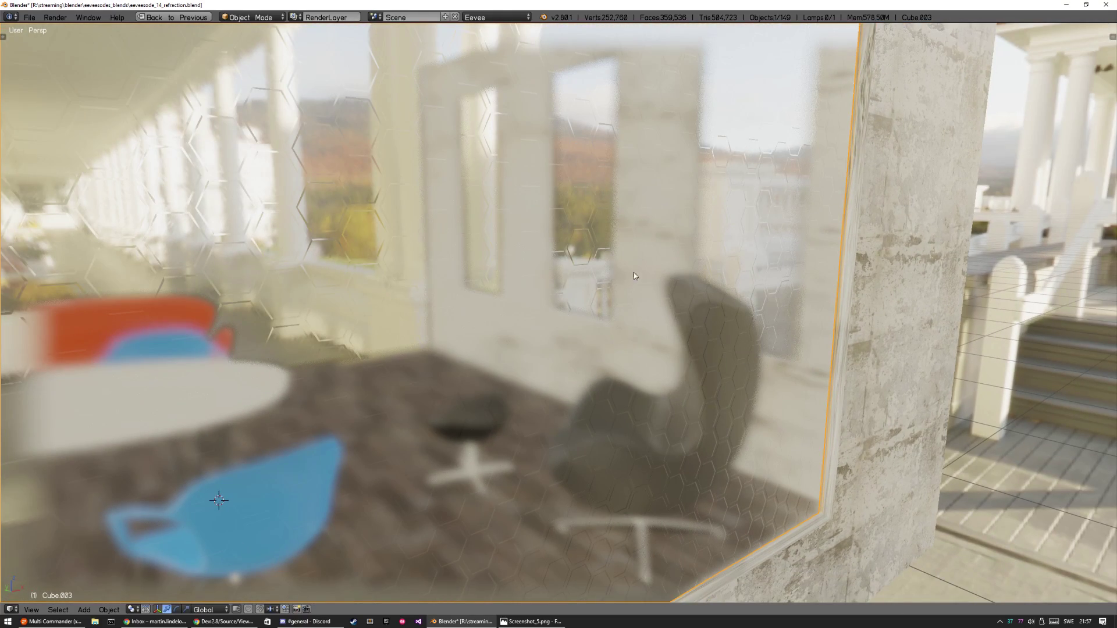
{"action": "middle_click_drag", "start_coordinate": [662, 282], "coordinate": [628, 268]}
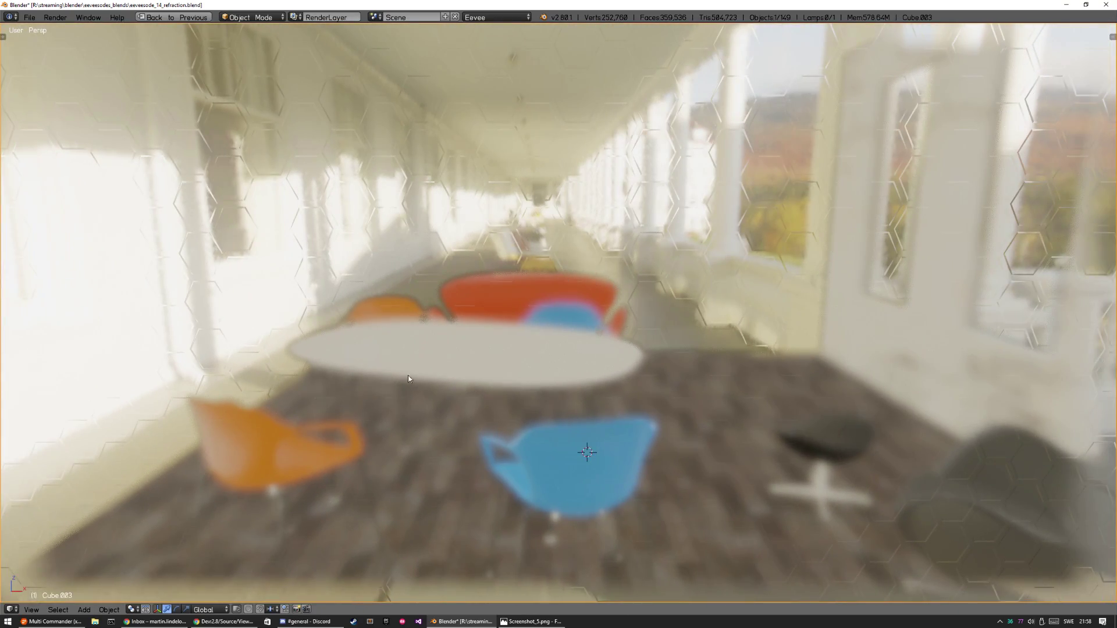
{"action": "middle_click_drag", "start_coordinate": [539, 338], "coordinate": [650, 311]}
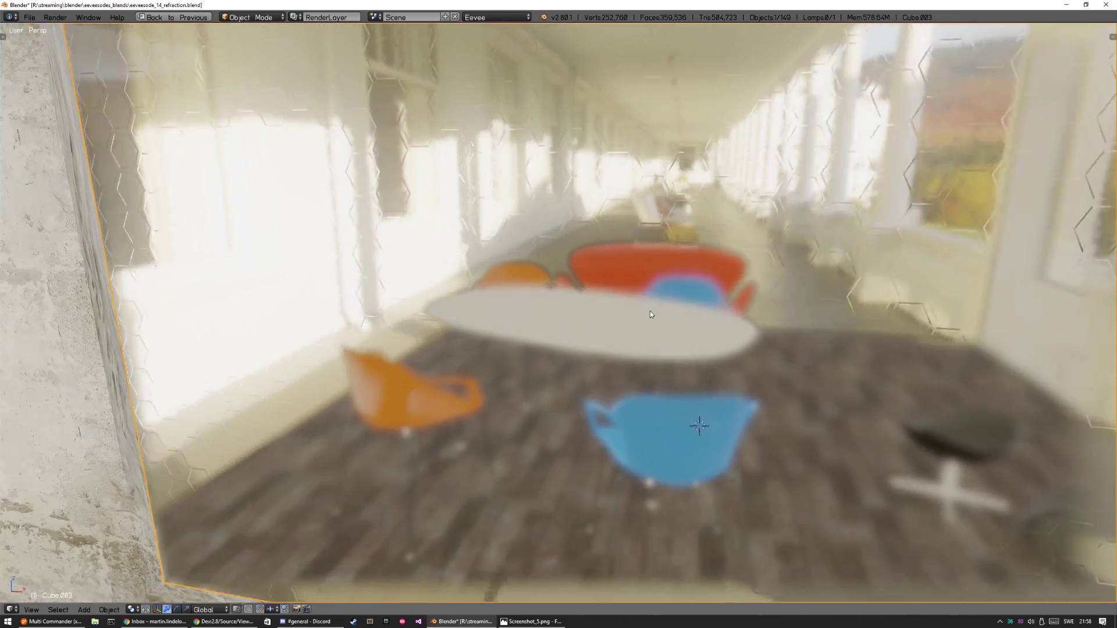
{"action": "scroll", "coordinate": [650, 310], "scroll_direction": "up", "scroll_amount": 2}
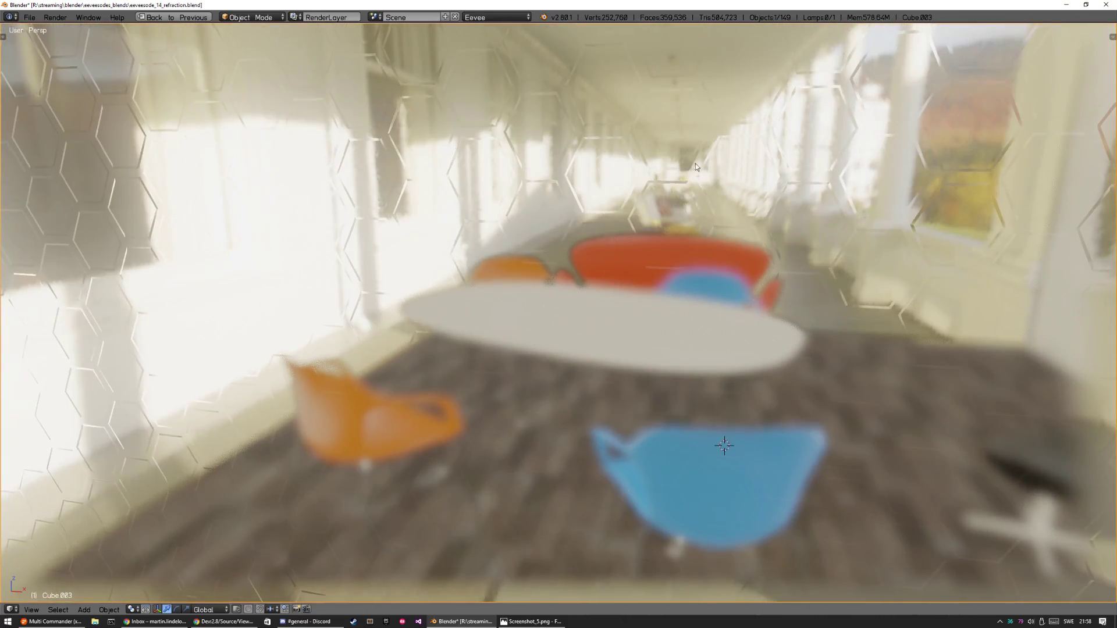
{"action": "scroll", "coordinate": [462, 389], "scroll_direction": "down", "scroll_amount": 1}
{"action": "scroll", "coordinate": [462, 389], "scroll_direction": "down", "scroll_amount": 5}
{"action": "middle_click_drag", "start_coordinate": [503, 274], "coordinate": [817, 210]}
Select the champagne flute in front of the orange chair and restore the full editor layout.
{"action": "right_click", "coordinate": [560, 340]}
{"action": "middle_click_drag", "start_coordinate": [500, 402], "coordinate": [590, 349]}
{"action": "scroll", "coordinate": [609, 367], "scroll_direction": "up", "scroll_amount": 5}
{"action": "right_click", "coordinate": [644, 281]}
{"action": "middle_click_drag", "start_coordinate": [769, 314], "coordinate": [682, 313]}
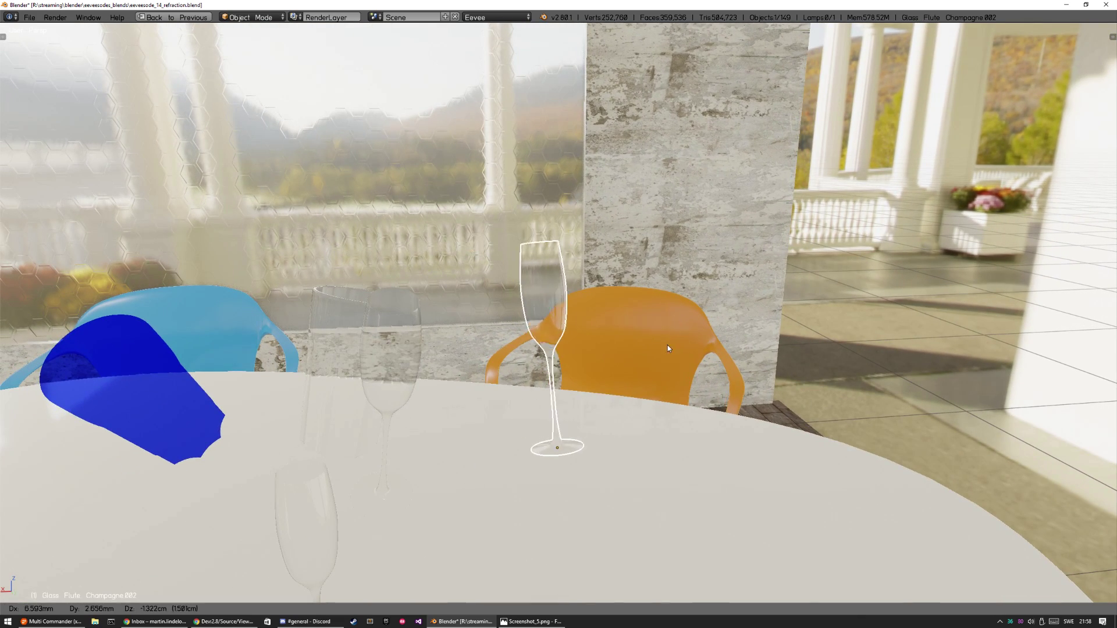
{"action": "key", "text": "ctrl+space"}
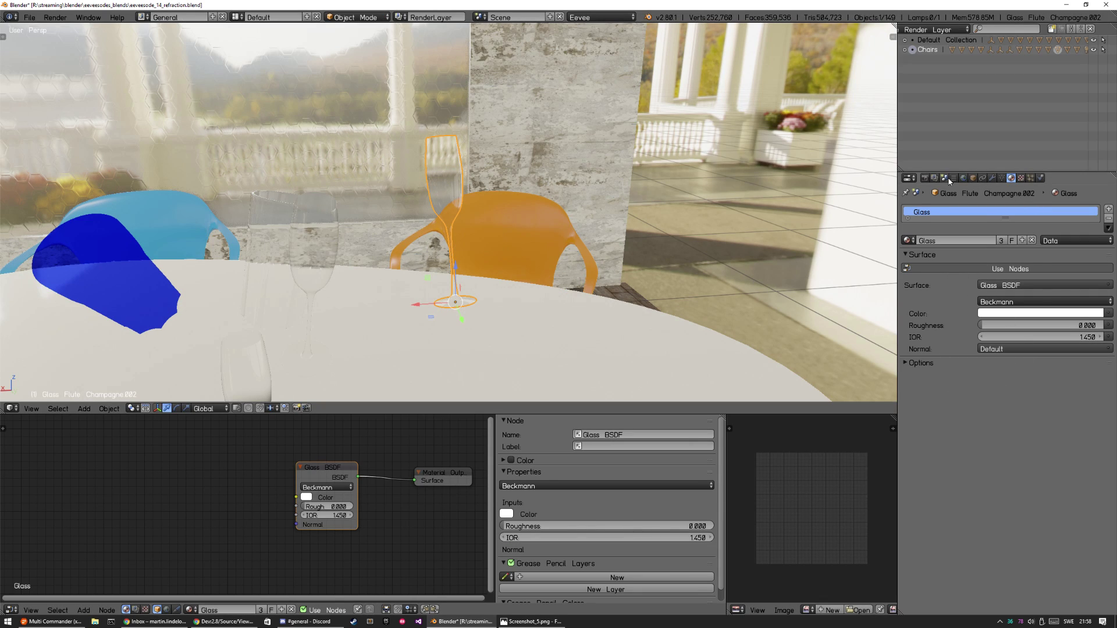
Set the flute material's Refraction Depth to 2 mm and move the flute beside the orange chair.
{"action": "left_click", "coordinate": [922, 363]}
{"action": "left_click", "coordinate": [1033, 401]}
{"action": "key", "text": "Return"}
{"action": "key", "text": "g"}
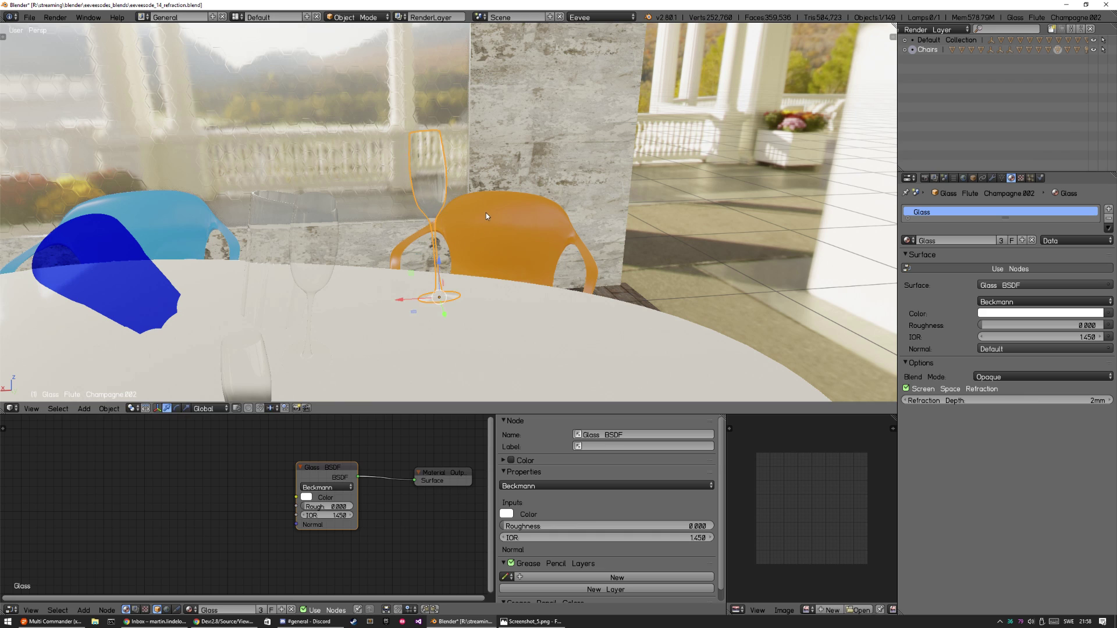
{"action": "left_click", "coordinate": [502, 230]}
Set the flute material's Refraction Depth to 5 cm, and move and freely rotate the flute in front of the orange chair.
{"action": "double_click", "coordinate": [999, 400]}
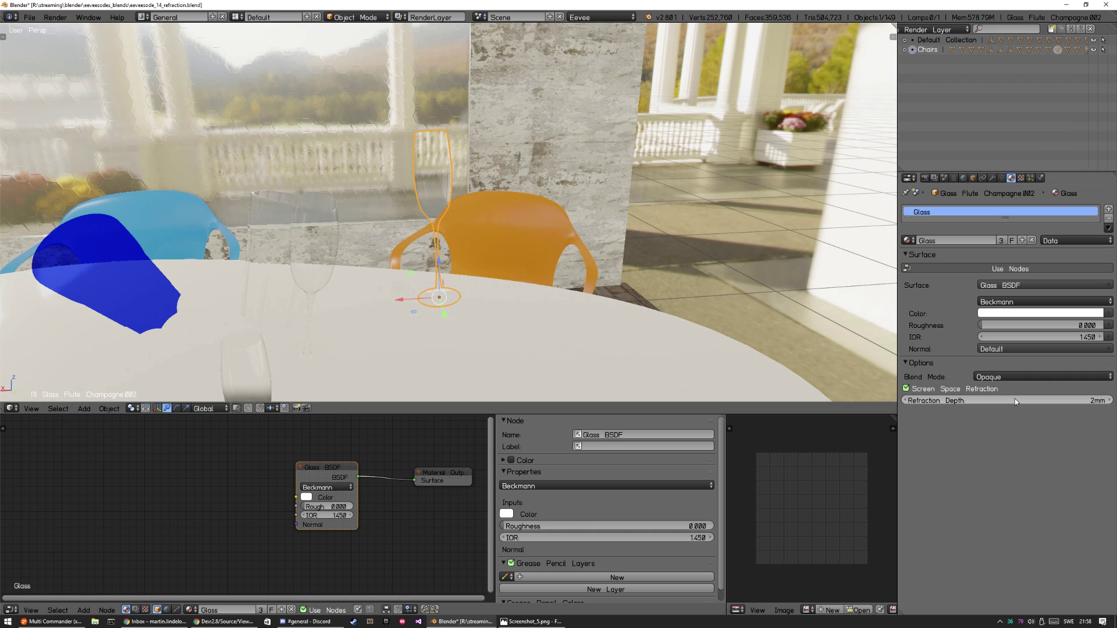
{"action": "key", "text": "Return"}
{"action": "key", "text": "g"}
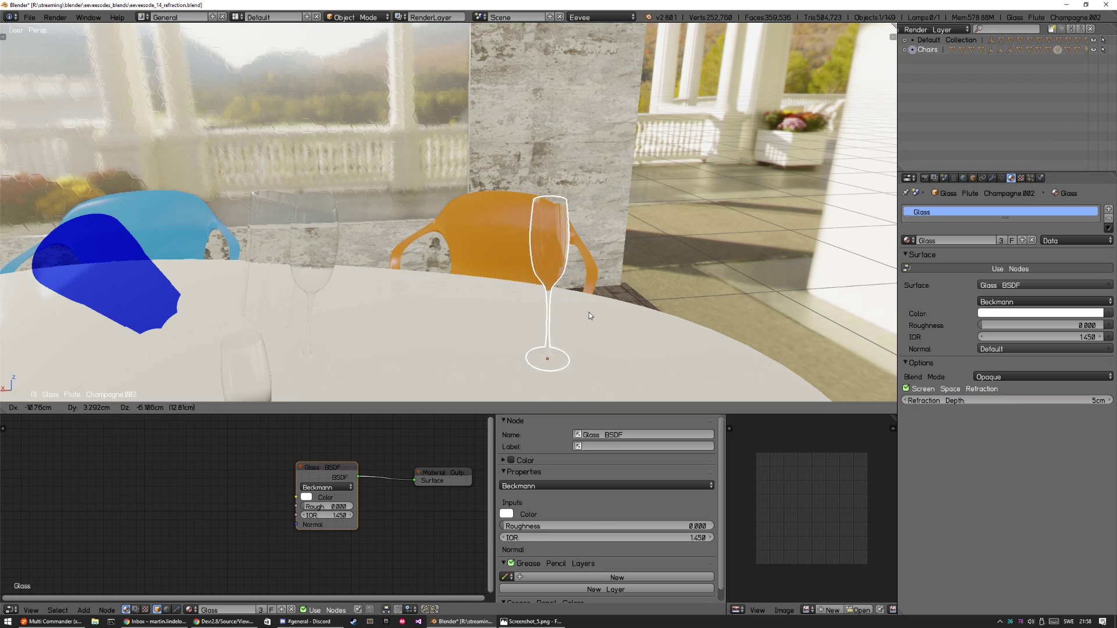
{"action": "key", "text": "r"}
{"action": "key", "text": "r"}
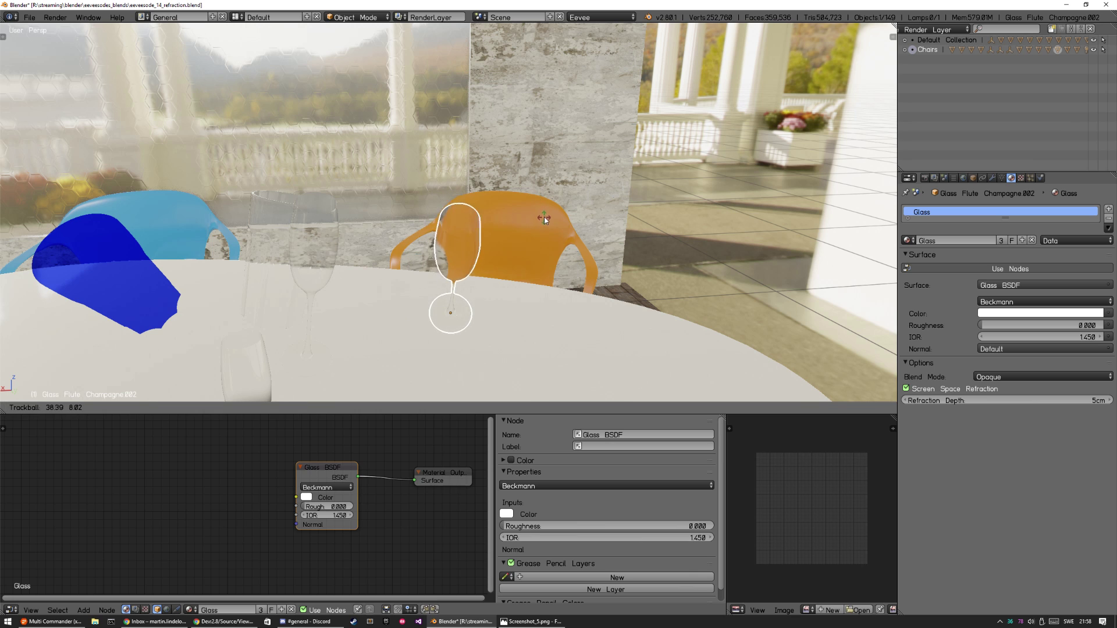
{"action": "left_click", "coordinate": [523, 260]}
Change the blue tumbler's Refraction BSDF color to near-white and check it against the wall.
{"action": "middle_click_drag", "start_coordinate": [479, 291], "coordinate": [563, 200]}
{"action": "right_click", "coordinate": [561, 192]}
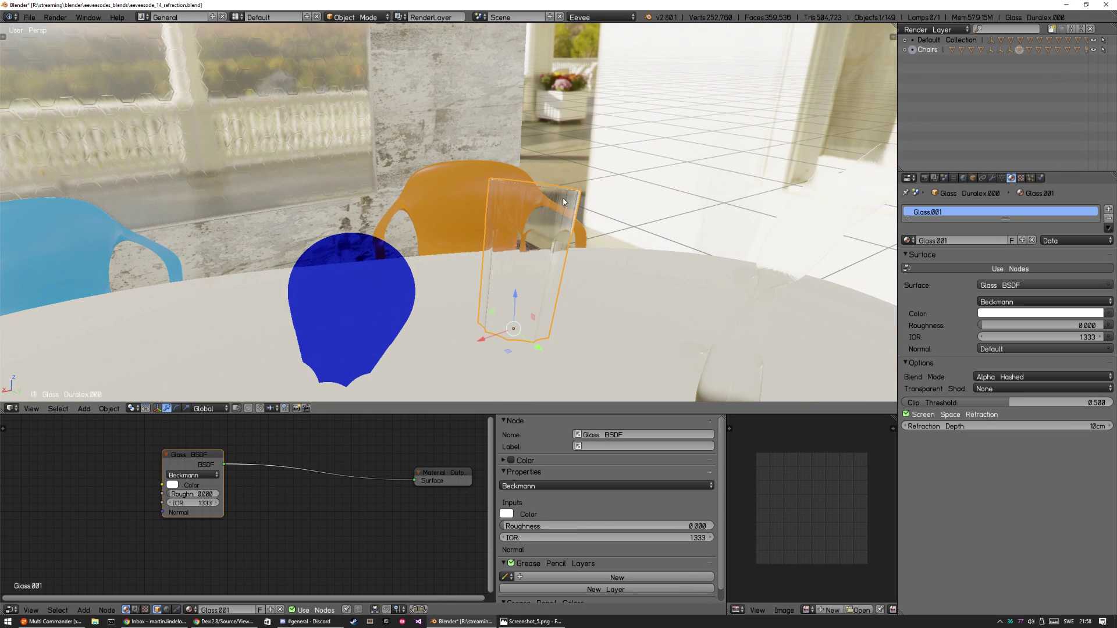
{"action": "middle_click_drag", "start_coordinate": [557, 257], "coordinate": [375, 246]}
{"action": "right_click", "coordinate": [374, 246]}
{"action": "left_click", "coordinate": [277, 518]}
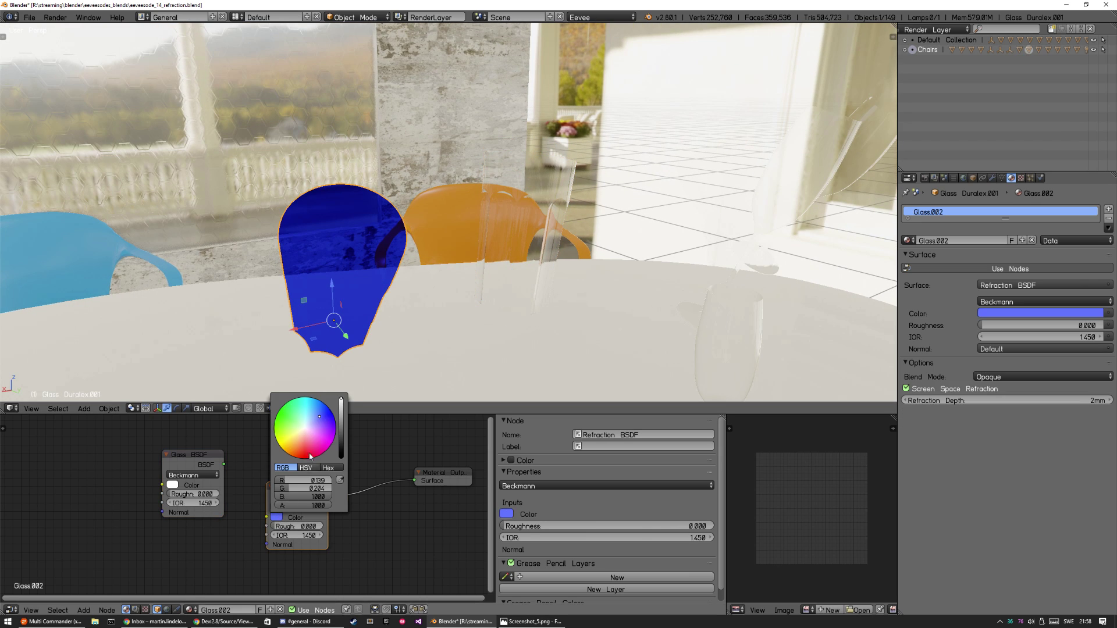
{"action": "left_click_drag", "start_coordinate": [313, 426], "coordinate": [305, 431]}
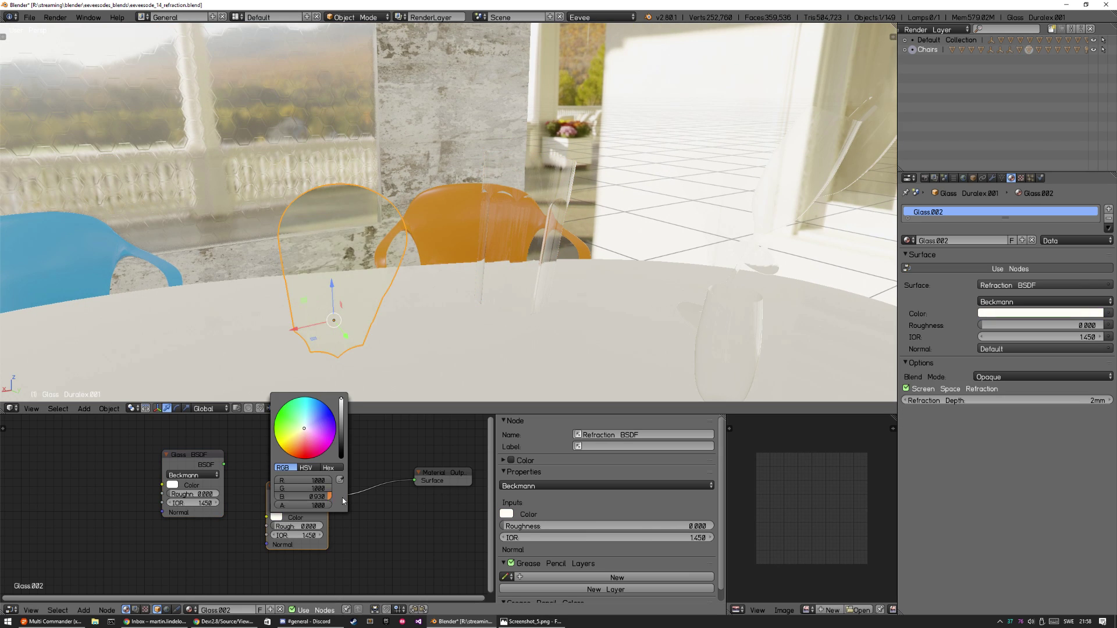
{"action": "middle_click_drag", "start_coordinate": [416, 282], "coordinate": [432, 193]}
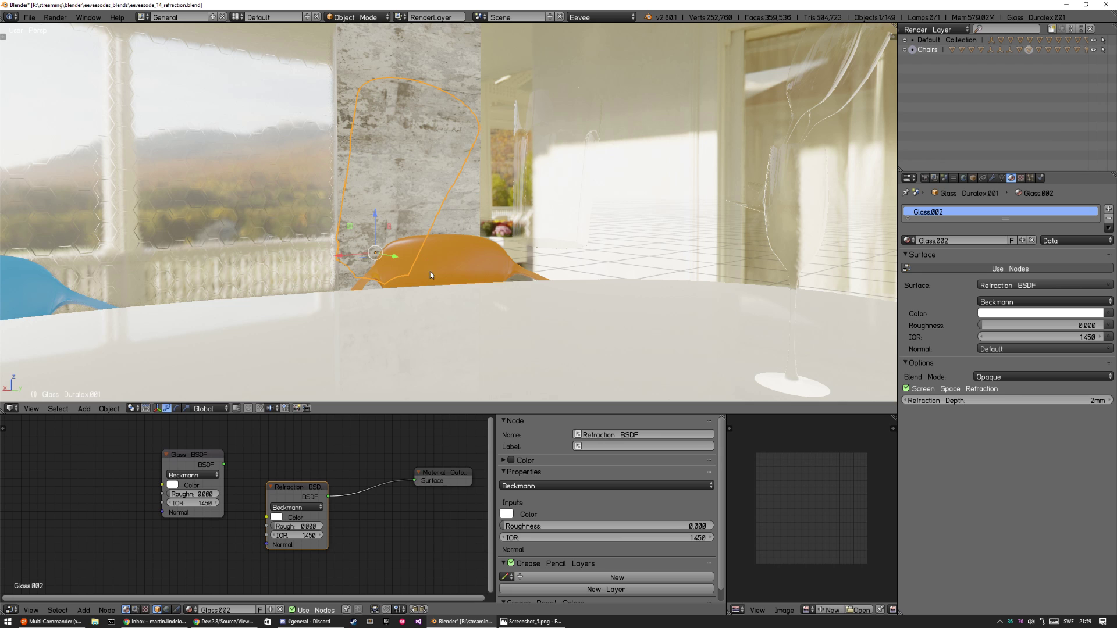
Try a free trackball rotation of the recolored tumbler.
{"action": "key", "text": "r"}
{"action": "key", "text": "r"}
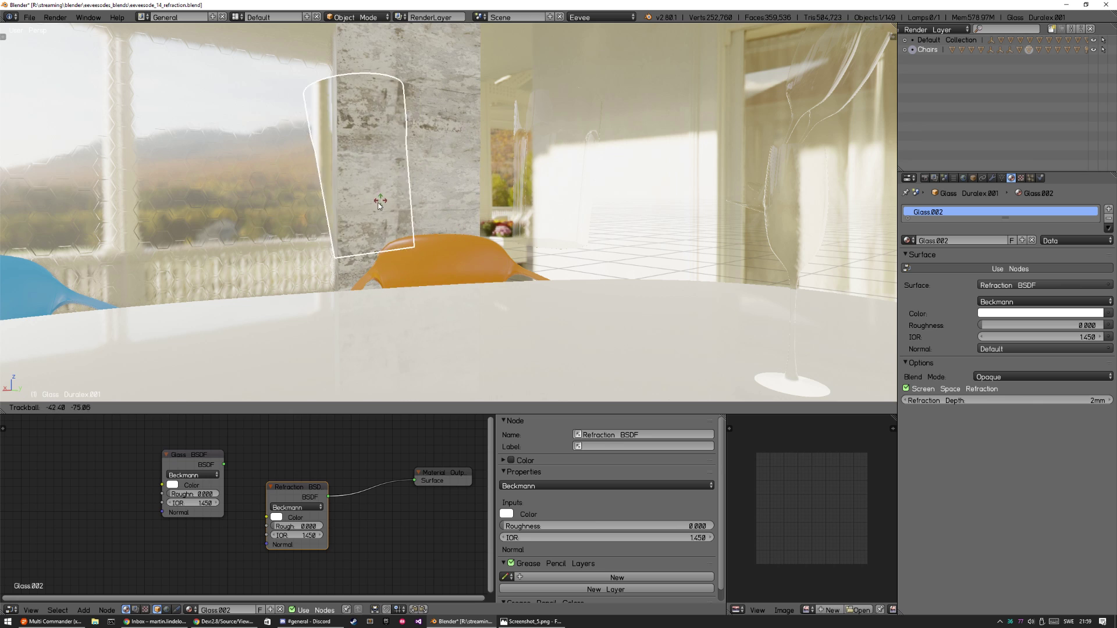
{"action": "left_click", "coordinate": [424, 236]}
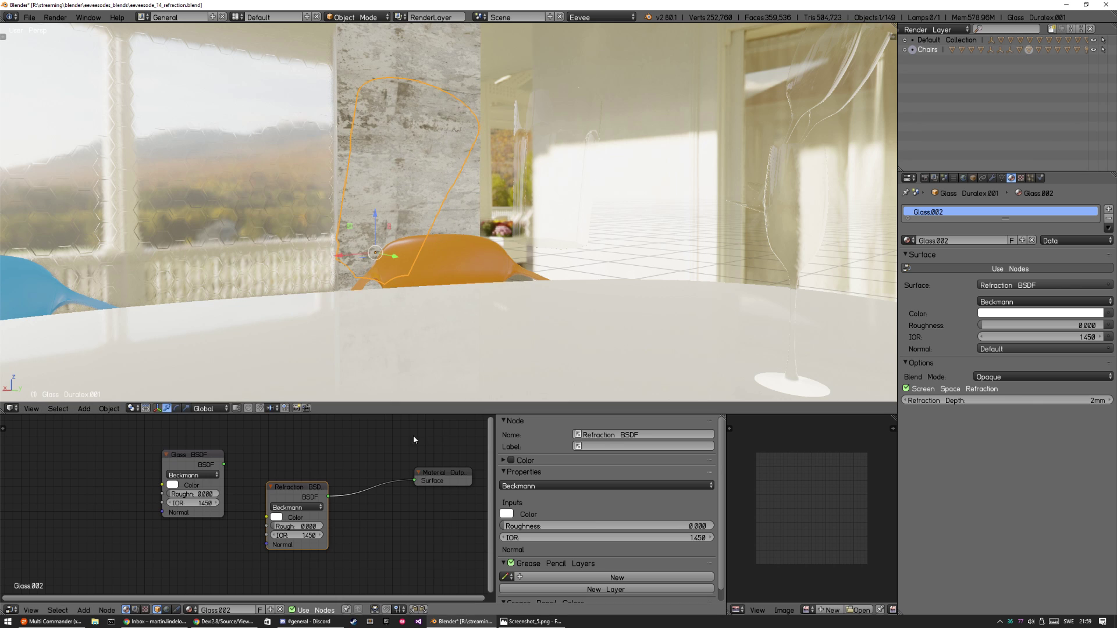
Set the tumbler's Refraction BSDF color to a saturated blue.
{"action": "left_click", "coordinate": [283, 518]}
{"action": "left_click", "coordinate": [318, 428]}
{"action": "left_click", "coordinate": [563, 212]}
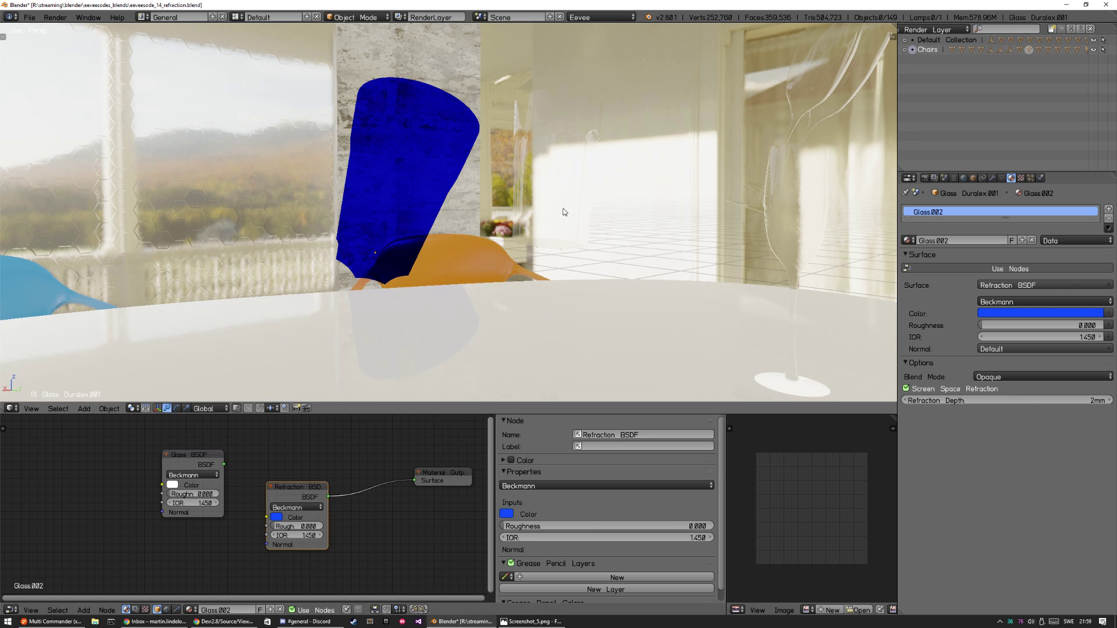
Examine the clear tumbler up close and select the hexagon pane behind it to compare their refraction materials.
{"action": "left_click", "coordinate": [553, 203]}
{"action": "key", "text": "KP_Decimal"}
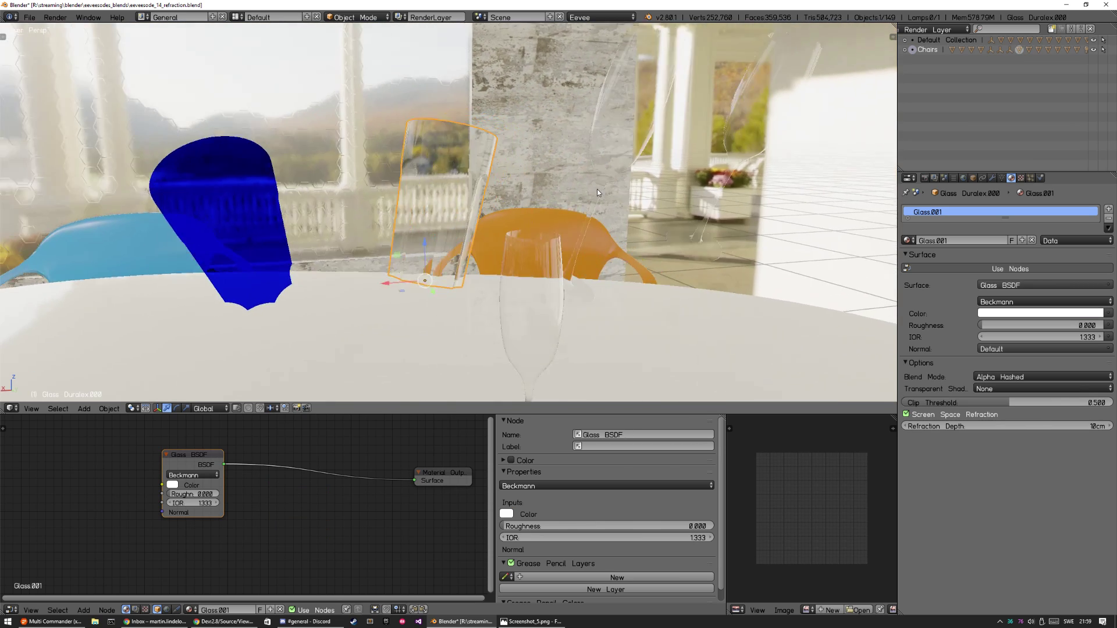
{"action": "middle_click_drag", "start_coordinate": [600, 202], "coordinate": [574, 227]}
{"action": "scroll", "coordinate": [586, 201], "scroll_direction": "up", "scroll_amount": 3}
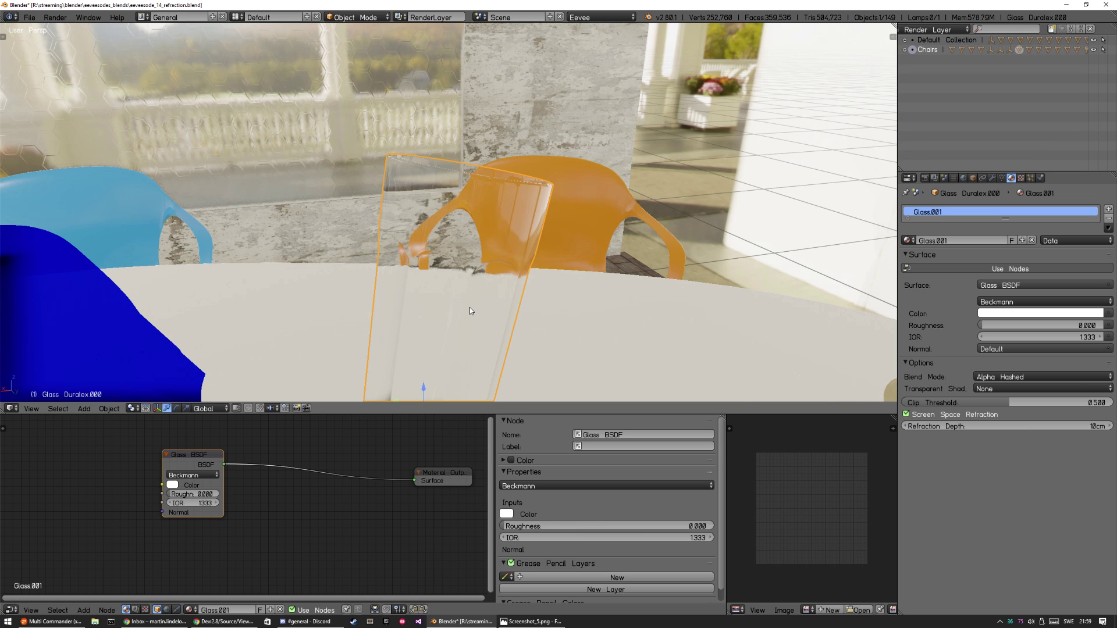
{"action": "right_click", "coordinate": [340, 161]}
{"action": "middle_click_drag", "start_coordinate": [355, 185], "coordinate": [382, 212]}
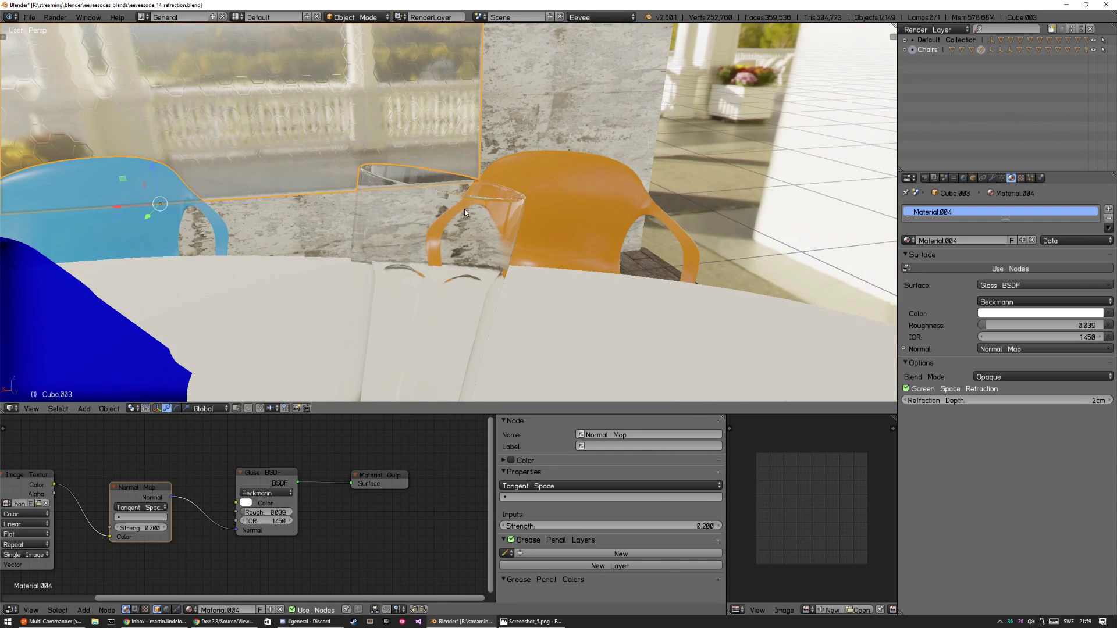
Select the clear tumbler and rotate it freely twice to change how the chair and wall refract through it.
{"action": "right_click", "coordinate": [439, 231]}
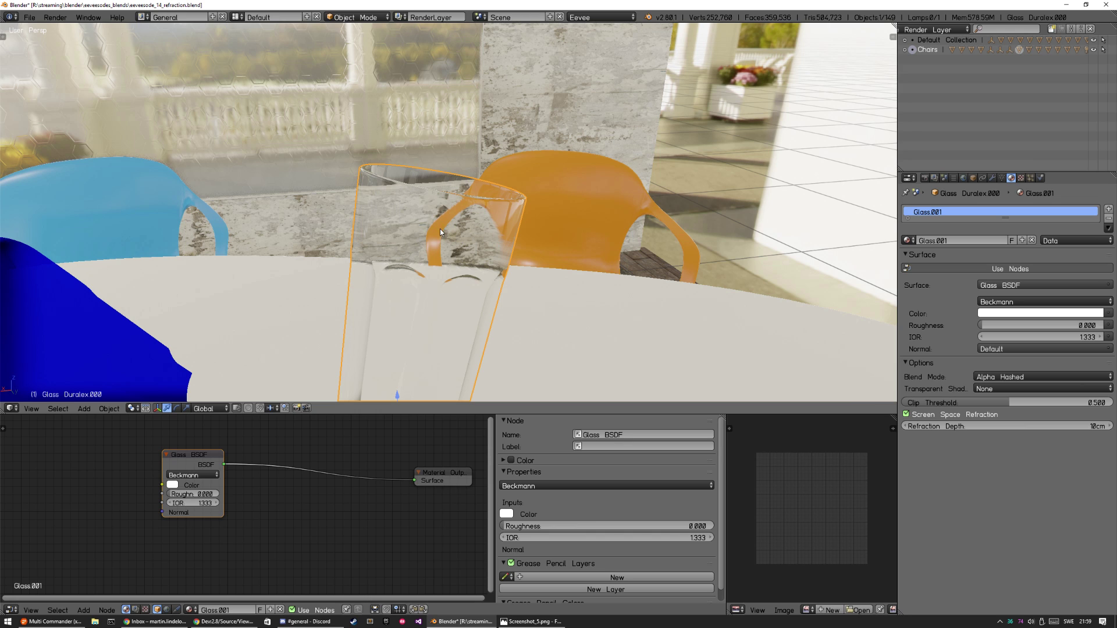
{"action": "key", "text": "r"}
{"action": "key", "text": "r"}
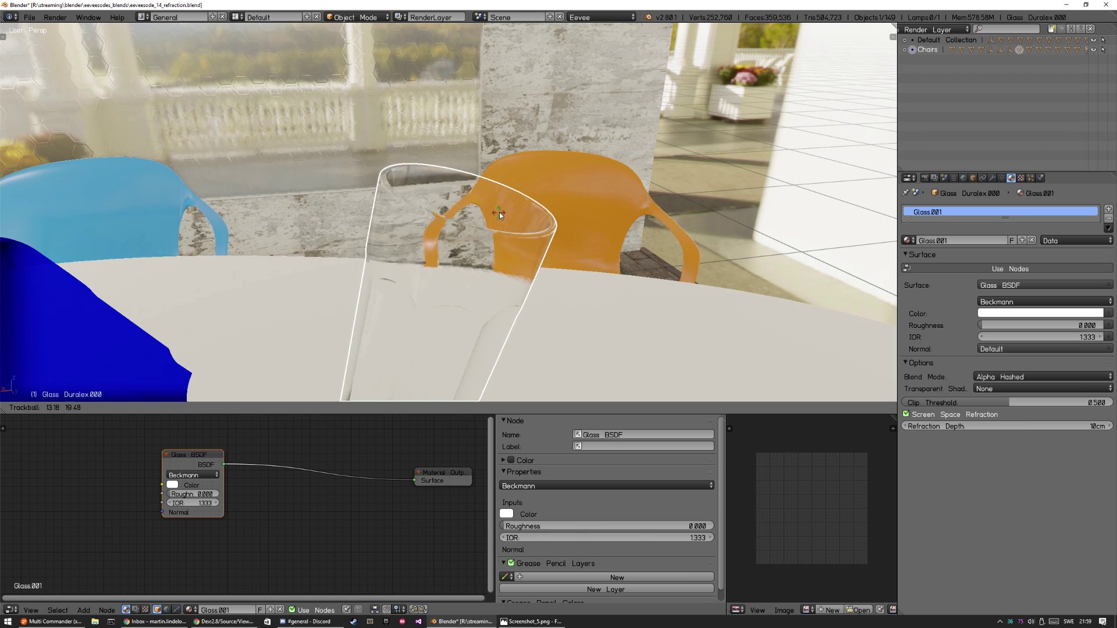
{"action": "left_click", "coordinate": [479, 233]}
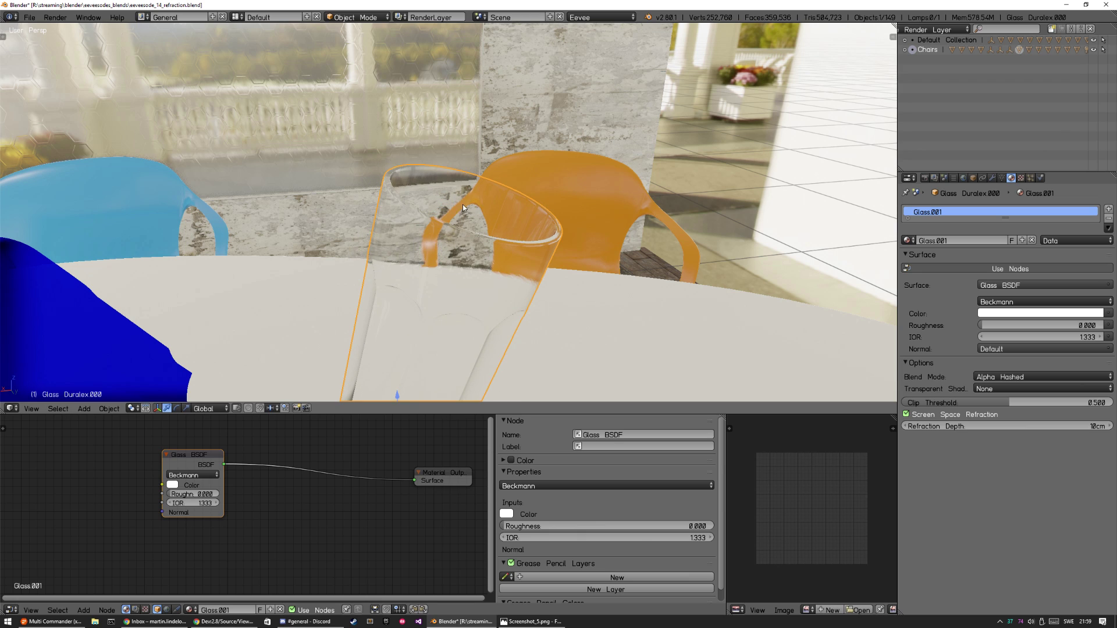
{"action": "key", "text": "r"}
{"action": "key", "text": "r"}
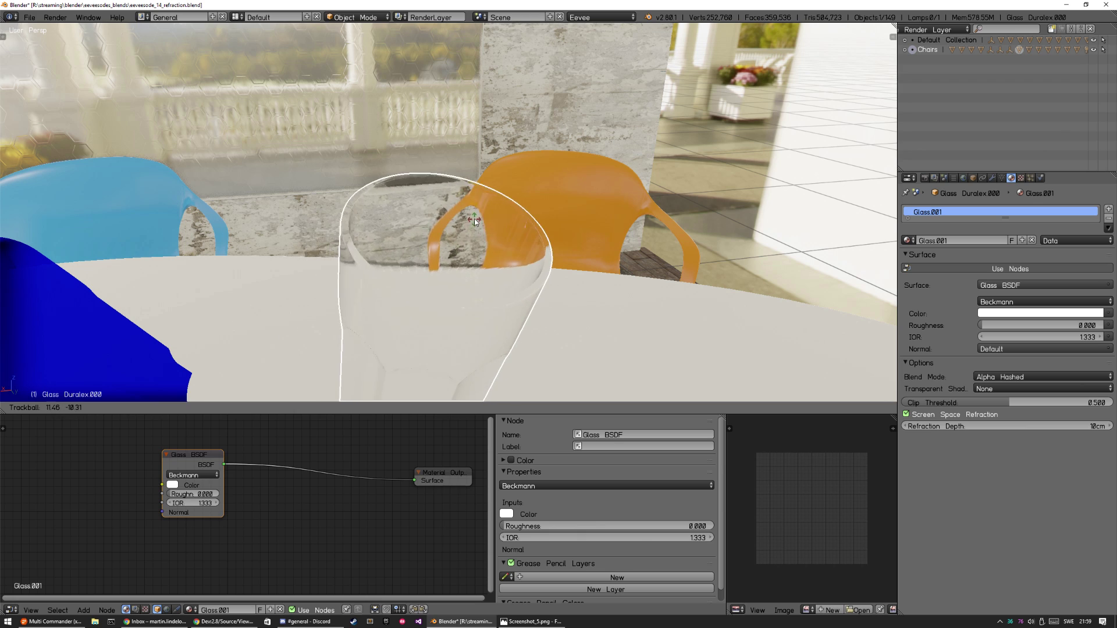
{"action": "left_click", "coordinate": [479, 204]}
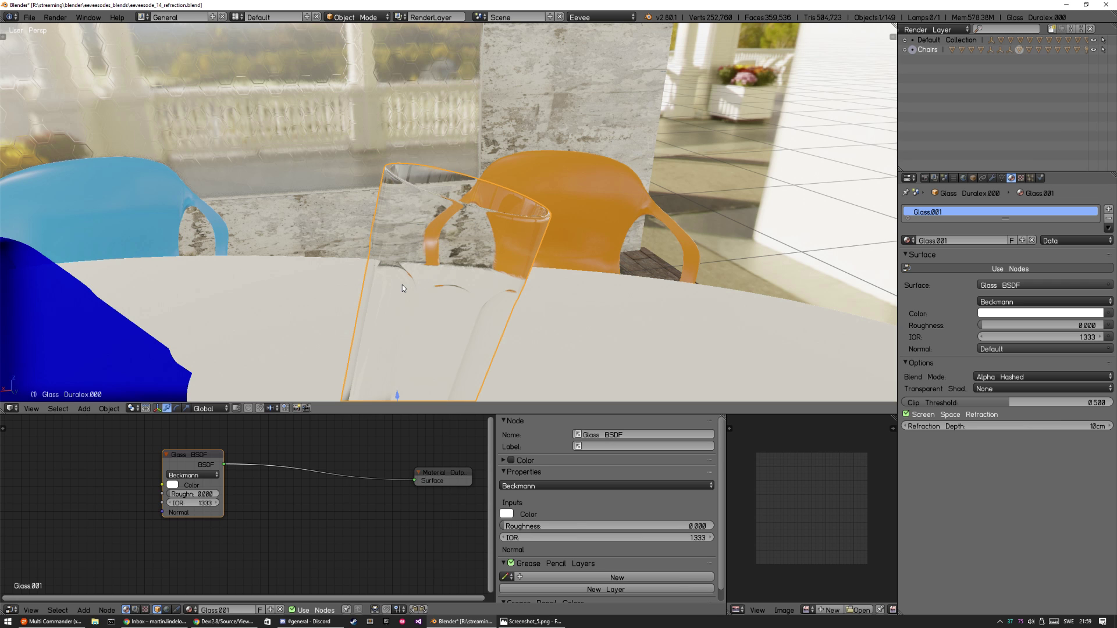
Examine the clear tumbler's refraction up close and from other sides of the table.
{"action": "middle_click_drag", "start_coordinate": [499, 243], "coordinate": [501, 239]}
{"action": "mouse_move", "coordinate": [584, 199]}
{"action": "middle_mouse_down"}
{"action": "mouse_move", "coordinate": [541, 281]}
{"action": "mouse_move", "coordinate": [551, 289]}
{"action": "mouse_move", "coordinate": [556, 256]}
{"action": "mouse_move", "coordinate": [550, 282]}
{"action": "mouse_move", "coordinate": [533, 287]}
{"action": "mouse_move", "coordinate": [595, 268]}
{"action": "mouse_move", "coordinate": [513, 282]}
{"action": "mouse_move", "coordinate": [588, 218]}
{"action": "middle_mouse_up"}
{"action": "key", "text": "a"}
{"action": "right_click", "coordinate": [464, 187]}
{"action": "mouse_move", "coordinate": [541, 217]}
{"action": "middle_mouse_down"}
{"action": "mouse_move", "coordinate": [491, 201]}
{"action": "mouse_move", "coordinate": [556, 214]}
{"action": "mouse_move", "coordinate": [536, 225]}
{"action": "mouse_move", "coordinate": [546, 204]}
{"action": "middle_mouse_up"}
{"action": "scroll", "coordinate": [523, 226], "scroll_direction": "up", "scroll_amount": 6}
{"action": "scroll", "coordinate": [501, 235], "scroll_direction": "down", "scroll_amount": 5}
{"action": "middle_click_drag", "start_coordinate": [480, 240], "coordinate": [434, 191]}
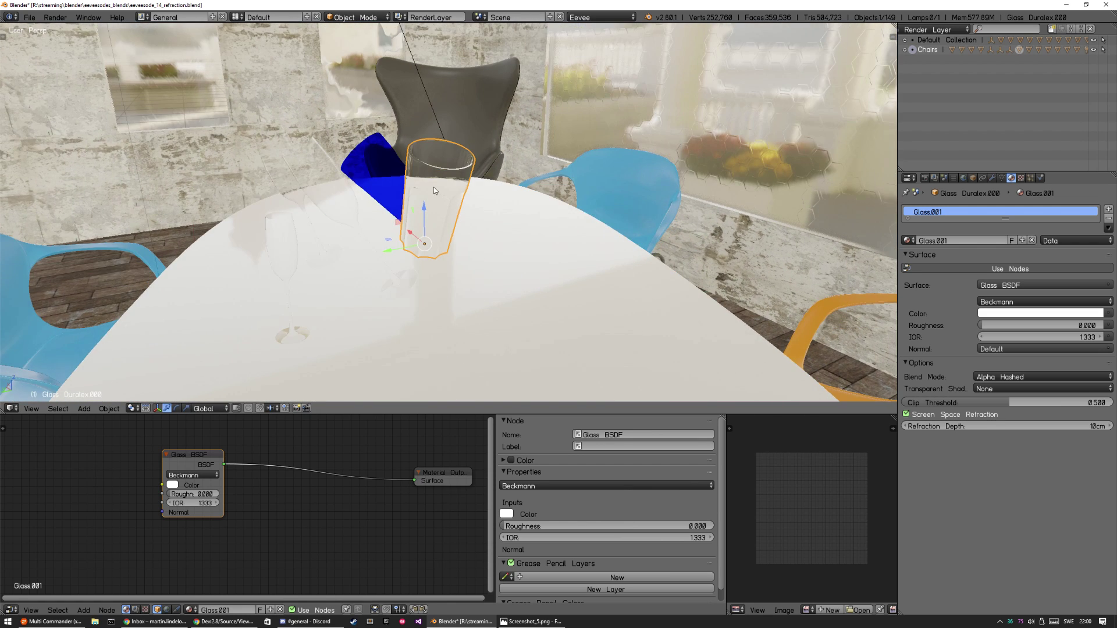
Move the clear tumbler across the tabletop in front of the blue tumbler to compare how they refract each other.
{"action": "right_click", "coordinate": [383, 168]}
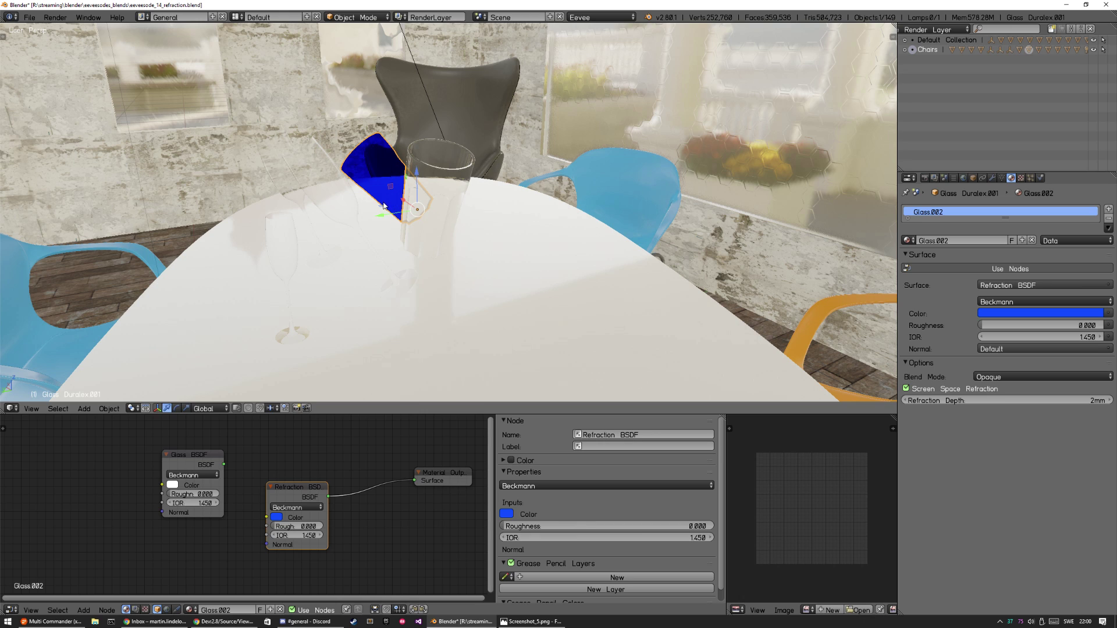
{"action": "right_click", "coordinate": [451, 211]}
{"action": "key", "text": "g"}
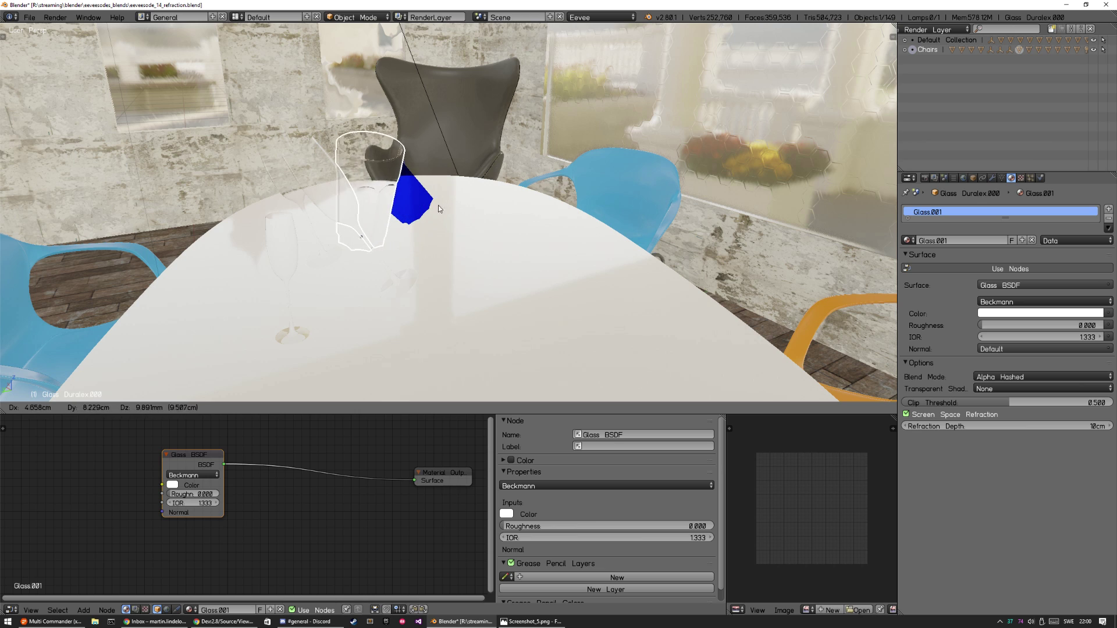
{"action": "left_click", "coordinate": [481, 207]}
{"action": "key", "text": "a"}
{"action": "middle_click_drag", "start_coordinate": [471, 208], "coordinate": [433, 187]}
{"action": "right_click", "coordinate": [430, 184]}
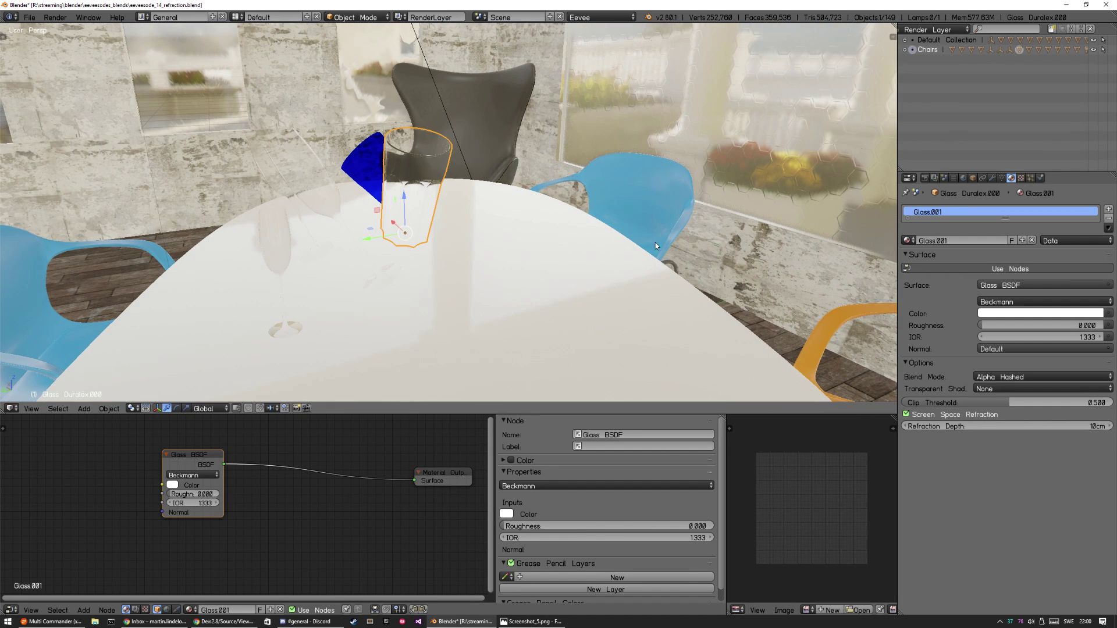
Check the clear tumbler's blend mode options and the scene's Screen Space Reflections settings.
{"action": "left_click", "coordinate": [1013, 379]}
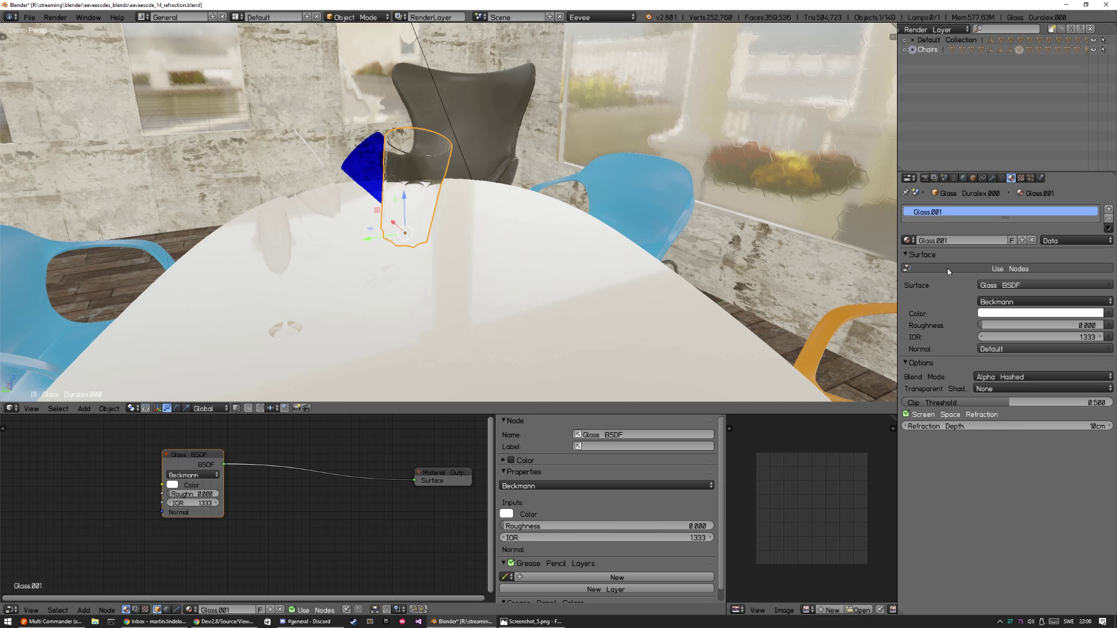
{"action": "left_click", "coordinate": [926, 179]}
{"action": "left_click", "coordinate": [905, 323]}
{"action": "left_click", "coordinate": [905, 323]}
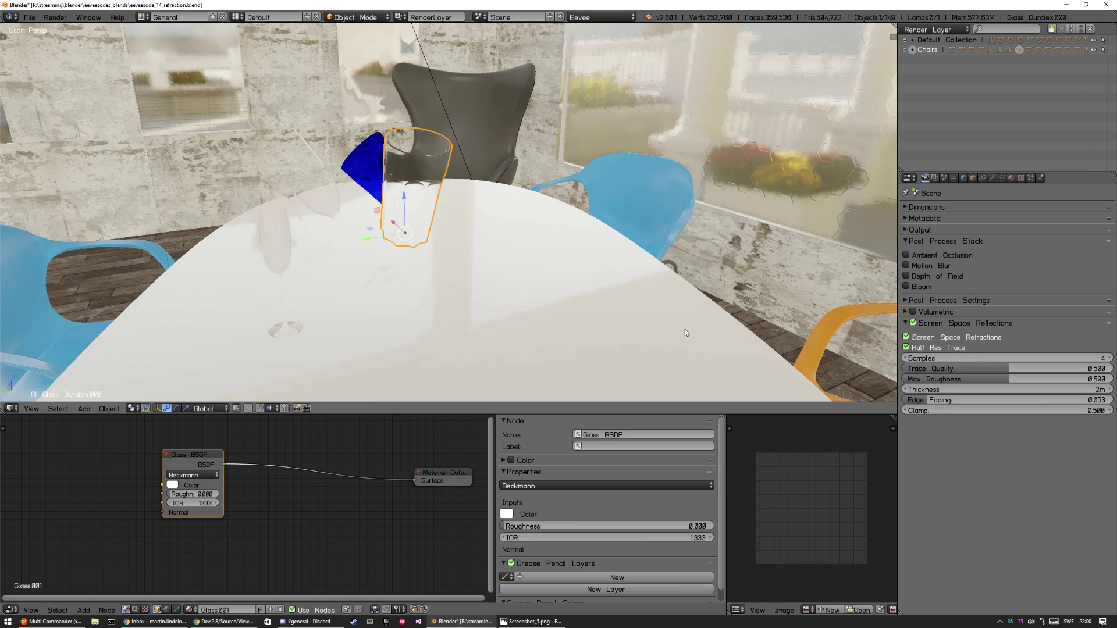
Look through the viewport's Display, Item and 3D Cursor settings.
{"action": "key", "text": "n"}
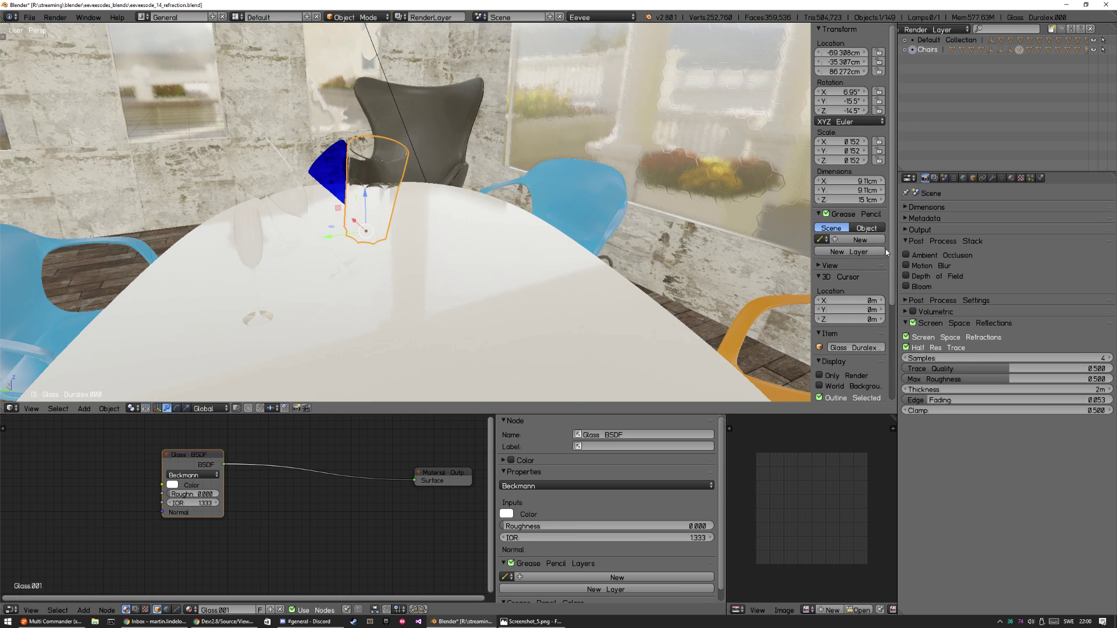
{"action": "left_click", "coordinate": [836, 275], "text": "ctrl"}
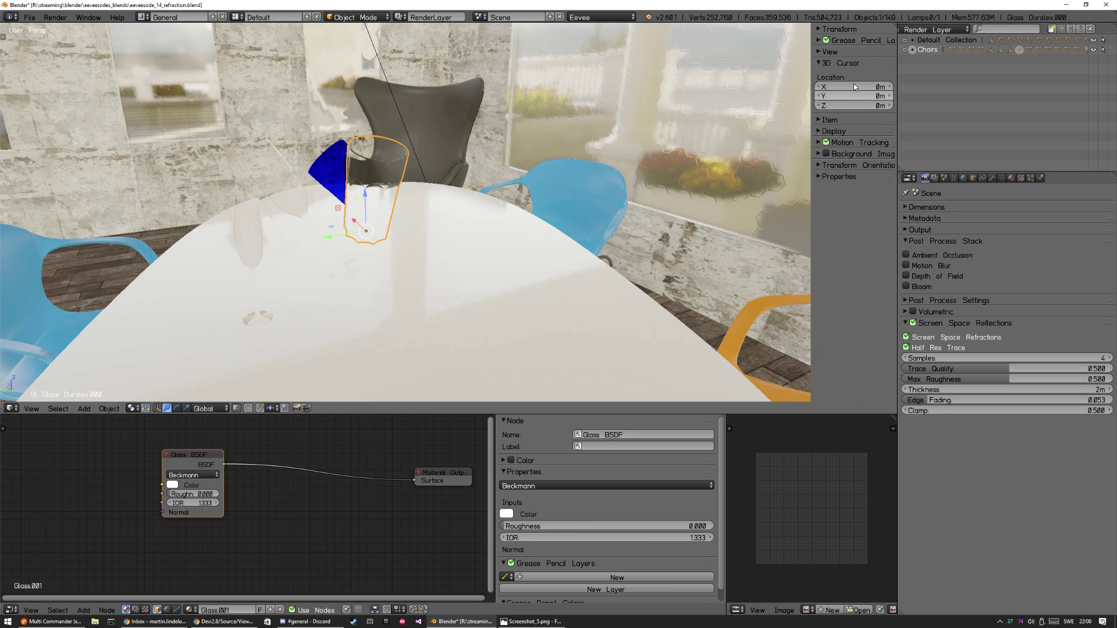
{"action": "left_click", "coordinate": [839, 133]}
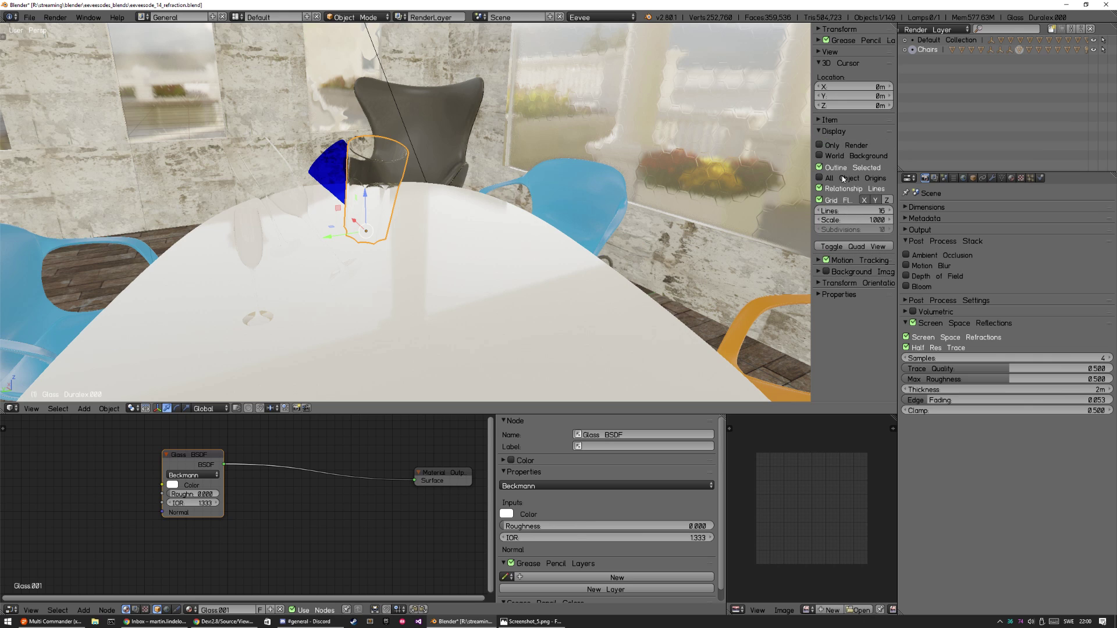
{"action": "left_click", "coordinate": [832, 121]}
{"action": "left_click", "coordinate": [832, 120]}
{"action": "left_click", "coordinate": [850, 63]}
{"action": "key", "text": "n"}
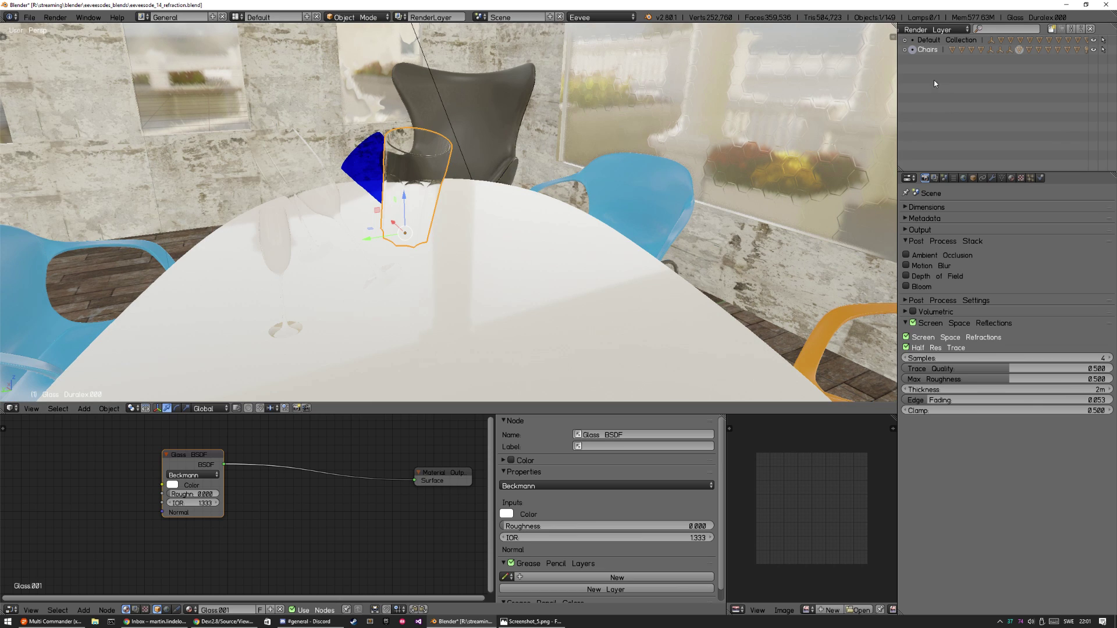
Check the Chairs collection's contents and its Object Mode settings, and return to the scene's render settings.
{"action": "left_click", "coordinate": [904, 50]}
{"action": "left_click", "coordinate": [904, 49]}
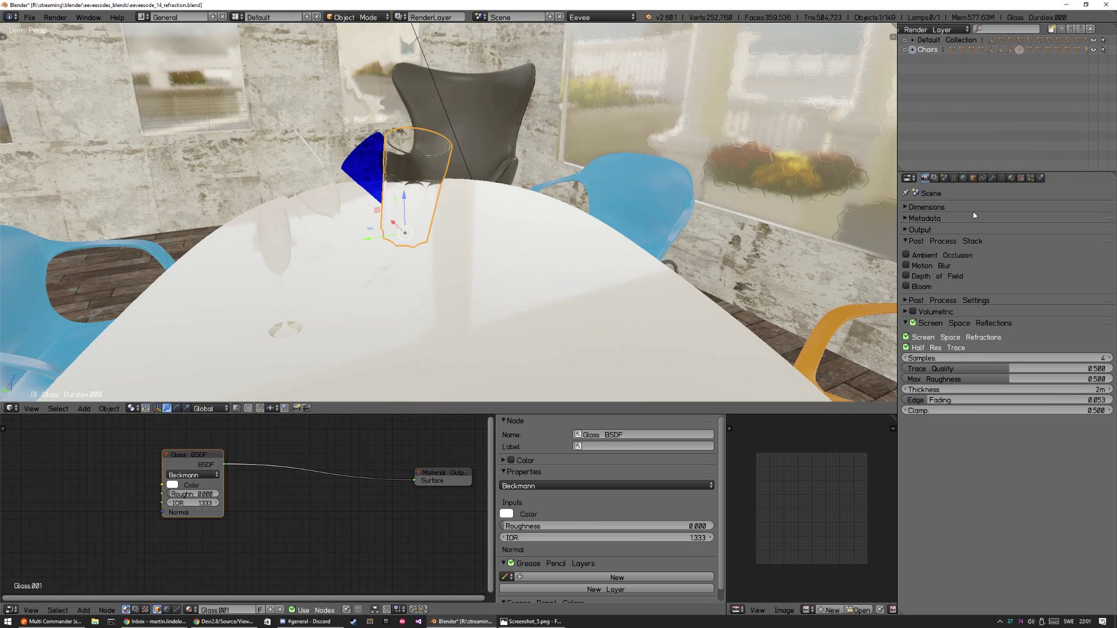
{"action": "left_click", "coordinate": [954, 178]}
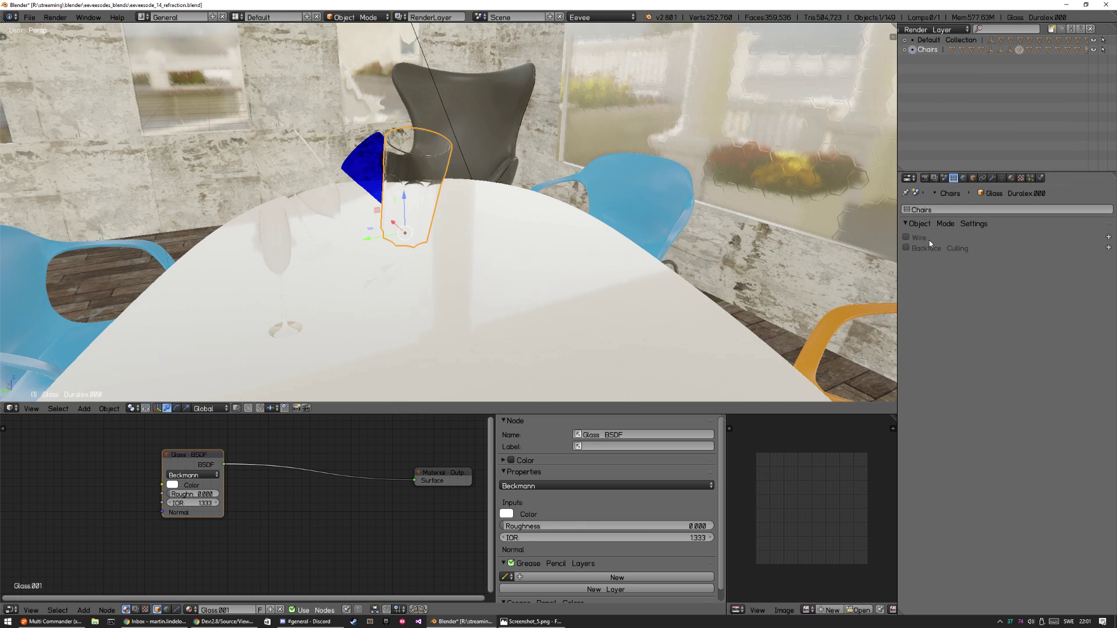
{"action": "left_click", "coordinate": [926, 178]}
Move the clear tumbler to a new spot on the tabletop beside the blue tumbler.
{"action": "key", "text": "g"}
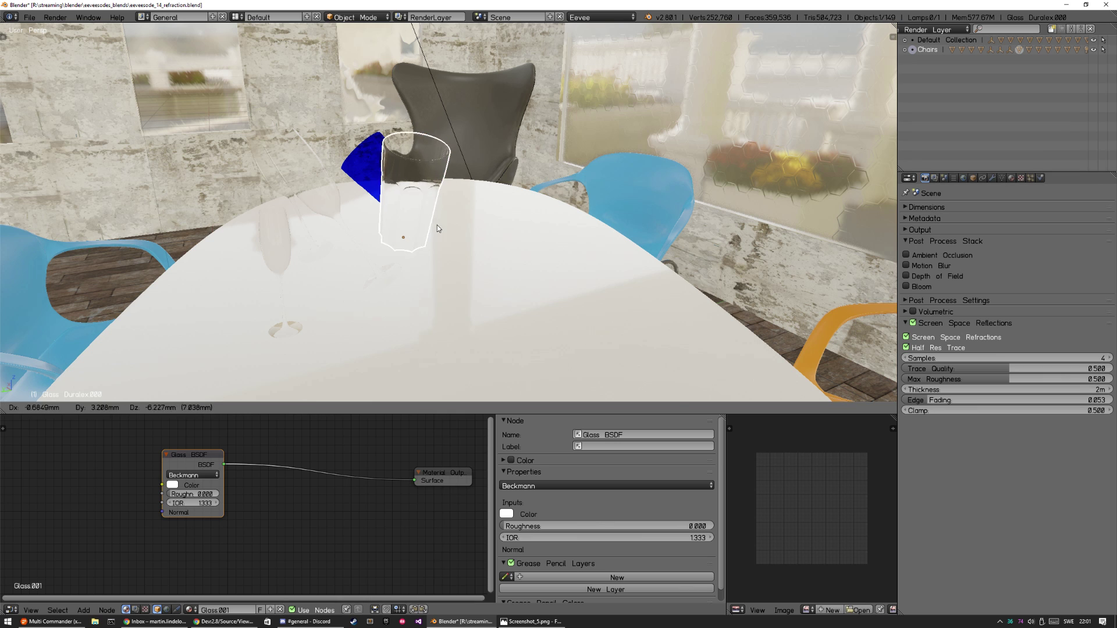
{"action": "left_click", "coordinate": [512, 243]}
{"action": "middle_click_drag", "start_coordinate": [567, 228], "coordinate": [660, 201]}
Maximize the 3D viewport and examine the refraction through the hexagon pane and the clear tumbler from other sides.
{"action": "key", "text": "shift+space"}
{"action": "middle_click_drag", "start_coordinate": [713, 276], "coordinate": [839, 285]}
{"action": "middle_click_drag", "start_coordinate": [760, 292], "coordinate": [719, 296]}
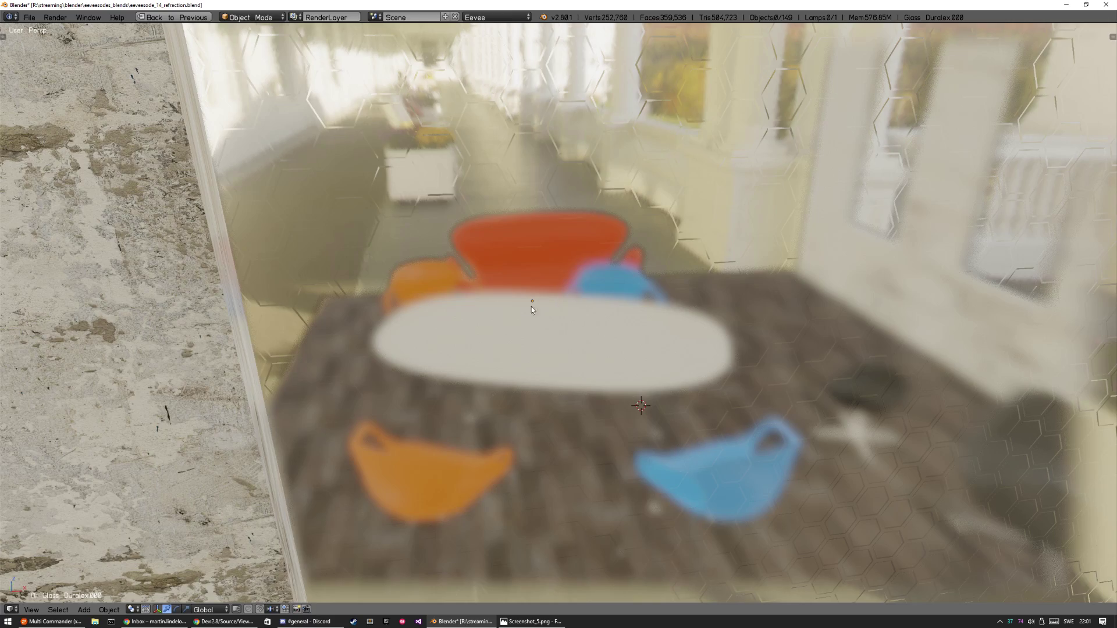
{"action": "middle_click_drag", "start_coordinate": [516, 330], "coordinate": [749, 287]}
{"action": "right_click", "coordinate": [726, 255]}
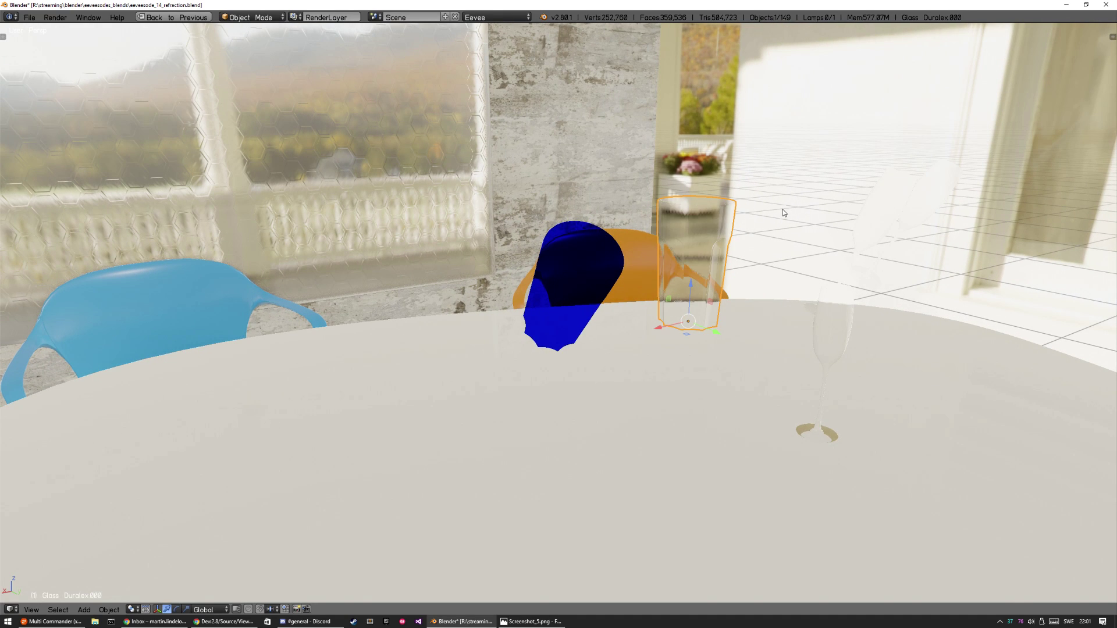
{"action": "middle_click_drag", "start_coordinate": [783, 209], "coordinate": [743, 218]}
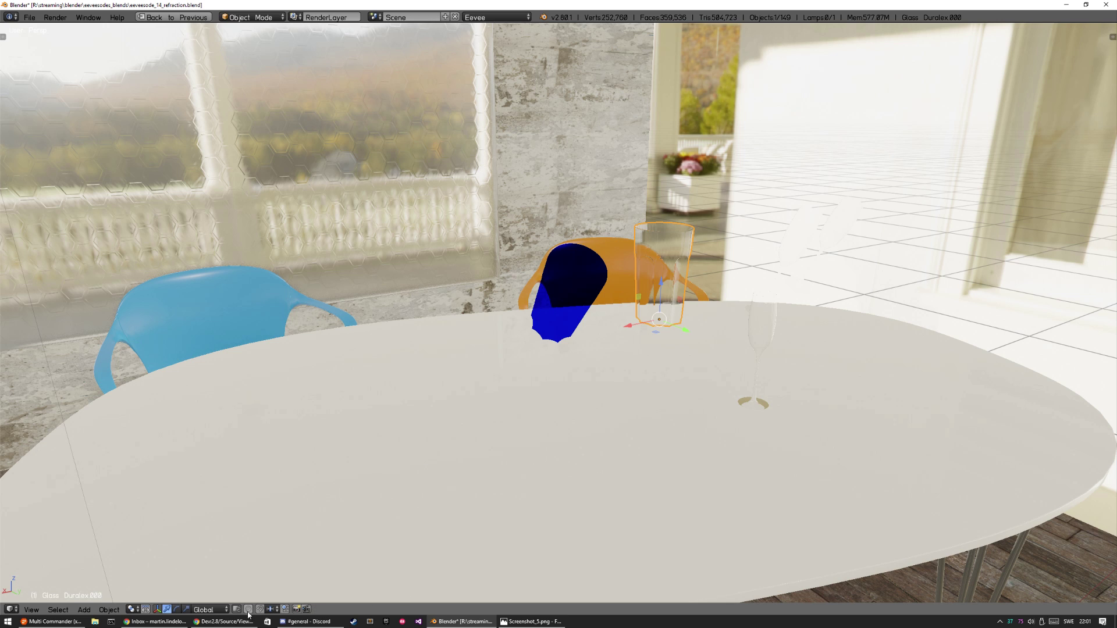
Switch to the Eevee roadmap page in the browser and highlight July's Refraction and Screen Space Reflections entries.
{"action": "left_click", "coordinate": [224, 621]}
{"action": "left_click", "coordinate": [401, 309]}
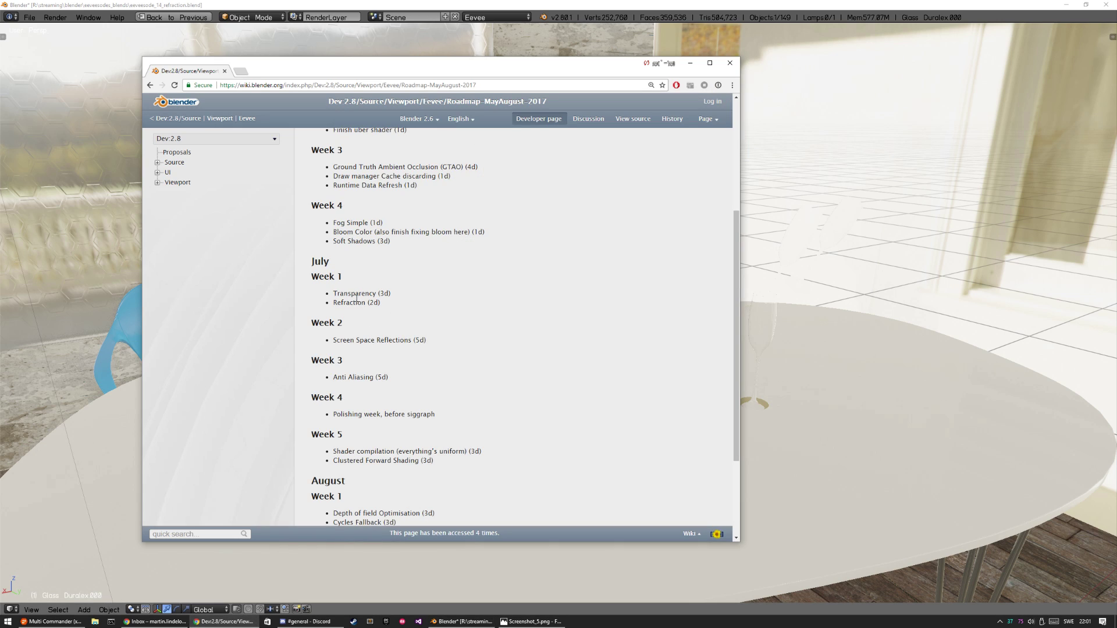
{"action": "left_click_drag", "start_coordinate": [341, 302], "coordinate": [444, 312]}
{"action": "scroll", "coordinate": [436, 312], "scroll_direction": "down", "scroll_amount": 1}
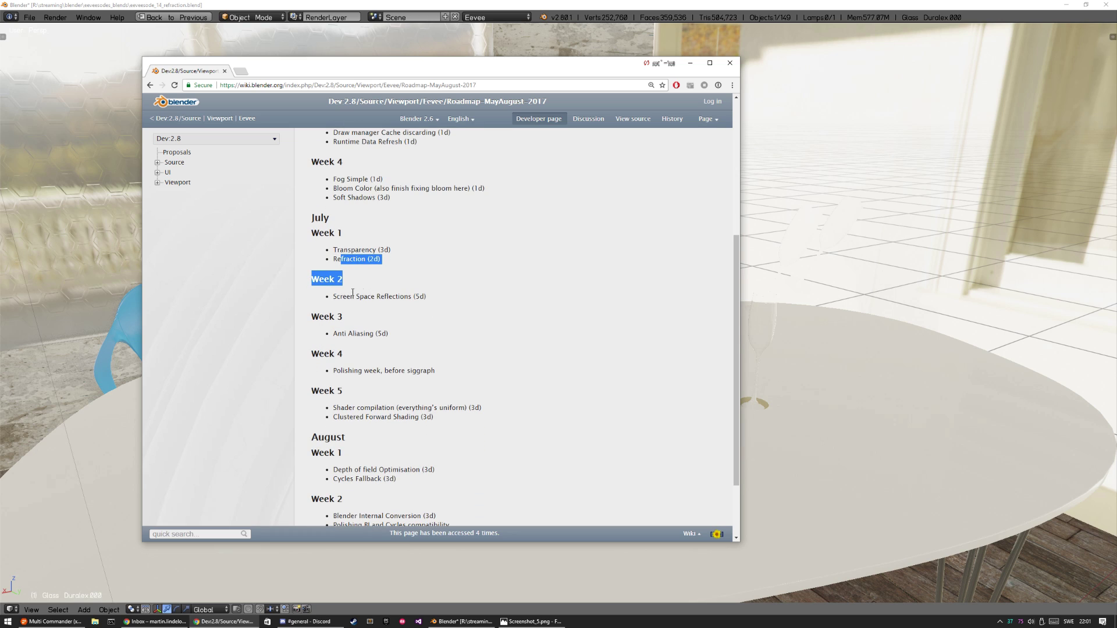
{"action": "left_click_drag", "start_coordinate": [343, 297], "coordinate": [512, 304]}
{"action": "left_click", "coordinate": [465, 299]}
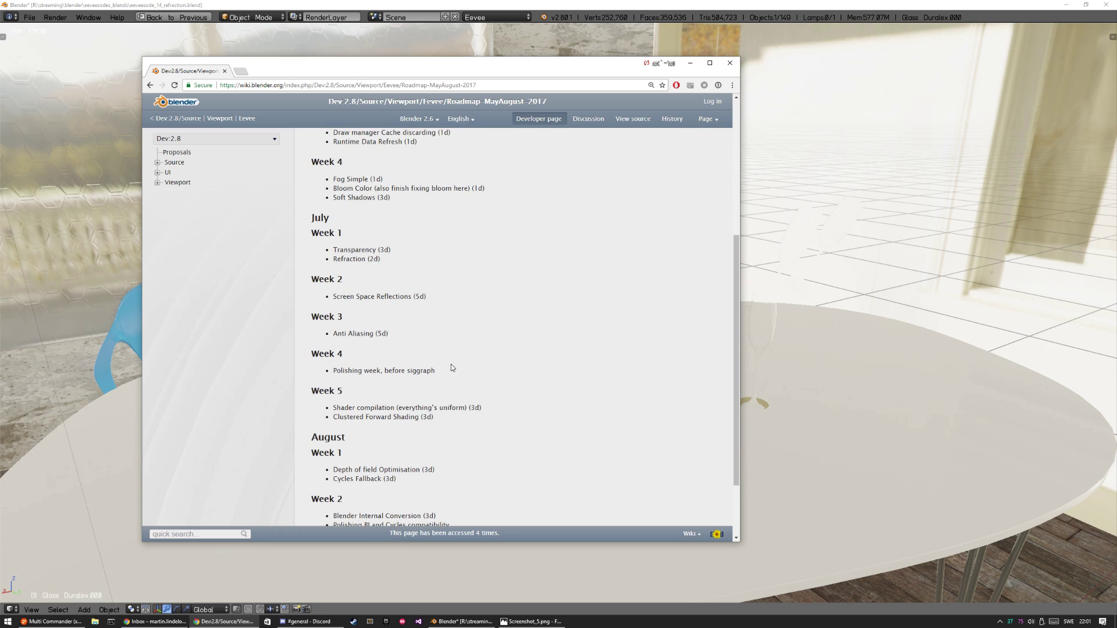
Go through the roadmap's August entries for weeks 1 and 2, highlighting the depth of field, Cycles fallback and Blender Internal items.
{"action": "scroll", "coordinate": [379, 314], "scroll_direction": "down", "scroll_amount": 2}
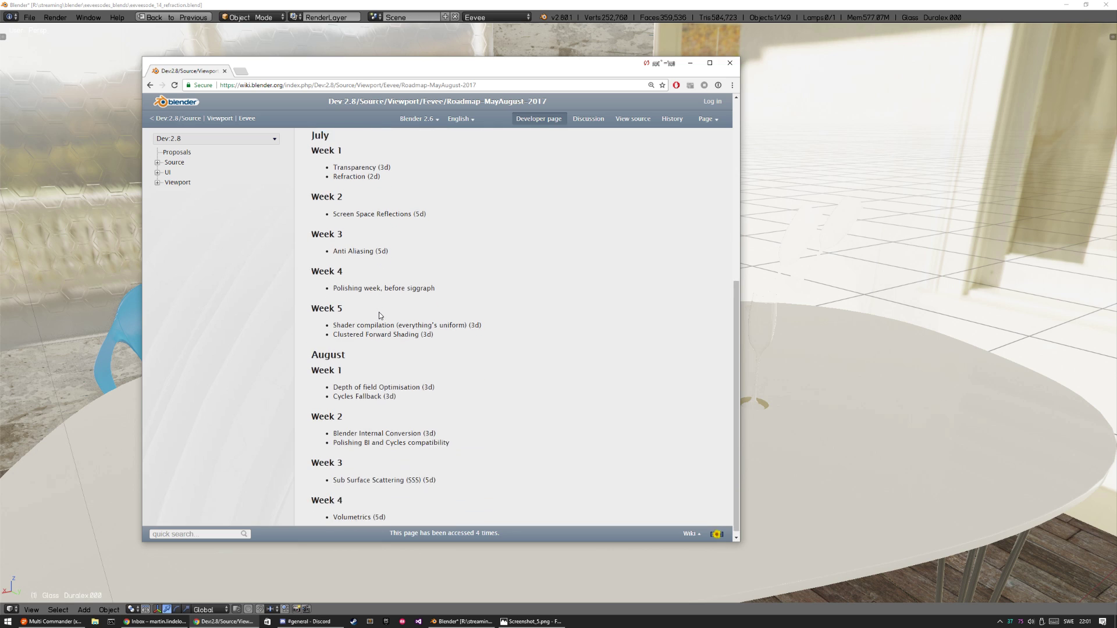
{"action": "left_click_drag", "start_coordinate": [332, 382], "coordinate": [488, 411]}
{"action": "left_click", "coordinate": [488, 402]}
{"action": "left_click_drag", "start_coordinate": [333, 384], "coordinate": [518, 393]}
{"action": "left_click", "coordinate": [356, 399]}
{"action": "left_click_drag", "start_coordinate": [337, 392], "coordinate": [462, 393]}
{"action": "left_click", "coordinate": [443, 403]}
{"action": "left_click_drag", "start_coordinate": [341, 427], "coordinate": [494, 436]}
{"action": "left_click", "coordinate": [494, 437]}
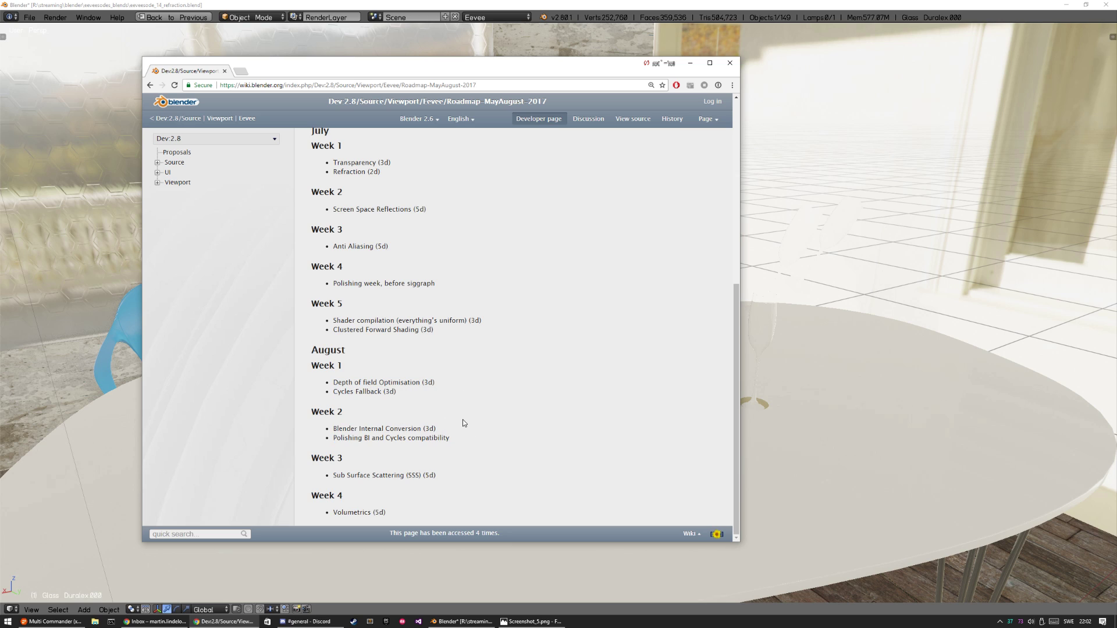
{"action": "left_click_drag", "start_coordinate": [336, 438], "coordinate": [470, 444]}
{"action": "left_click", "coordinate": [500, 439]}
Highlight the Sub Surface Scattering and Volumetrics entries under August weeks 3 and 4.
{"action": "left_click_drag", "start_coordinate": [333, 476], "coordinate": [552, 483]}
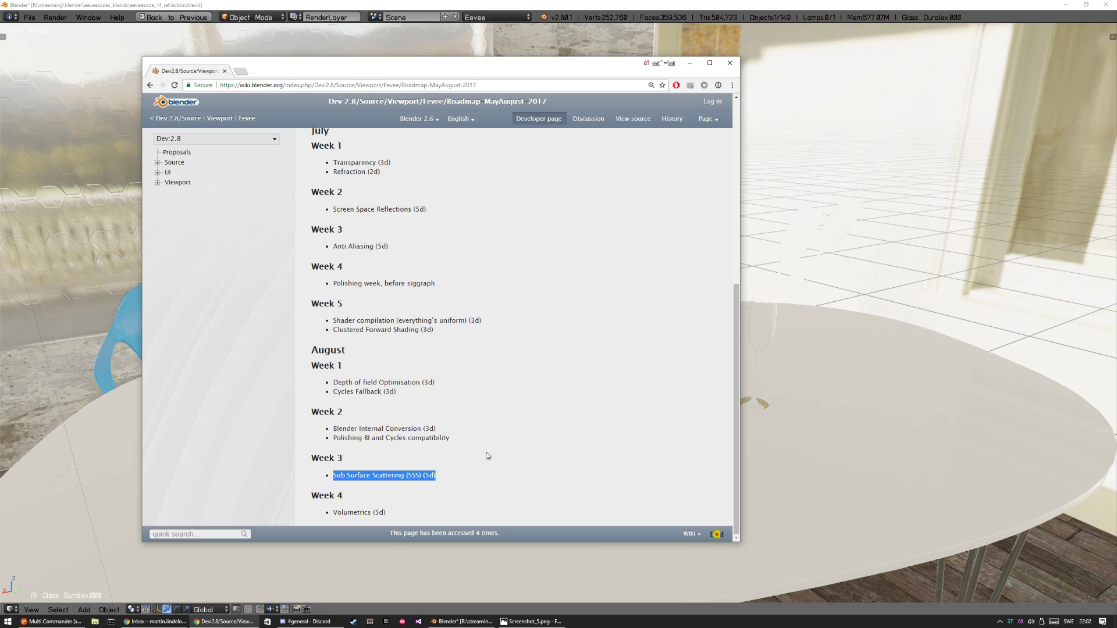
{"action": "left_click_drag", "start_coordinate": [406, 511], "coordinate": [333, 513]}
{"action": "left_click", "coordinate": [514, 465]}
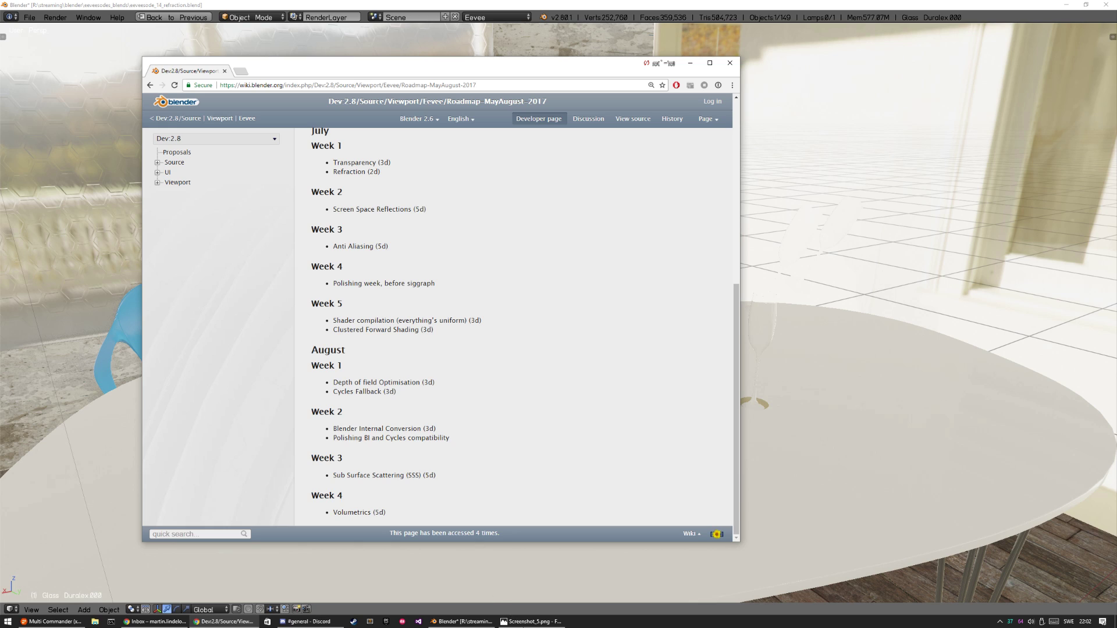
Read the developer's refraction note in Screenshot_5.png, and return to Blender with the full editor layout restored.
{"action": "left_click", "coordinate": [533, 621]}
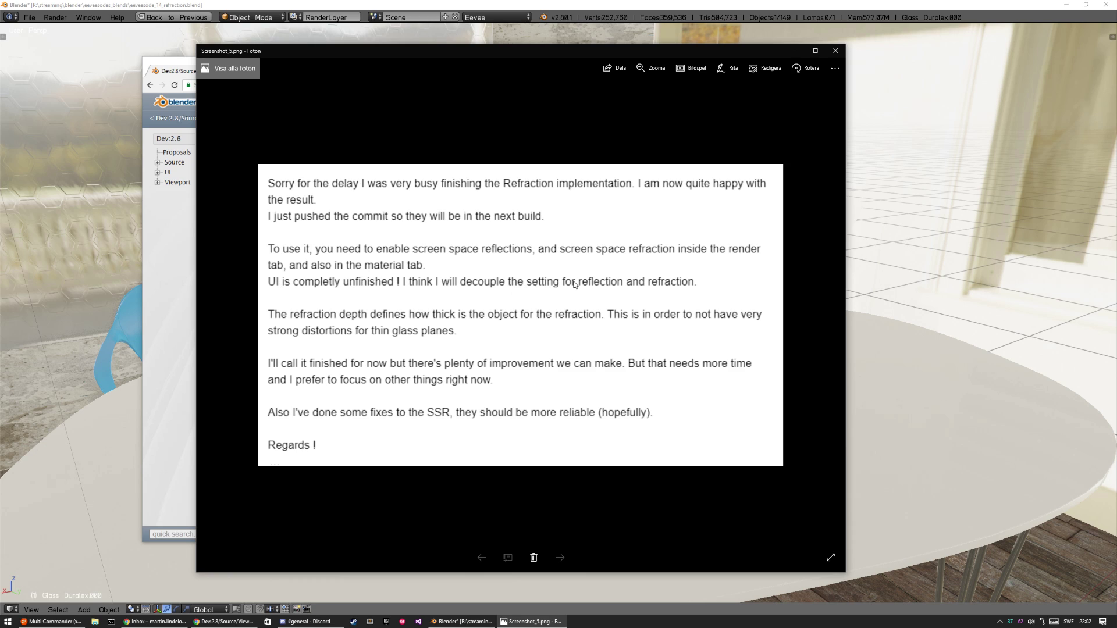
{"action": "key", "text": "alt+Tab"}
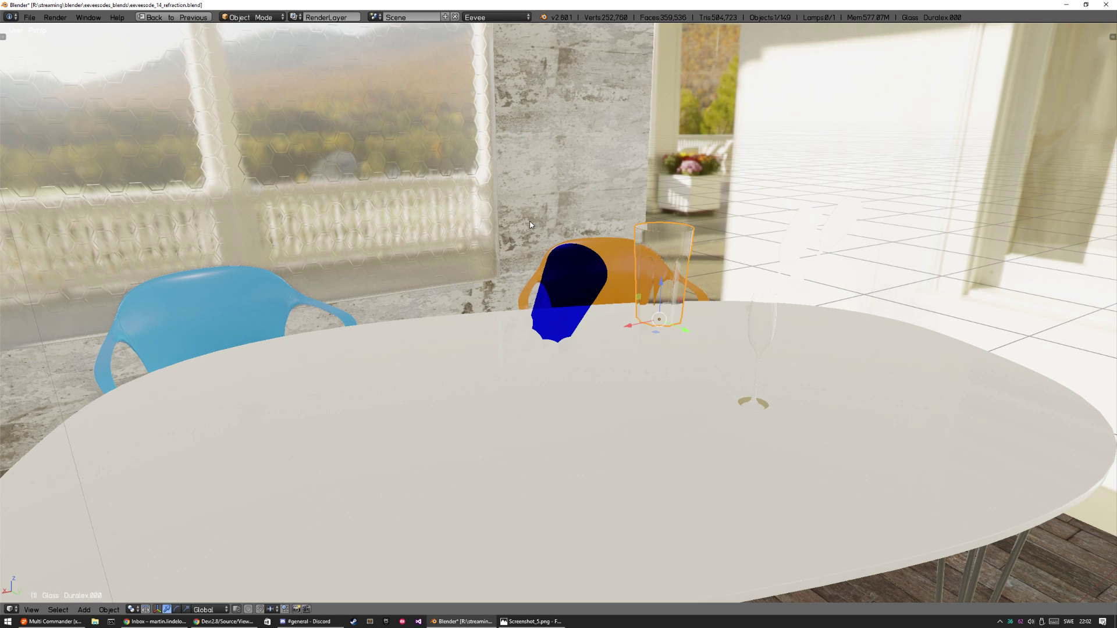
{"action": "key", "text": "ctrl+space"}
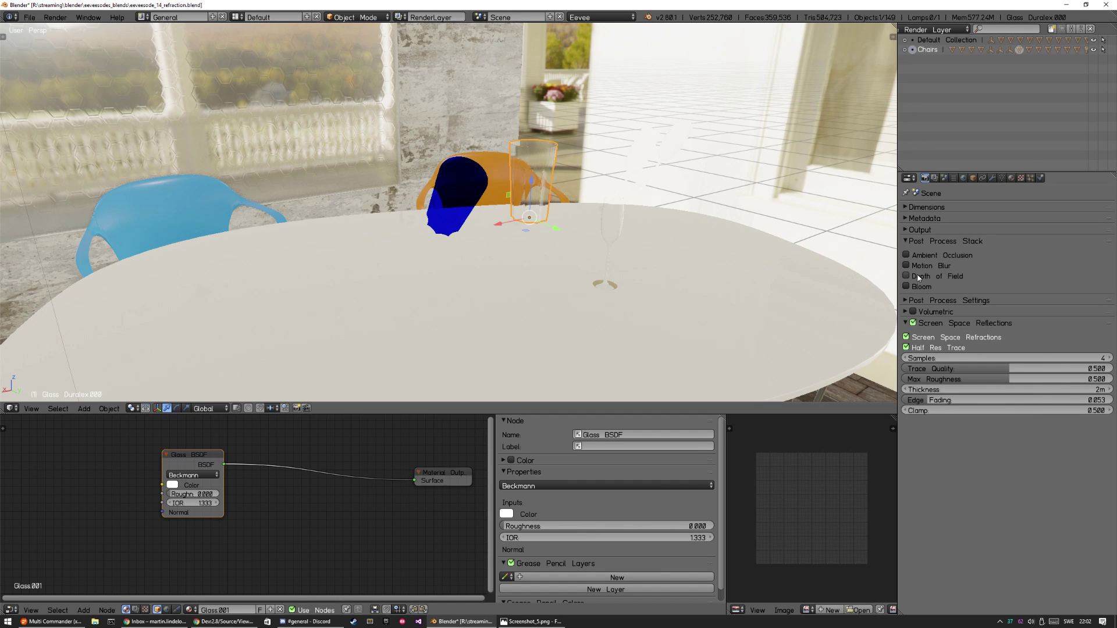
Turn Screen Space Reflections off and back on to compare the glasses, and enable Volumetric.
{"action": "left_click", "coordinate": [913, 312]}
{"action": "left_click", "coordinate": [914, 317]}
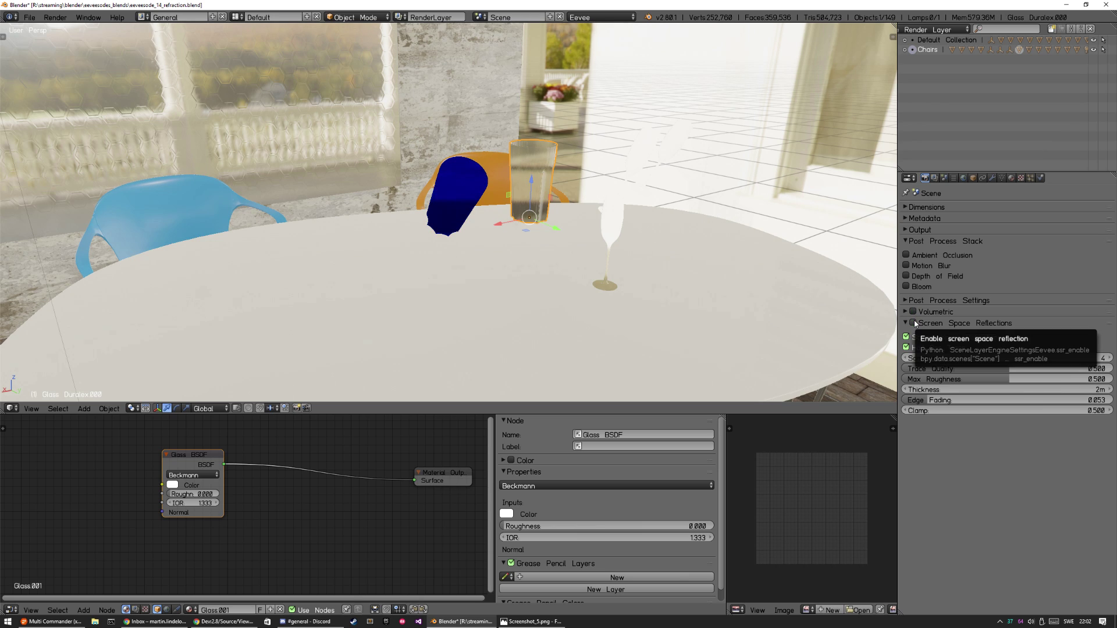
{"action": "left_click", "coordinate": [913, 312]}
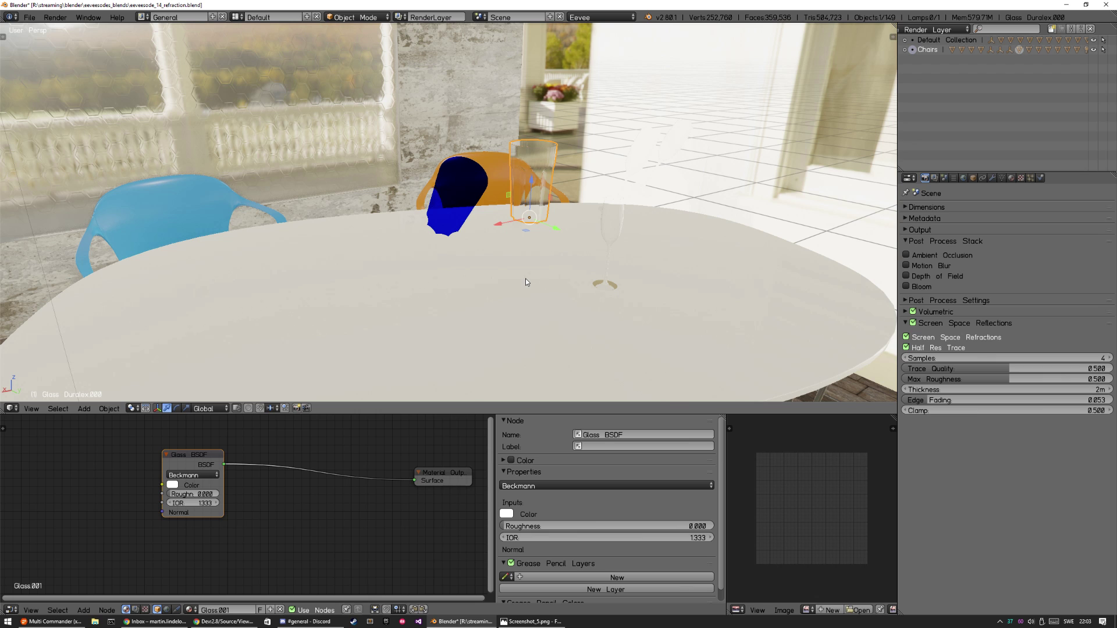
Maximize the 3D viewport, select the hexagon glass pane and try moving it sideways along the wall.
{"action": "key", "text": "shift+space"}
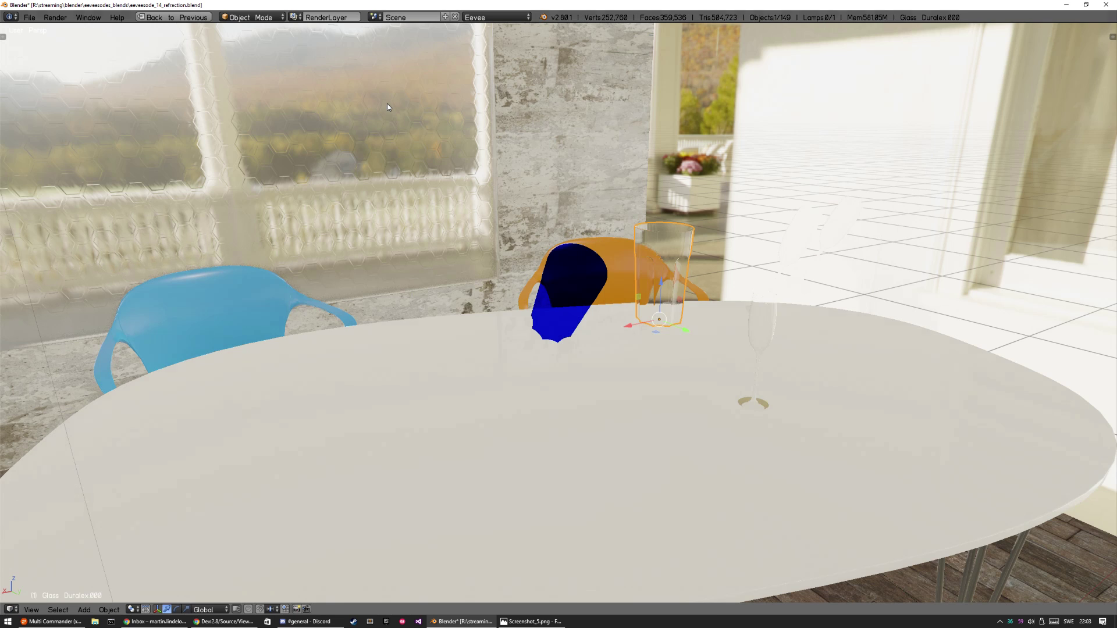
{"action": "right_click", "coordinate": [477, 226]}
{"action": "key", "text": "g"}
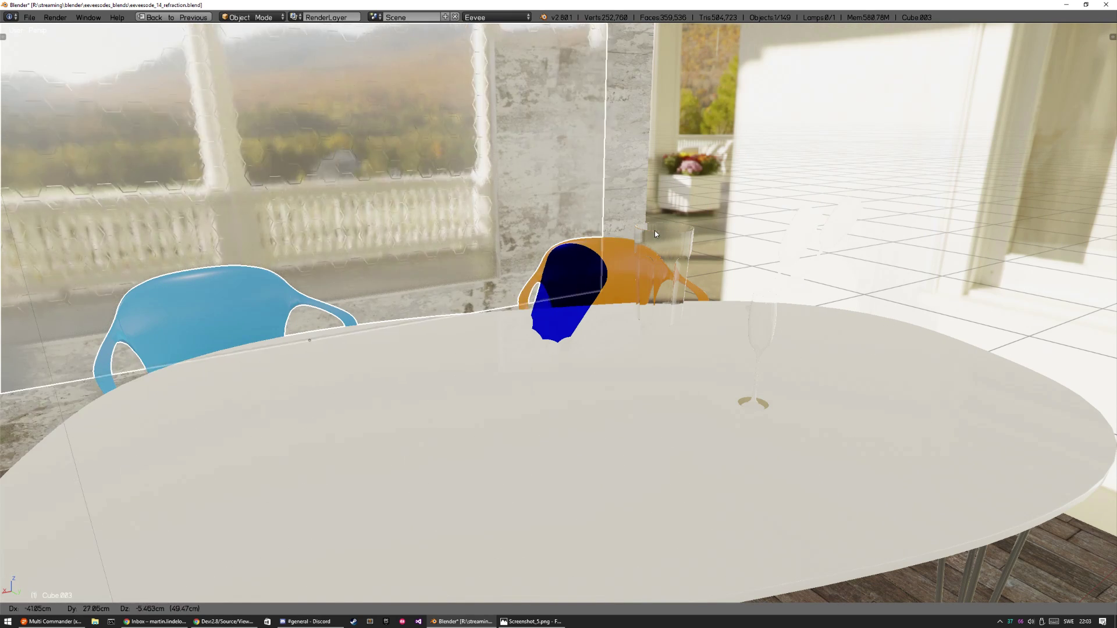
{"action": "left_click", "coordinate": [587, 210]}
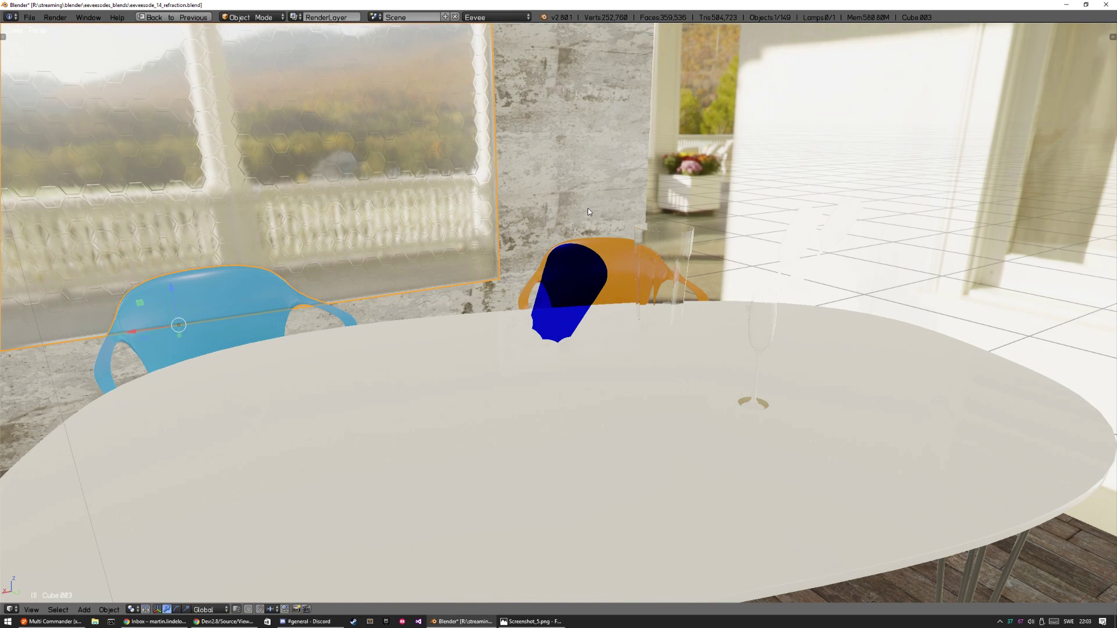